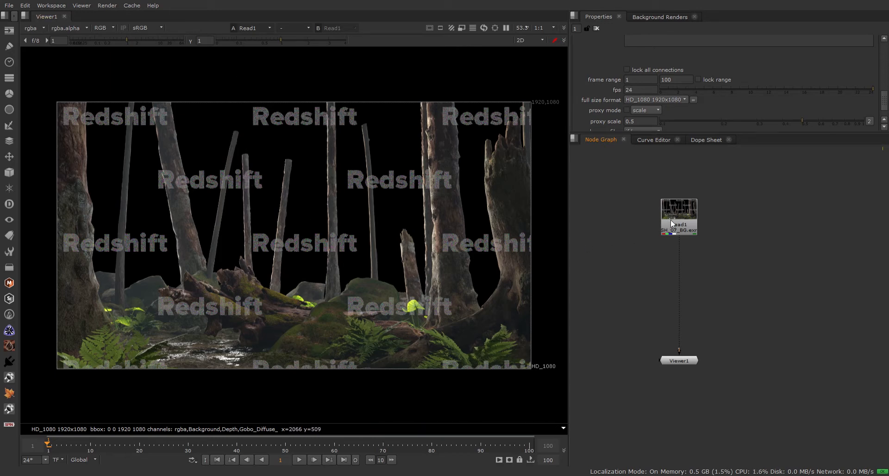
Nudge the Read1 node slightly upward in the node graph.
{"action": "left_click_drag", "start_coordinate": [679, 223], "coordinate": [679, 227]}
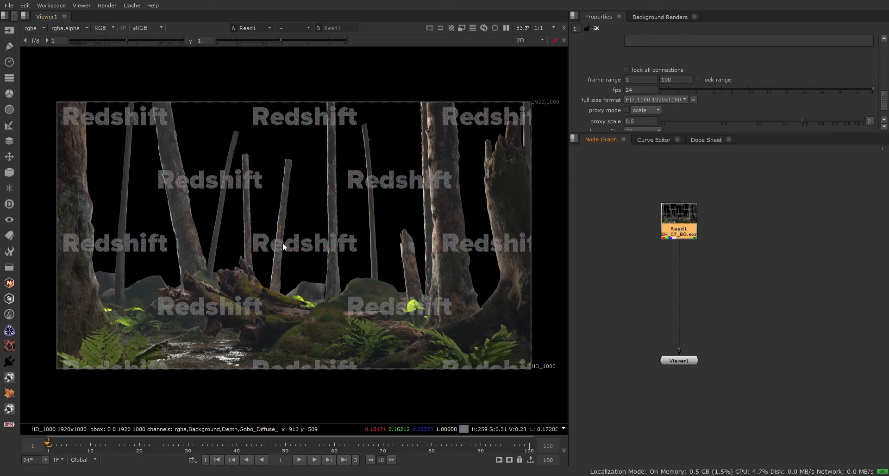
{"action": "scroll", "coordinate": [277, 244], "scroll_direction": "up", "scroll_amount": 1}
{"action": "scroll", "coordinate": [277, 242], "scroll_direction": "up", "scroll_amount": 1}
{"action": "scroll", "coordinate": [277, 243], "scroll_direction": "down", "scroll_amount": 2}
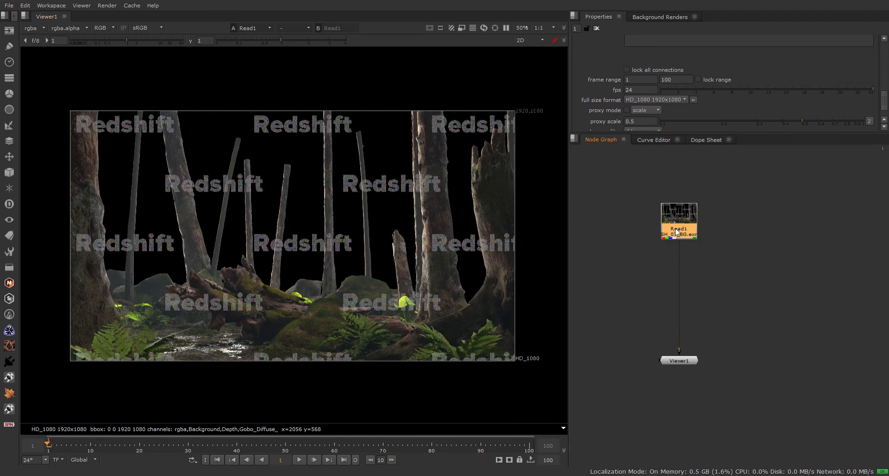
{"action": "left_click_drag", "start_coordinate": [677, 233], "coordinate": [678, 229]}
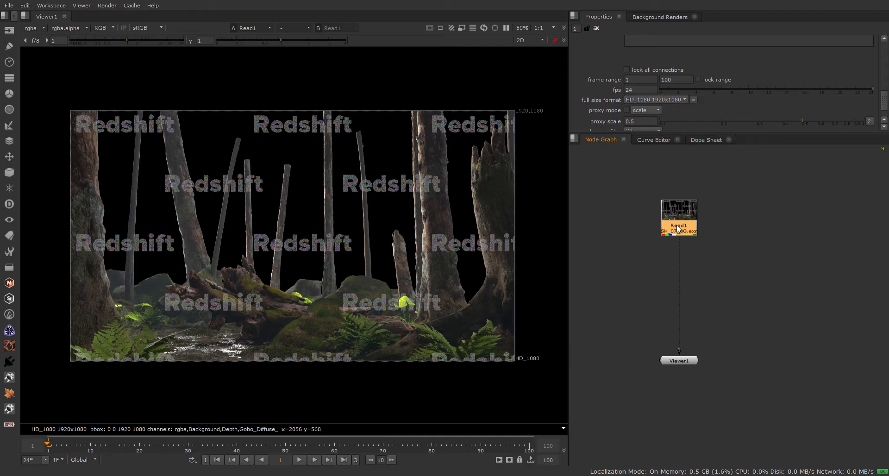
Reconnect Viewer1 to Read1 and open Read1's properties.
{"action": "left_click_drag", "start_coordinate": [679, 239], "coordinate": [681, 226]}
{"action": "key", "text": "1"}
{"action": "double_click", "coordinate": [681, 223]}
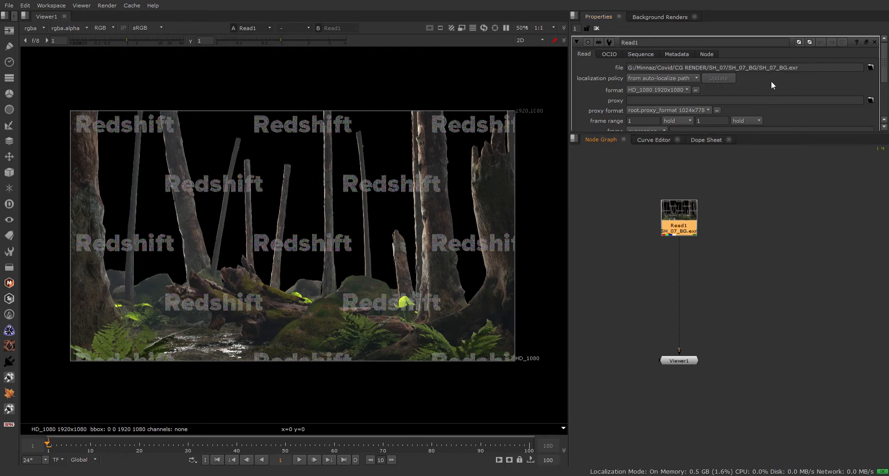
{"action": "scroll", "coordinate": [684, 225], "scroll_direction": "up", "scroll_amount": 5}
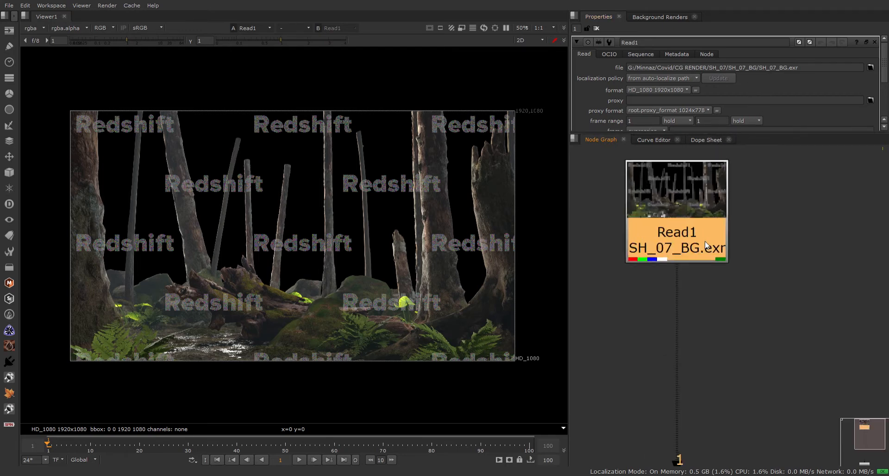
{"action": "scroll", "coordinate": [731, 251], "scroll_direction": "down", "scroll_amount": 5}
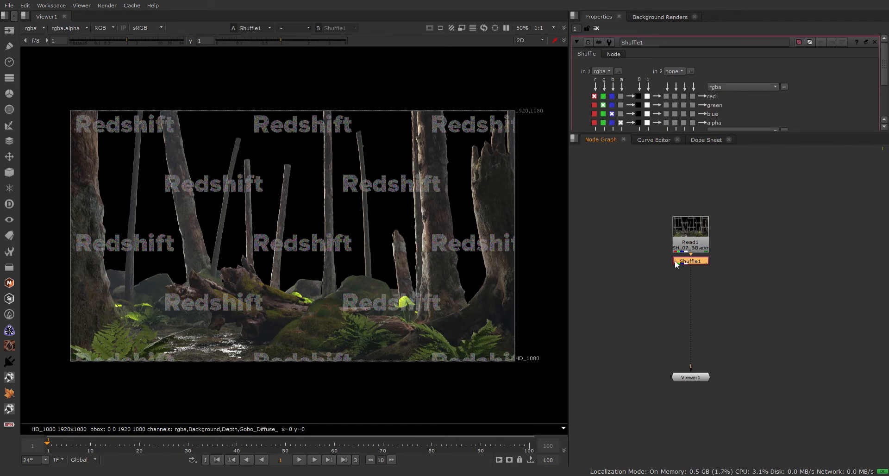
Place a Shuffle node right of Read1 and add a LayerContactSheet after Read1.
{"action": "left_click_drag", "start_coordinate": [680, 261], "coordinate": [694, 245]}
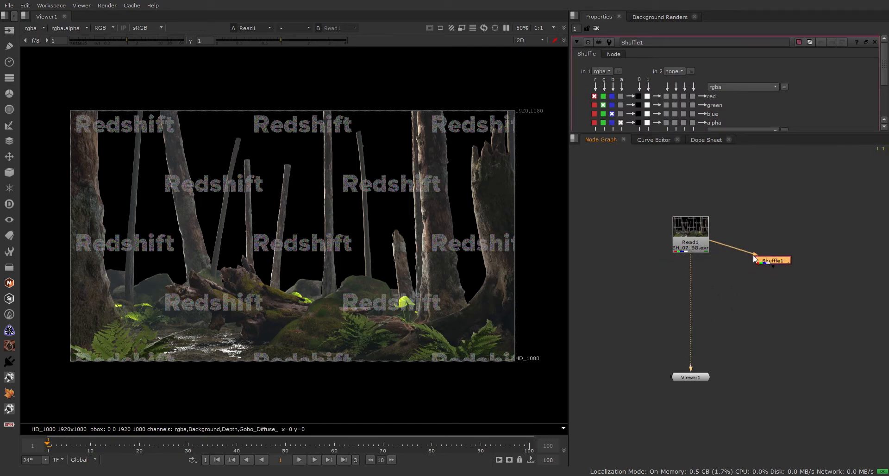
{"action": "left_click_drag", "start_coordinate": [780, 260], "coordinate": [775, 251]}
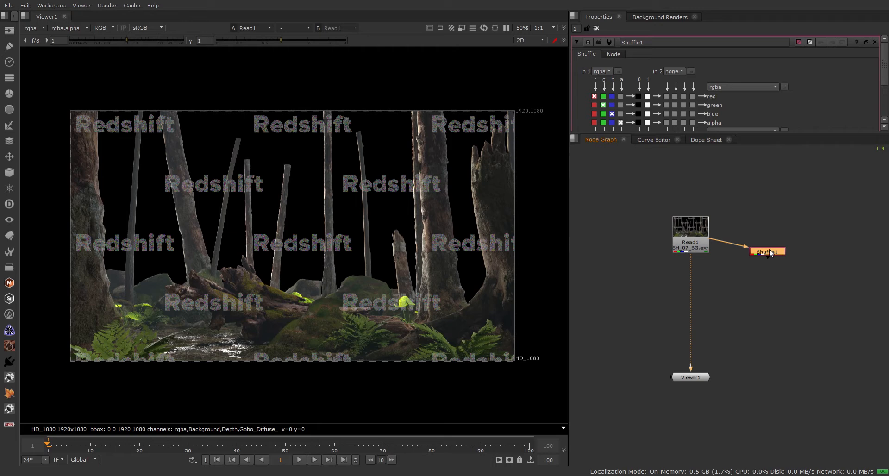
{"action": "left_click", "coordinate": [684, 252]}
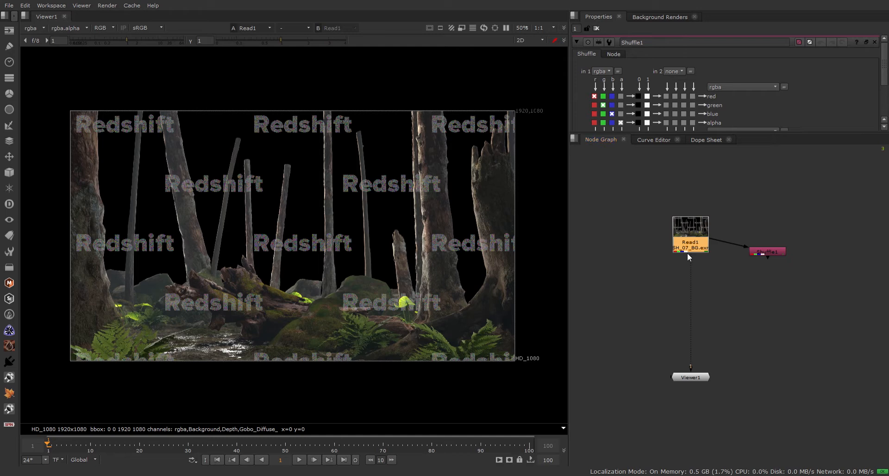
{"action": "key", "text": "Return"}
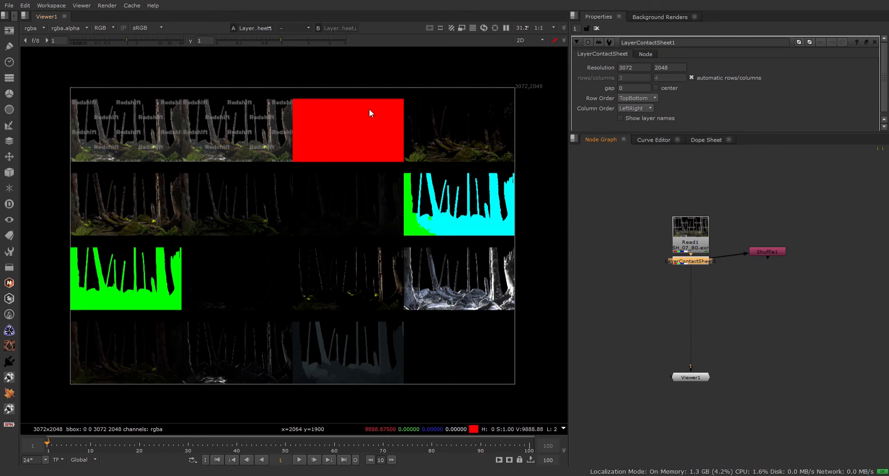
Frame the contact sheet in the viewer and enable Show layer names on its tiles.
{"action": "scroll", "coordinate": [367, 114], "scroll_direction": "up", "scroll_amount": 2}
{"action": "scroll", "coordinate": [313, 150], "scroll_direction": "down", "scroll_amount": 3}
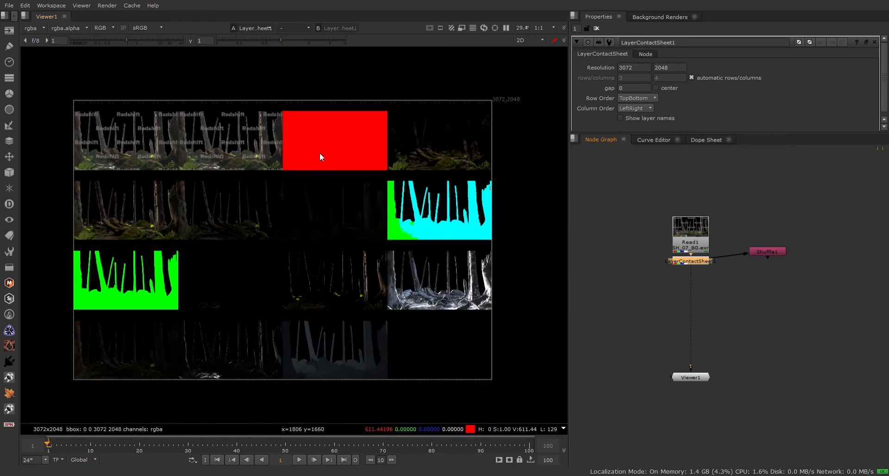
{"action": "middle_click_drag", "start_coordinate": [320, 243], "coordinate": [345, 221]}
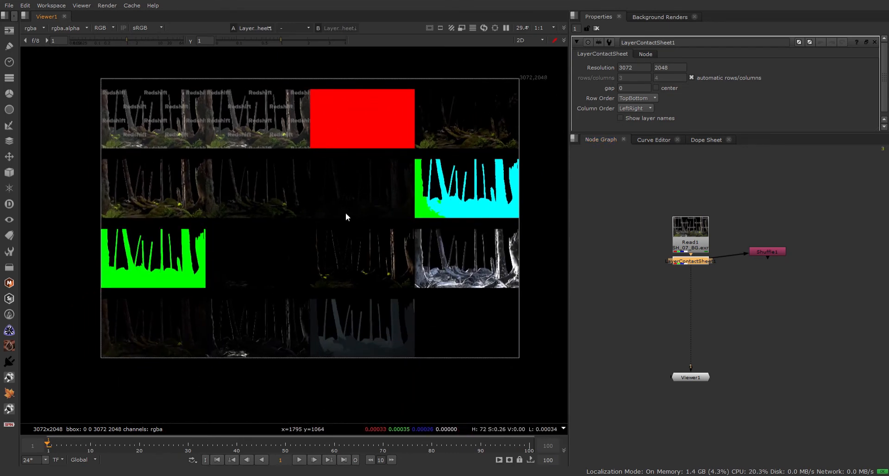
{"action": "left_click", "coordinate": [632, 119]}
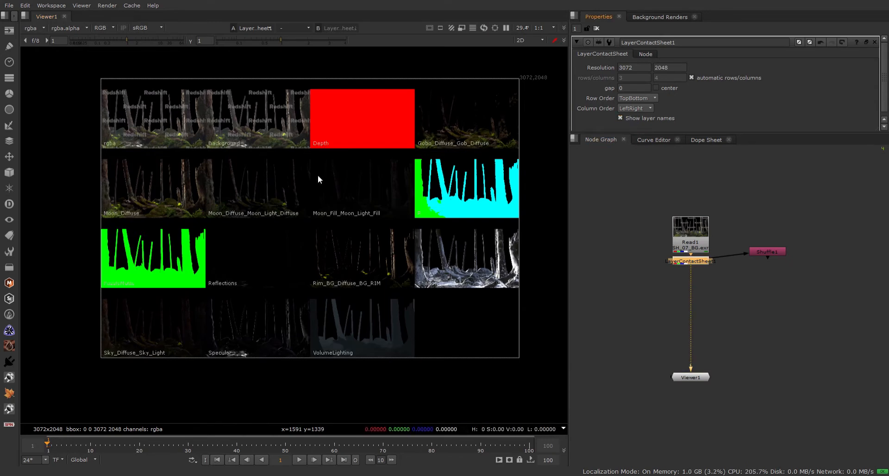
Pan across the labelled pass tiles, then move LayerContactSheet1 below Shuffle1.
{"action": "scroll", "coordinate": [155, 162], "scroll_direction": "up", "scroll_amount": 1}
{"action": "middle_click_drag", "start_coordinate": [341, 204], "coordinate": [261, 187]}
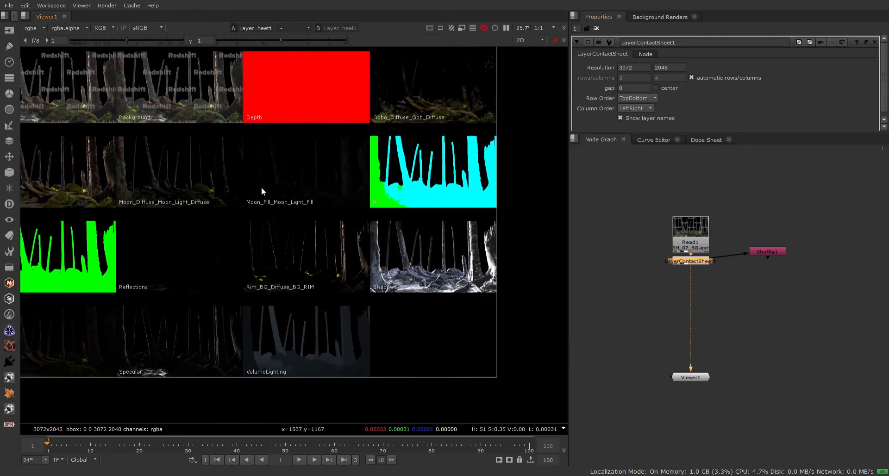
{"action": "scroll", "coordinate": [382, 202], "scroll_direction": "up", "scroll_amount": 3}
{"action": "middle_click_drag", "start_coordinate": [385, 167], "coordinate": [411, 272]}
{"action": "scroll", "coordinate": [447, 175], "scroll_direction": "down", "scroll_amount": 2}
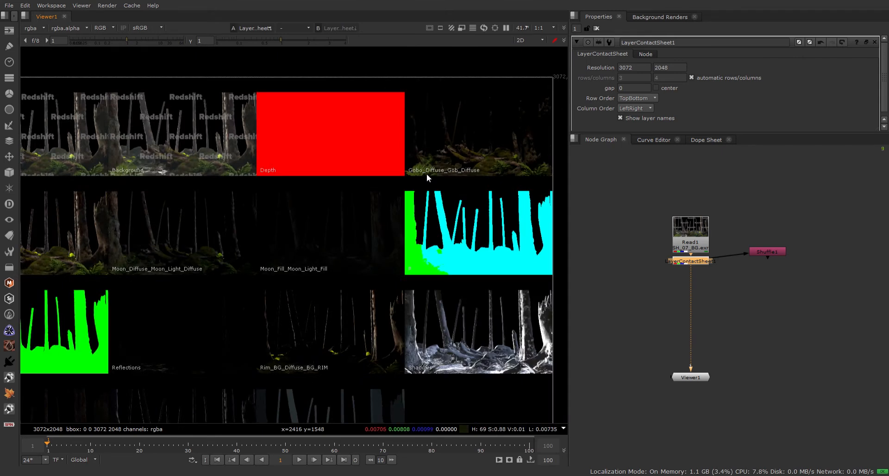
{"action": "scroll", "coordinate": [300, 172], "scroll_direction": "down", "scroll_amount": 2}
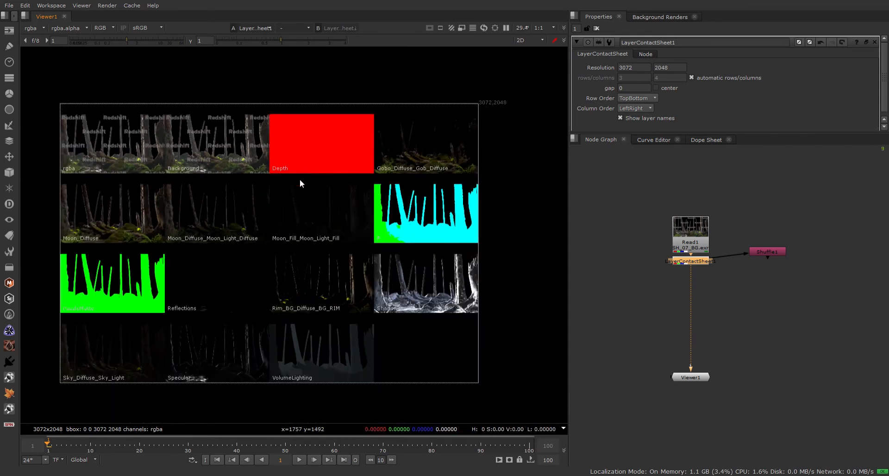
{"action": "middle_click_drag", "start_coordinate": [300, 180], "coordinate": [385, 176]}
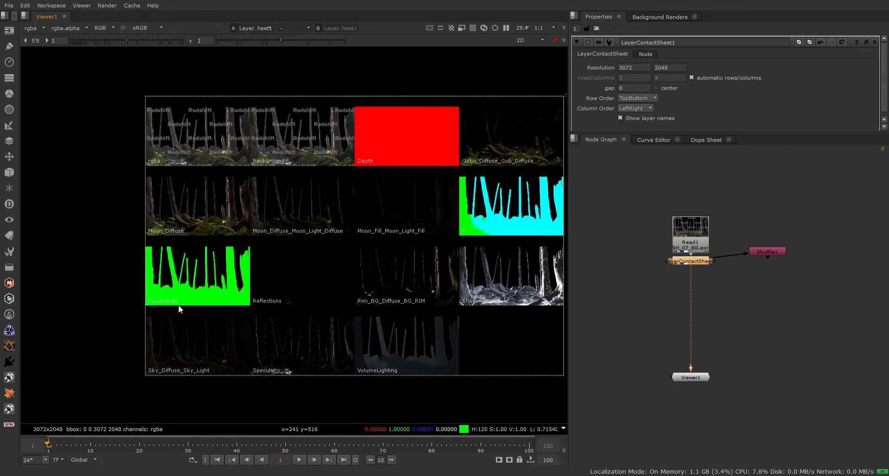
{"action": "scroll", "coordinate": [179, 305], "scroll_direction": "up", "scroll_amount": 6}
{"action": "scroll", "coordinate": [178, 290], "scroll_direction": "down", "scroll_amount": 5}
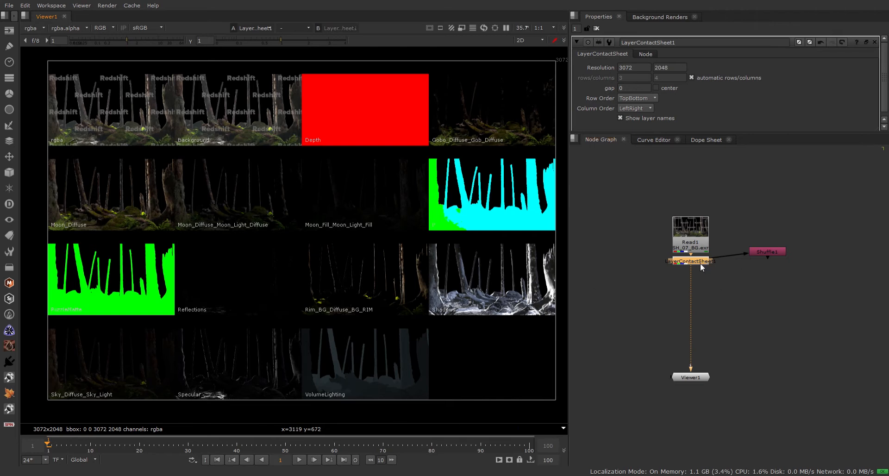
{"action": "left_click_drag", "start_coordinate": [702, 260], "coordinate": [726, 258]}
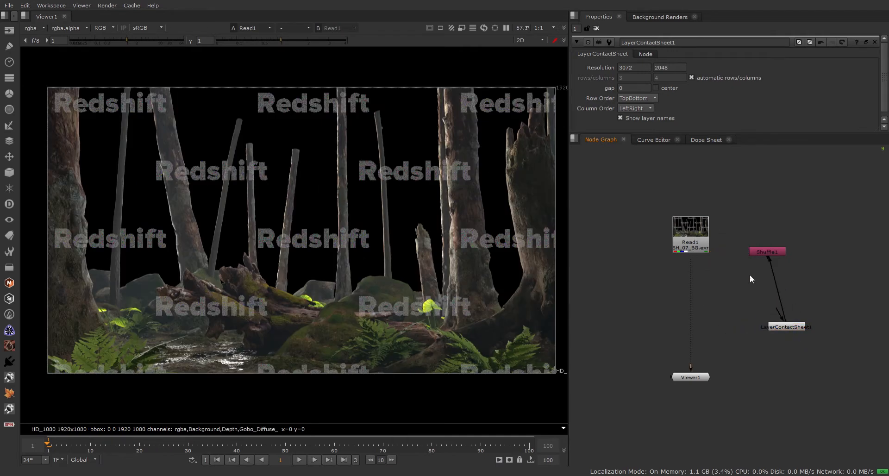
Connect LayerContactSheet1 to Read1 and arrange Read1 on top with Shuffle1 directly below.
{"action": "left_click_drag", "start_coordinate": [779, 311], "coordinate": [712, 243]}
{"action": "left_click_drag", "start_coordinate": [796, 327], "coordinate": [756, 220]}
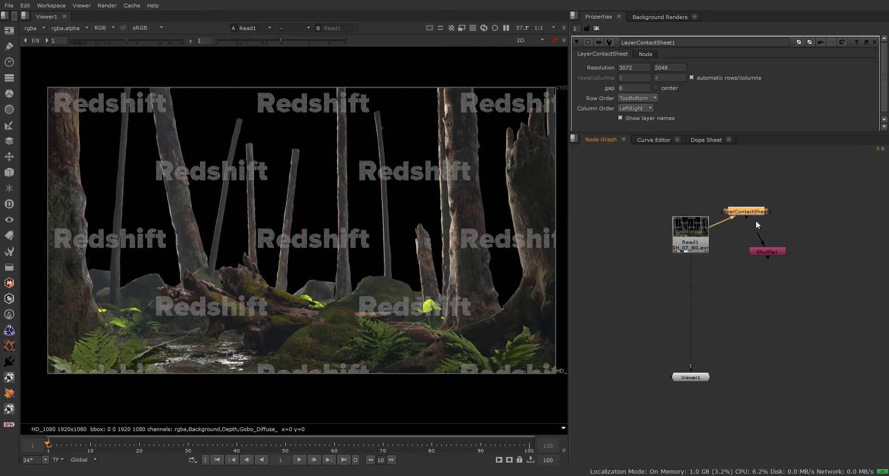
{"action": "left_click_drag", "start_coordinate": [779, 251], "coordinate": [615, 232]}
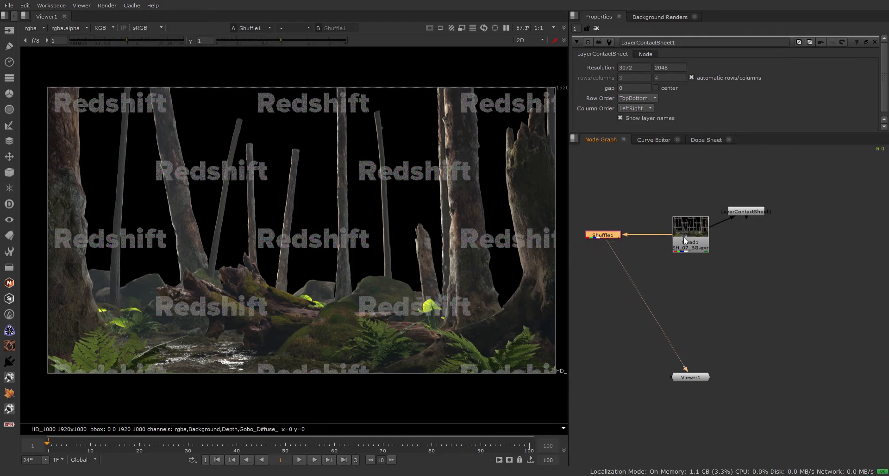
{"action": "left_click_drag", "start_coordinate": [684, 237], "coordinate": [674, 184]}
{"action": "left_click_drag", "start_coordinate": [612, 236], "coordinate": [668, 273]}
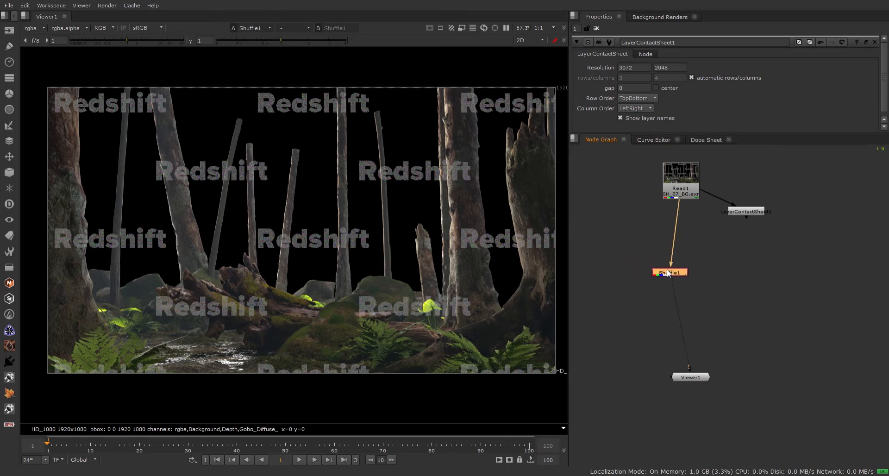
Open Shuffle1's channel settings, close the Properties panel, and select LayerContactSheet1.
{"action": "double_click", "coordinate": [683, 273]}
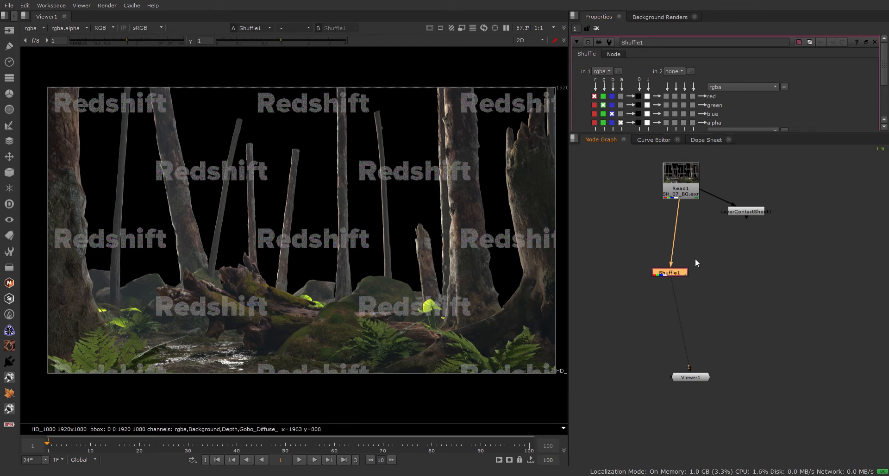
{"action": "key", "text": "ctrl"}
{"action": "key", "text": "ctrl+shift+a"}
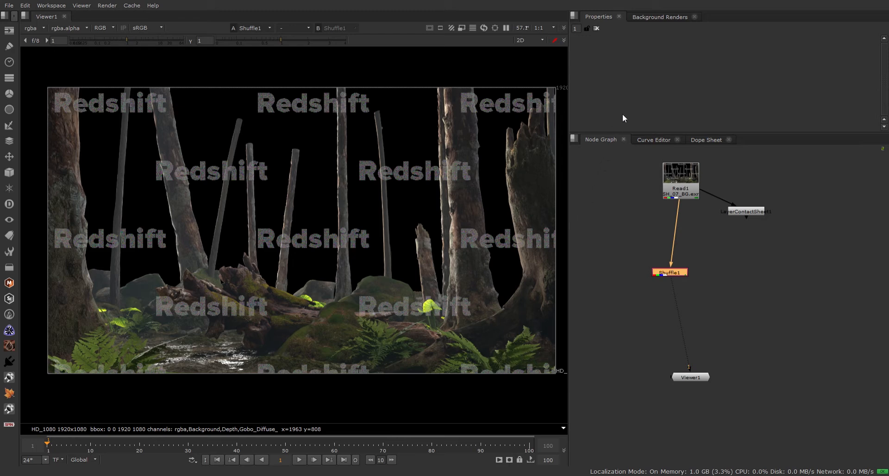
{"action": "left_click", "coordinate": [745, 210]}
{"action": "key", "text": "1"}
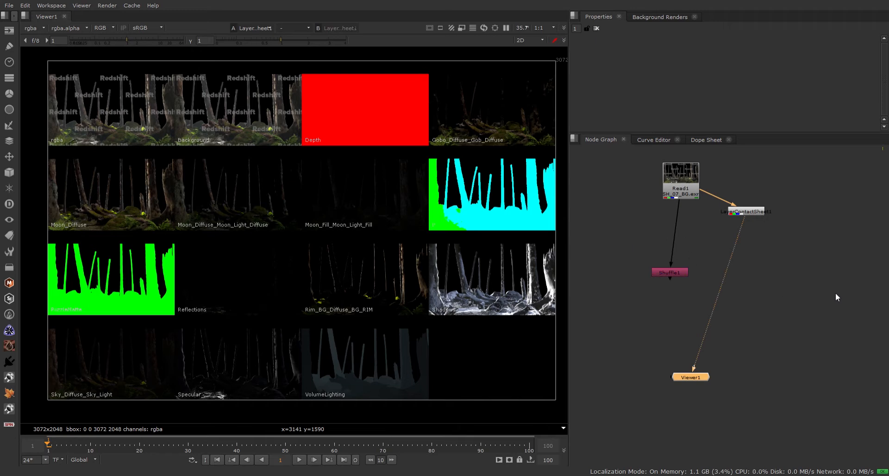
{"action": "left_click", "coordinate": [667, 273]}
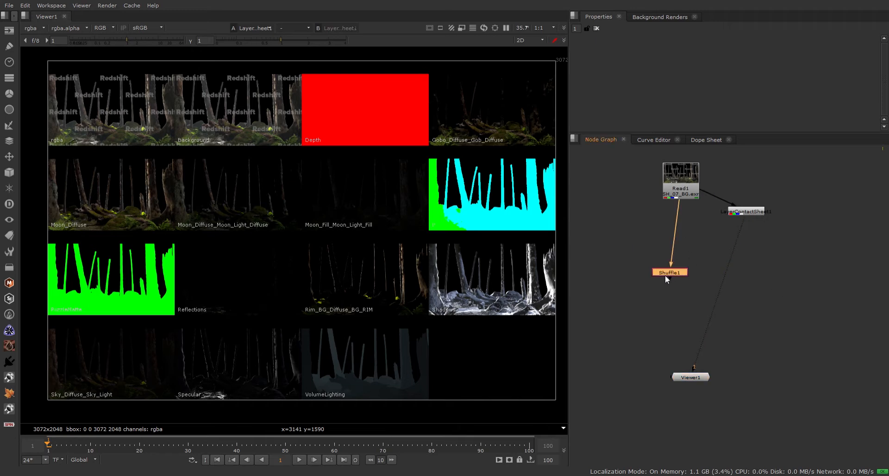
{"action": "key", "text": "1"}
Inspect the forest plate in the viewer and reposition Shuffle1 lower beneath Read1.
{"action": "left_click_drag", "start_coordinate": [672, 271], "coordinate": [603, 216]}
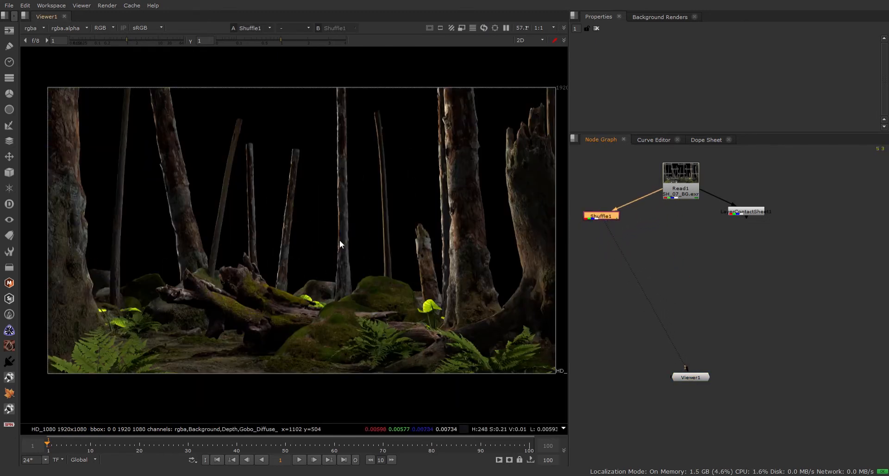
{"action": "scroll", "coordinate": [348, 237], "scroll_direction": "up", "scroll_amount": 5}
{"action": "scroll", "coordinate": [349, 232], "scroll_direction": "down", "scroll_amount": 4}
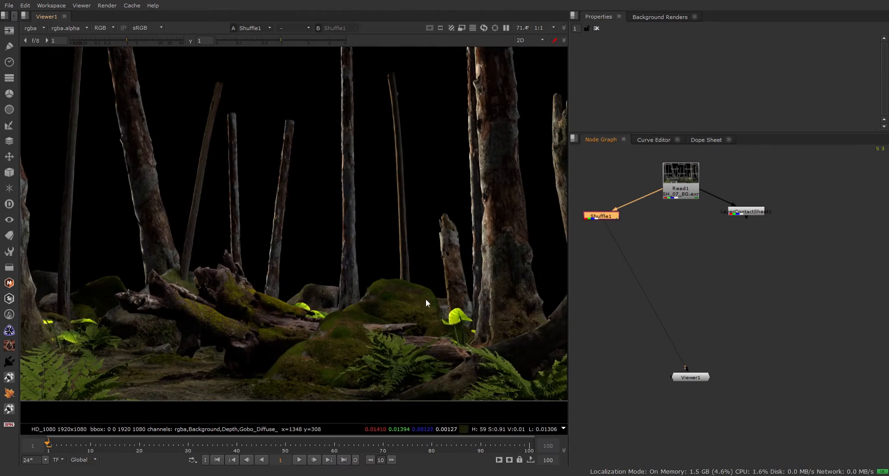
{"action": "scroll", "coordinate": [429, 254], "scroll_direction": "up", "scroll_amount": 1}
{"action": "scroll", "coordinate": [456, 274], "scroll_direction": "up", "scroll_amount": 3}
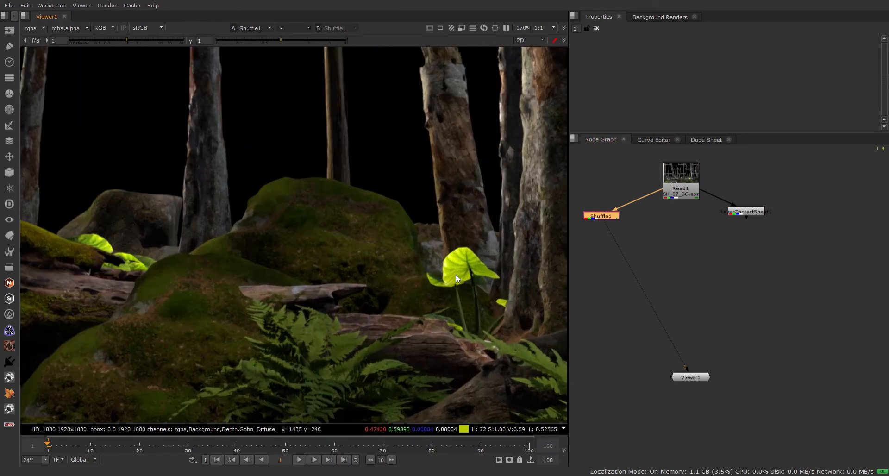
{"action": "scroll", "coordinate": [460, 268], "scroll_direction": "down", "scroll_amount": 4}
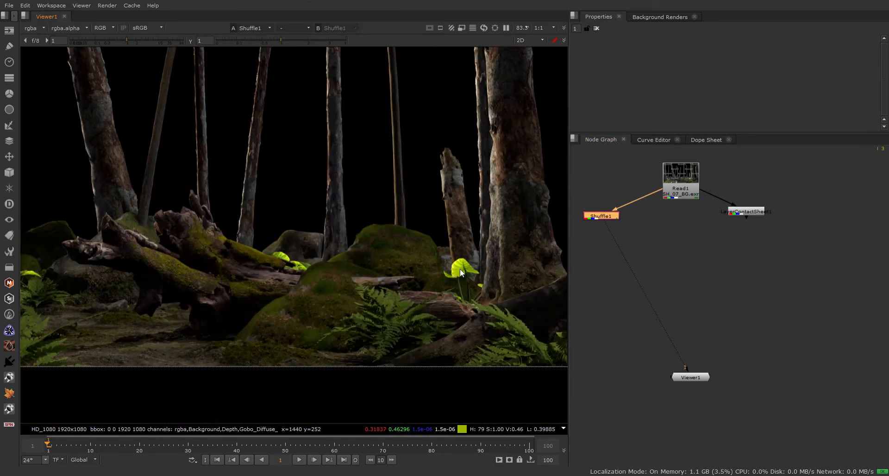
{"action": "scroll", "coordinate": [460, 269], "scroll_direction": "down", "scroll_amount": 2}
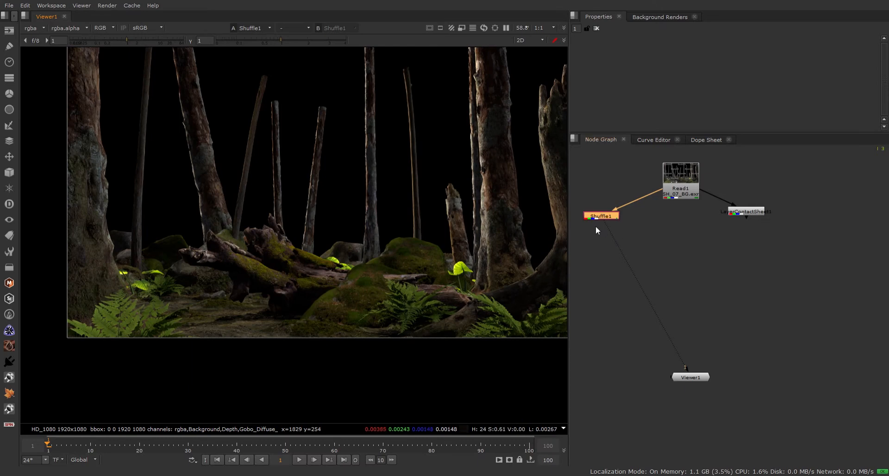
{"action": "left_click_drag", "start_coordinate": [602, 217], "coordinate": [626, 295]}
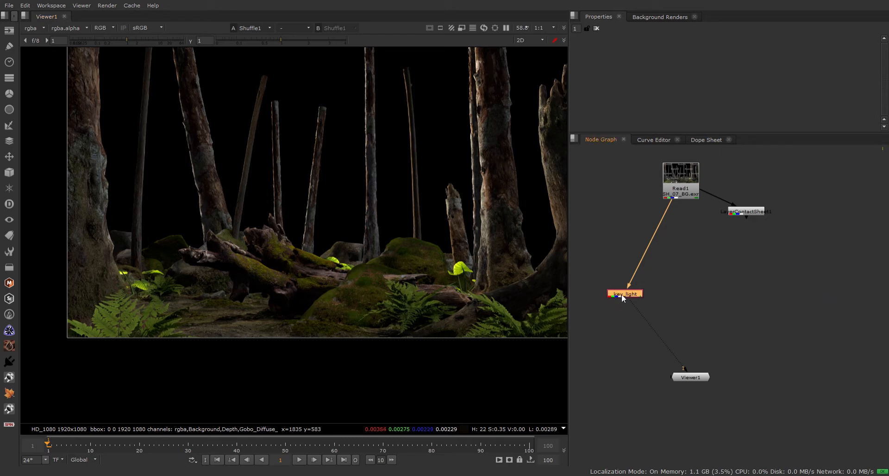
Route key_light from Read1 through a right-angle Dot and place Viewer1 directly beneath it.
{"action": "left_click_drag", "start_coordinate": [622, 295], "coordinate": [601, 238]}
{"action": "middle_click_drag", "start_coordinate": [641, 276], "coordinate": [733, 294]}
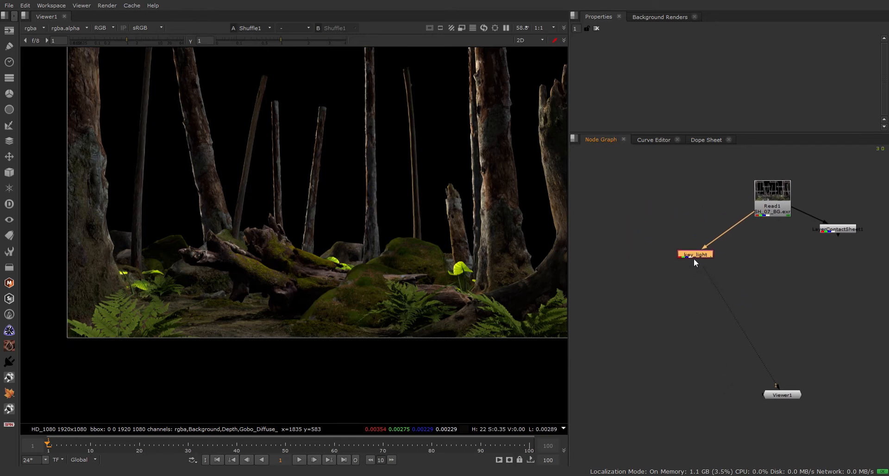
{"action": "left_click_drag", "start_coordinate": [694, 259], "coordinate": [654, 285]}
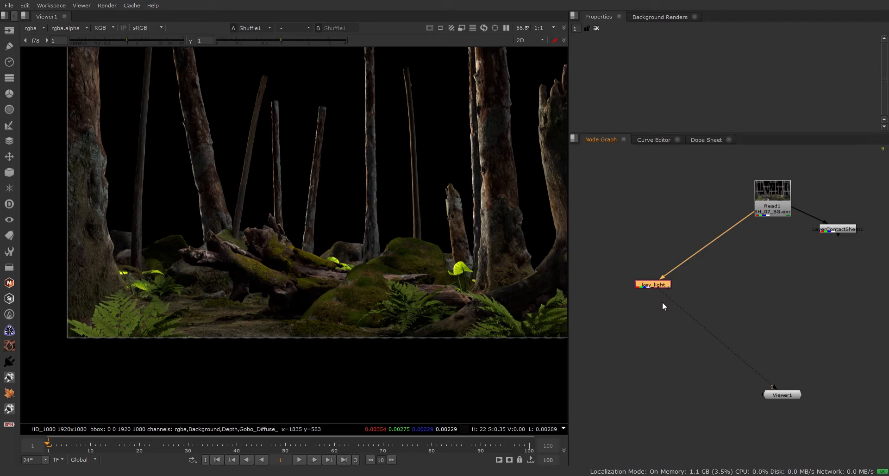
{"action": "left_click_drag", "start_coordinate": [705, 246], "coordinate": [655, 199], "text": "ctrl"}
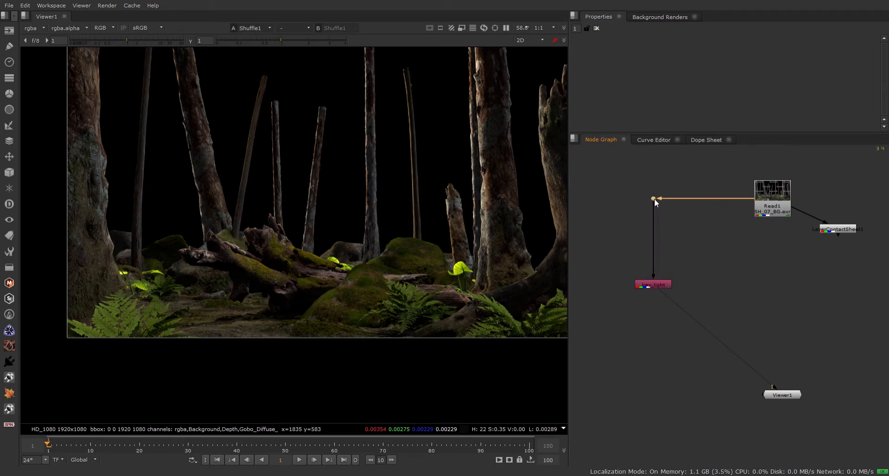
{"action": "left_click_drag", "start_coordinate": [653, 285], "coordinate": [654, 294]}
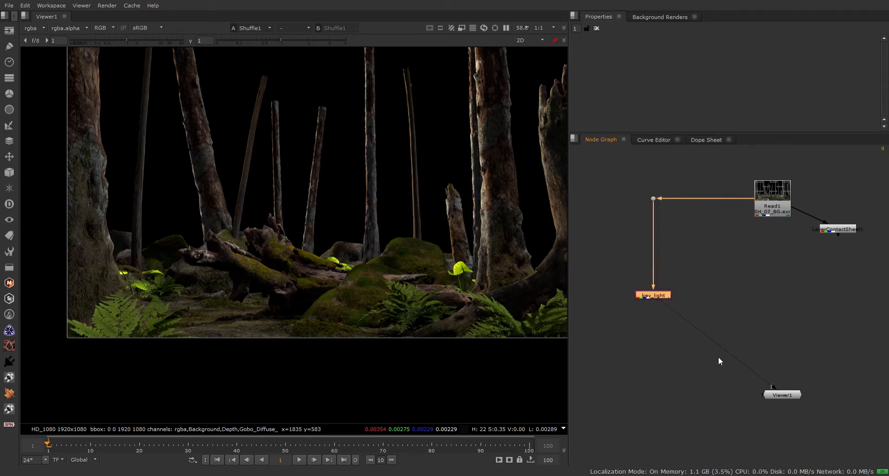
{"action": "left_click_drag", "start_coordinate": [788, 394], "coordinate": [666, 436]}
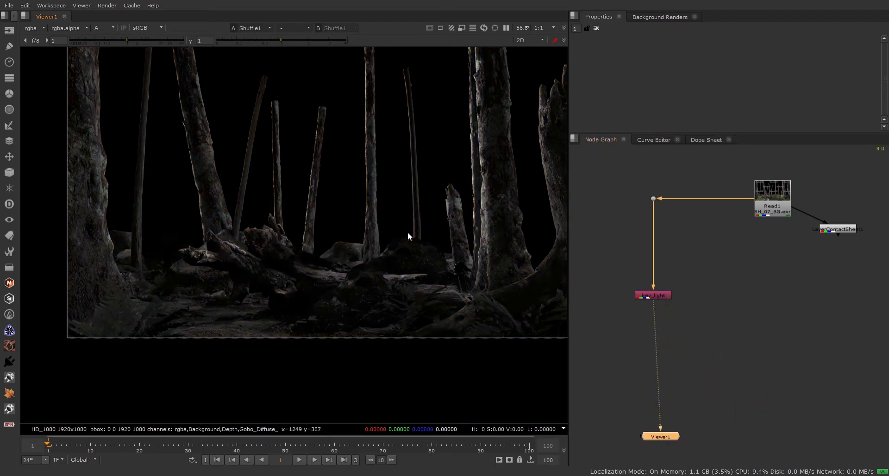
Toggle between alpha and colour to check tree-trunk edges, ending in full colour.
{"action": "key", "text": "a"}
{"action": "key", "text": "a"}
{"action": "scroll", "coordinate": [477, 223], "scroll_direction": "up", "scroll_amount": 5}
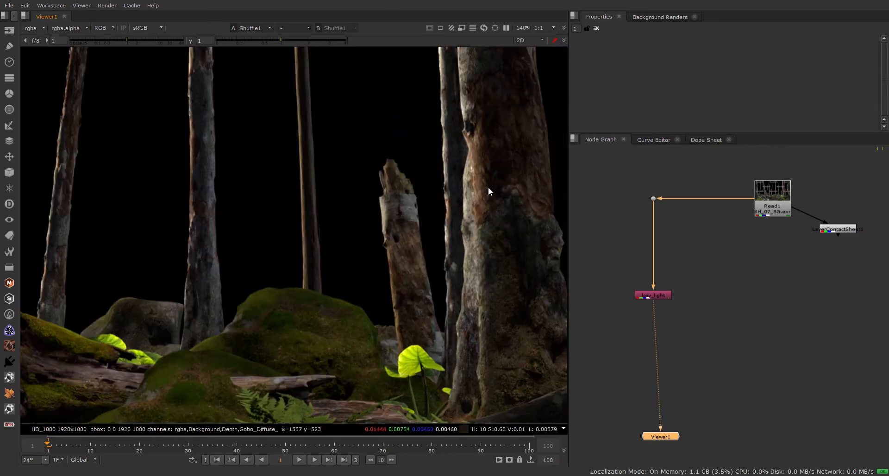
{"action": "key", "text": "a"}
{"action": "key", "text": "a"}
{"action": "key", "text": "a"}
{"action": "key", "text": "a"}
{"action": "key", "text": "a"}
{"action": "key", "text": "a"}
{"action": "key", "text": "a"}
{"action": "key", "text": "a"}
{"action": "key", "text": "a"}
{"action": "key", "text": "a"}
{"action": "scroll", "coordinate": [476, 194], "scroll_direction": "up", "scroll_amount": 7}
{"action": "key", "text": "a"}
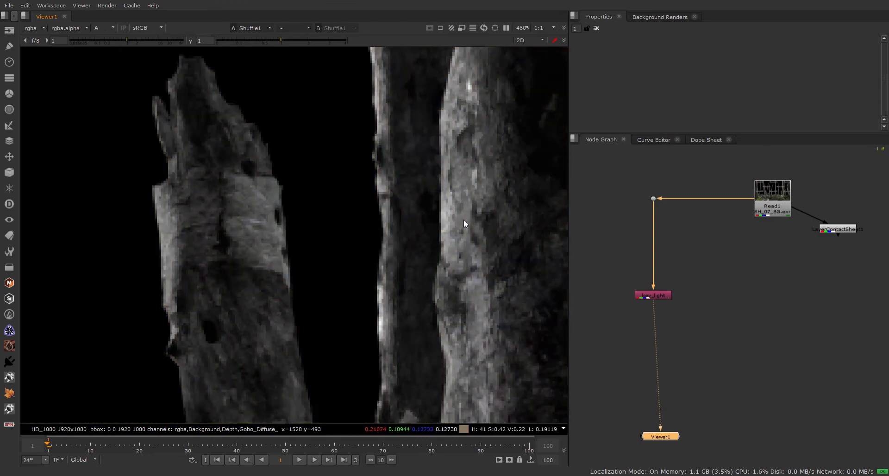
{"action": "key", "text": "a"}
{"action": "key", "text": "a"}
{"action": "key", "text": "a"}
{"action": "scroll", "coordinate": [464, 220], "scroll_direction": "down", "scroll_amount": 9}
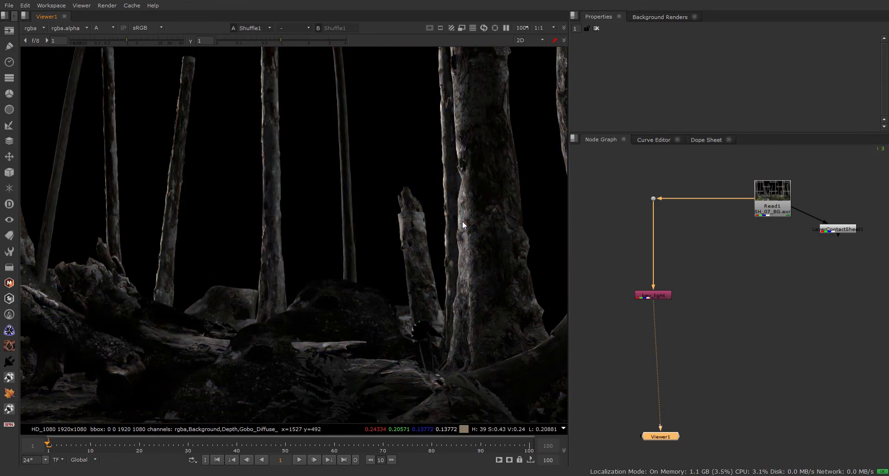
{"action": "key", "text": "a"}
{"action": "key", "text": "a"}
{"action": "key", "text": "a"}
{"action": "key", "text": "a"}
{"action": "key", "text": "a"}
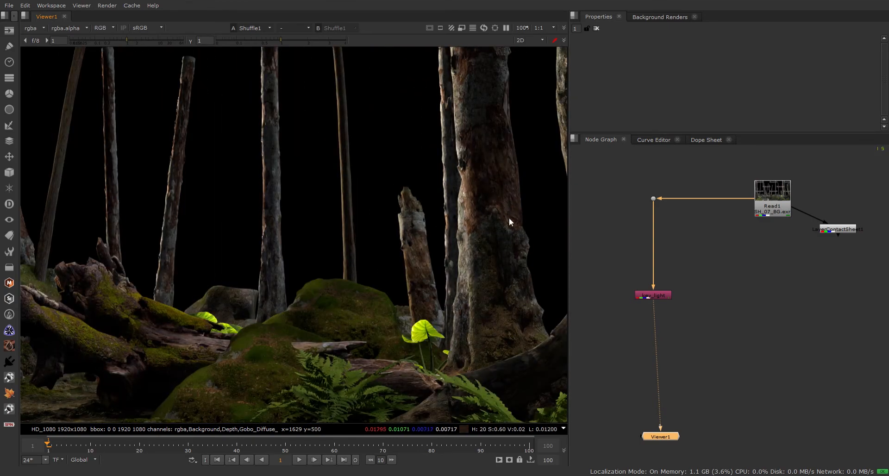
{"action": "key", "text": "a"}
{"action": "key", "text": "a"}
{"action": "key", "text": "a"}
{"action": "key", "text": "a"}
{"action": "scroll", "coordinate": [517, 209], "scroll_direction": "down", "scroll_amount": 2}
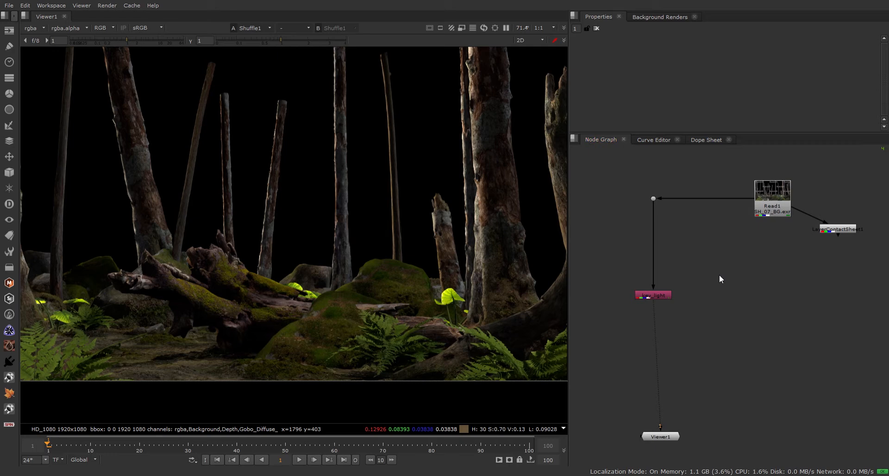
Add a new Shuffle branching from Read1 through its own Dot and view its output.
{"action": "key", "text": "h"}
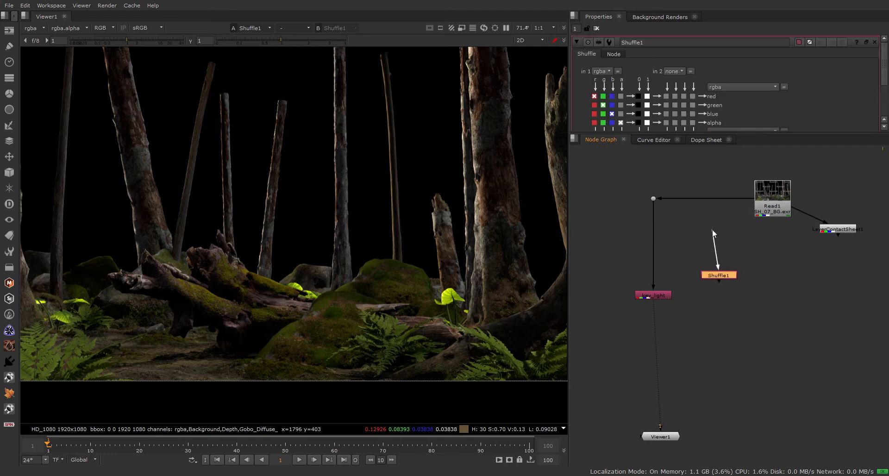
{"action": "left_click", "coordinate": [705, 199], "text": "ctrl"}
{"action": "left_click_drag", "start_coordinate": [712, 262], "coordinate": [708, 211]}
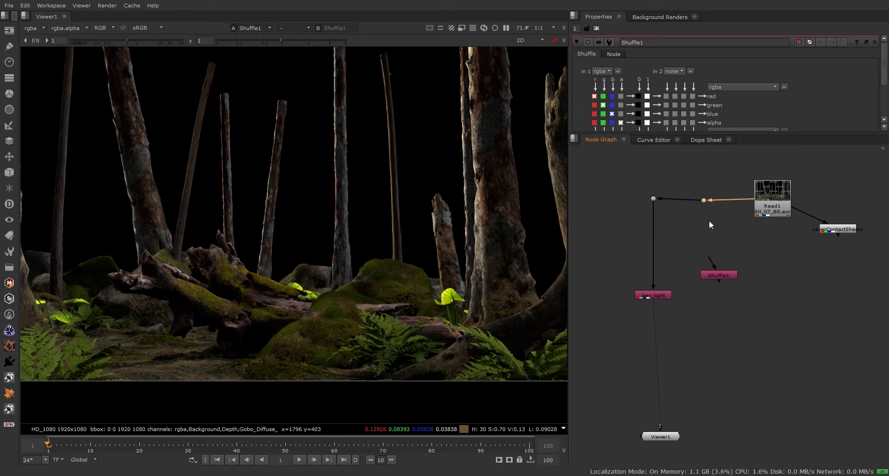
{"action": "left_click_drag", "start_coordinate": [712, 261], "coordinate": [705, 201]}
{"action": "left_click_drag", "start_coordinate": [721, 279], "coordinate": [709, 298]}
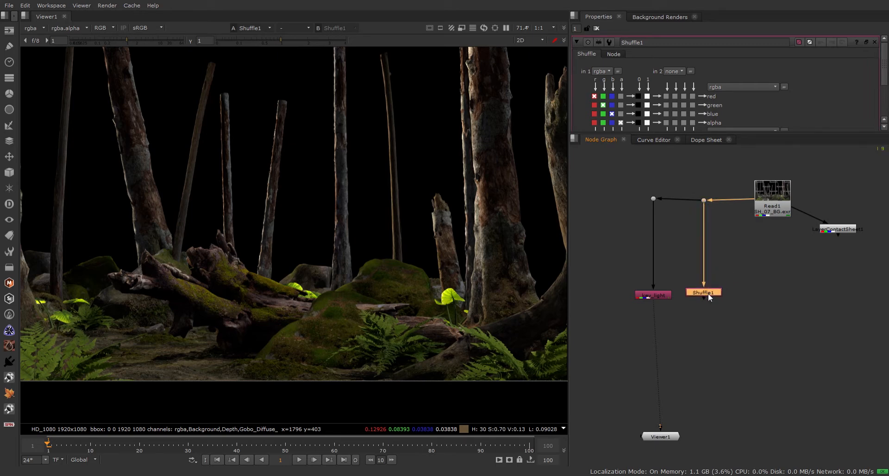
{"action": "key", "text": "1"}
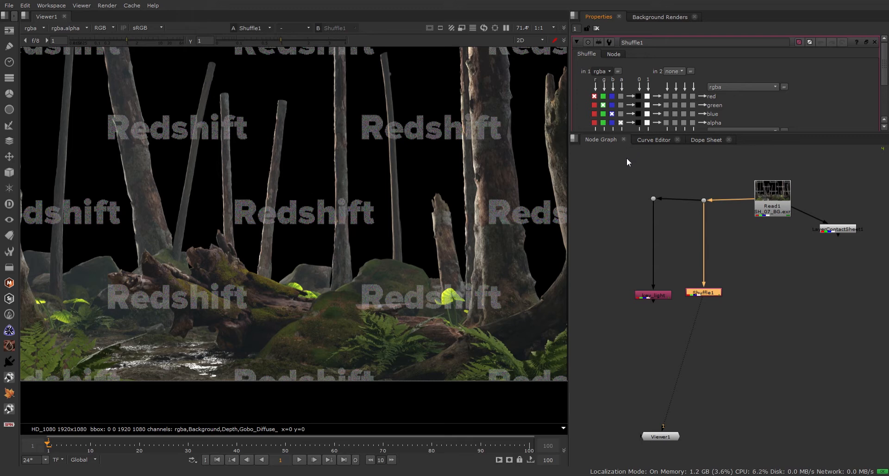
Set the Shuffle's input layer to Moon_Diffuse_Moon_Light_Diffuse after trying P and Moon_Fill_Moon_Light_Fill.
{"action": "left_click", "coordinate": [624, 160]}
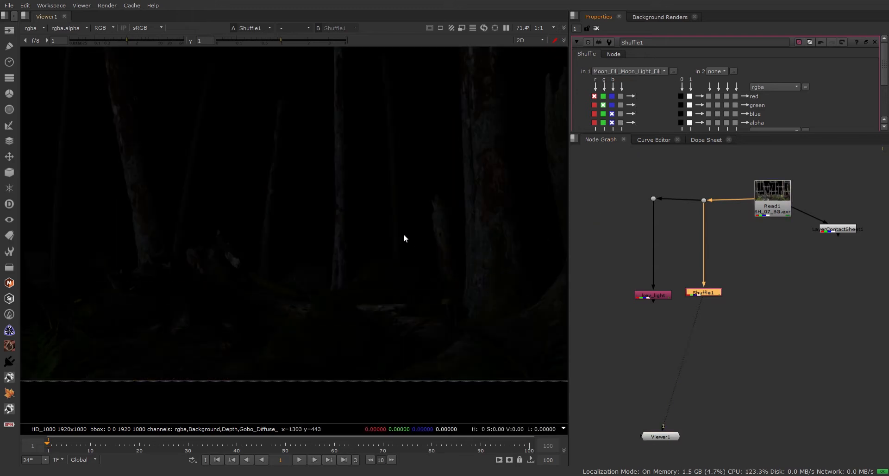
{"action": "scroll", "coordinate": [399, 235], "scroll_direction": "down", "scroll_amount": 2}
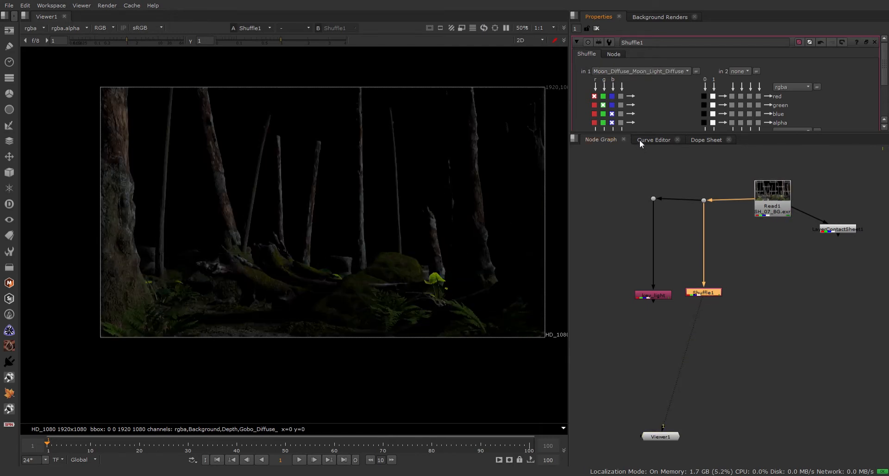
{"action": "left_click", "coordinate": [621, 166]}
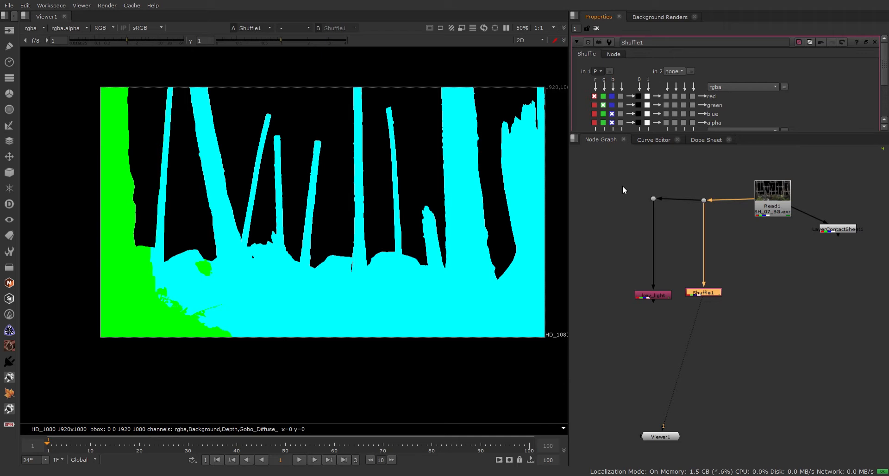
{"action": "left_click", "coordinate": [636, 160]}
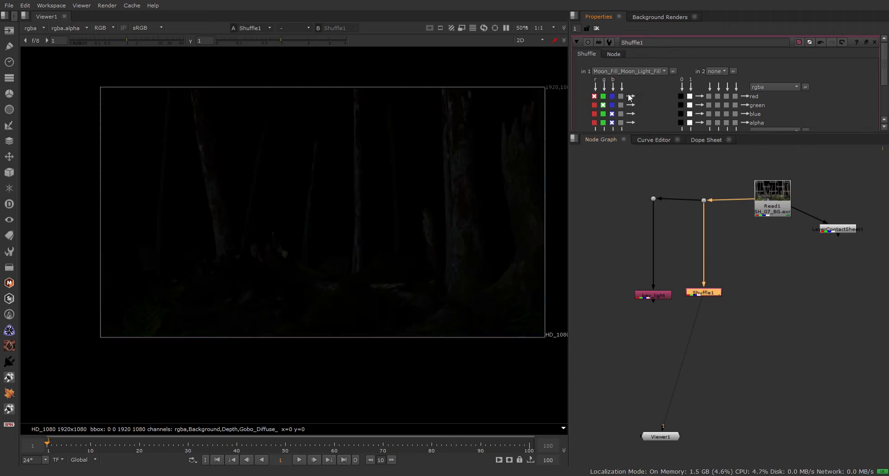
{"action": "left_click", "coordinate": [620, 149]}
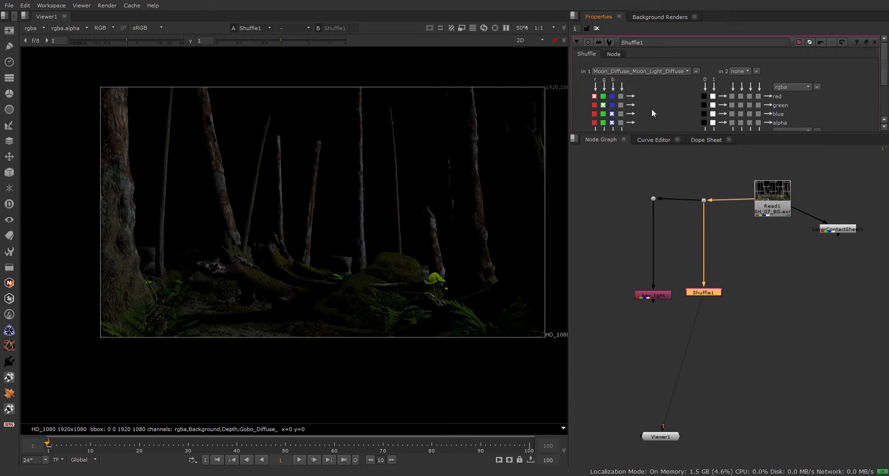
Level the new Dot with Read1's pipe, review Shuffle1's Node tab, and enlarge the properties panel.
{"action": "left_click_drag", "start_coordinate": [698, 182], "coordinate": [728, 231]}
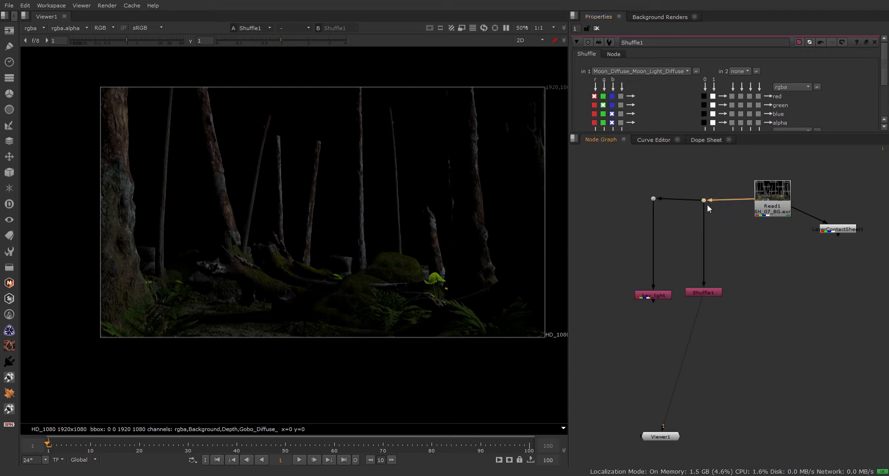
{"action": "left_click_drag", "start_coordinate": [707, 204], "coordinate": [707, 199]}
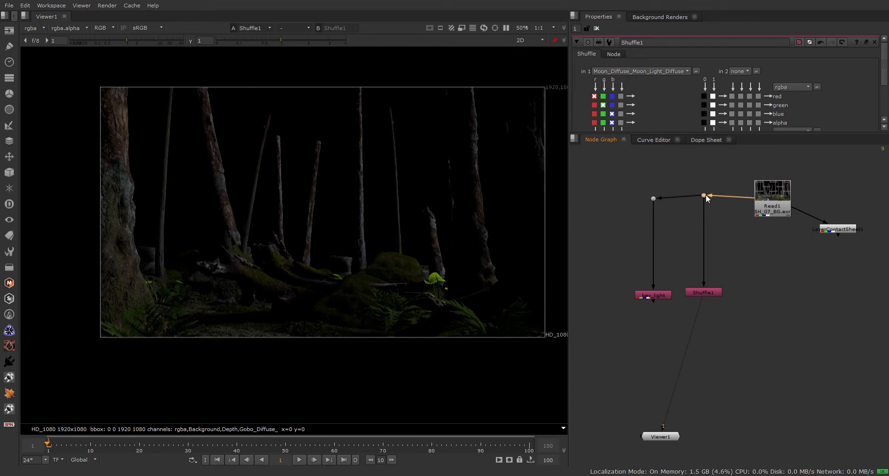
{"action": "left_click", "coordinate": [703, 293]}
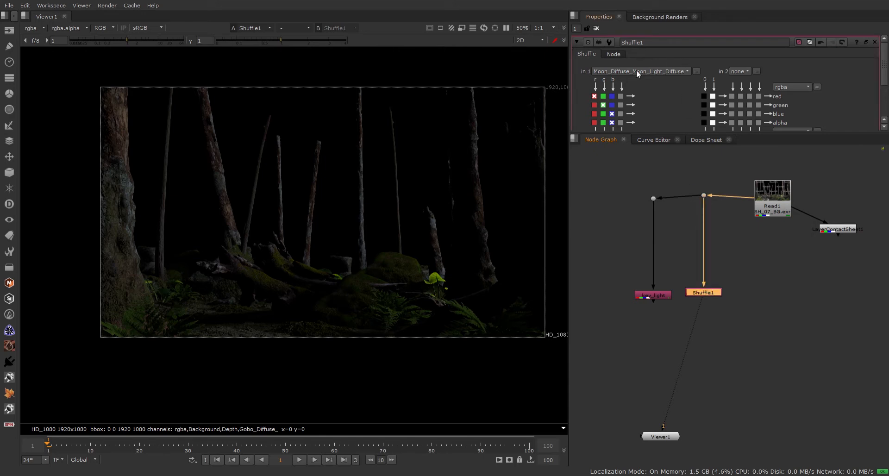
{"action": "left_click", "coordinate": [616, 54]}
{"action": "scroll", "coordinate": [663, 105], "scroll_direction": "down", "scroll_amount": 3}
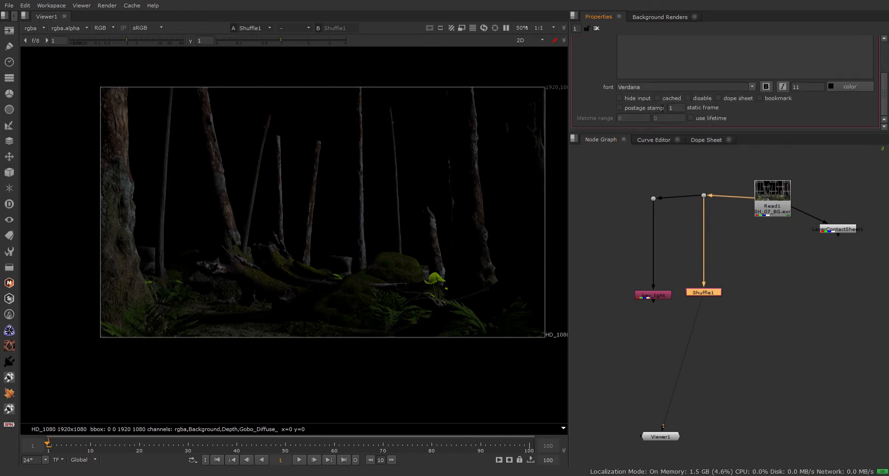
{"action": "scroll", "coordinate": [662, 108], "scroll_direction": "up", "scroll_amount": 3}
{"action": "left_click", "coordinate": [584, 54]}
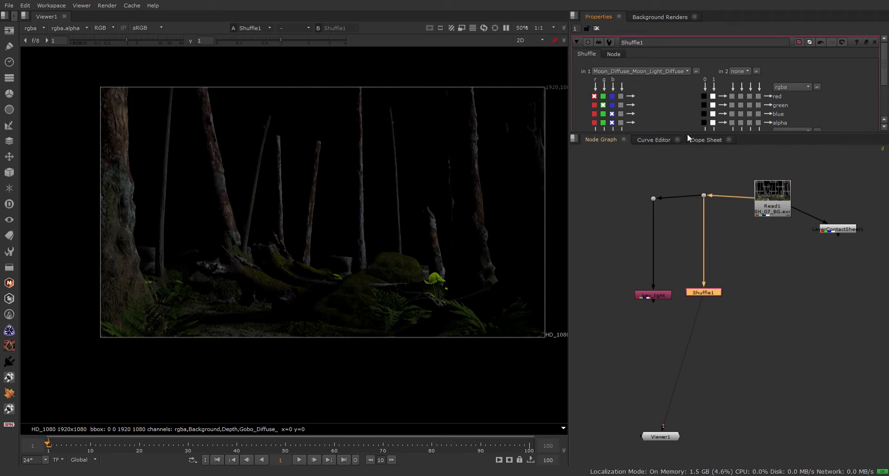
{"action": "left_click_drag", "start_coordinate": [687, 134], "coordinate": [688, 191]}
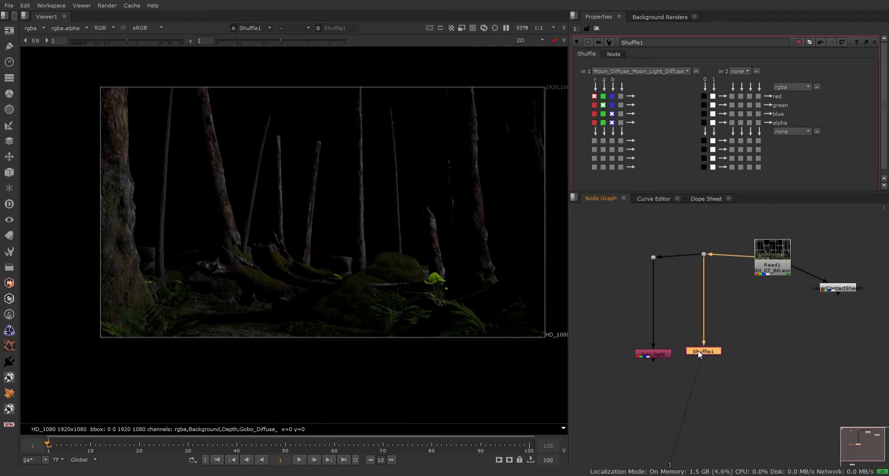
Close Shuffle1's settings, leaving the Properties bin empty.
{"action": "key", "text": "ctrl+shift+a"}
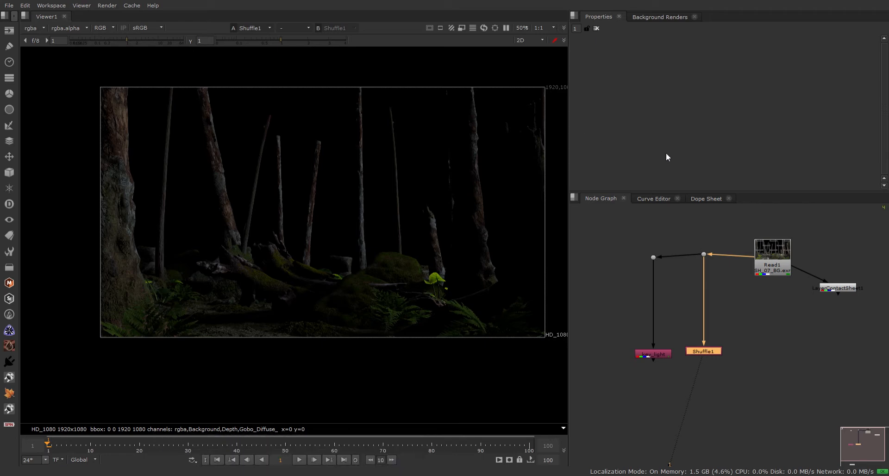
Confirm the fill_light name and align its Dot with the key_light Dot.
{"action": "key", "text": "Return"}
{"action": "left_click", "coordinate": [647, 259]}
{"action": "left_click_drag", "start_coordinate": [705, 255], "coordinate": [705, 257]}
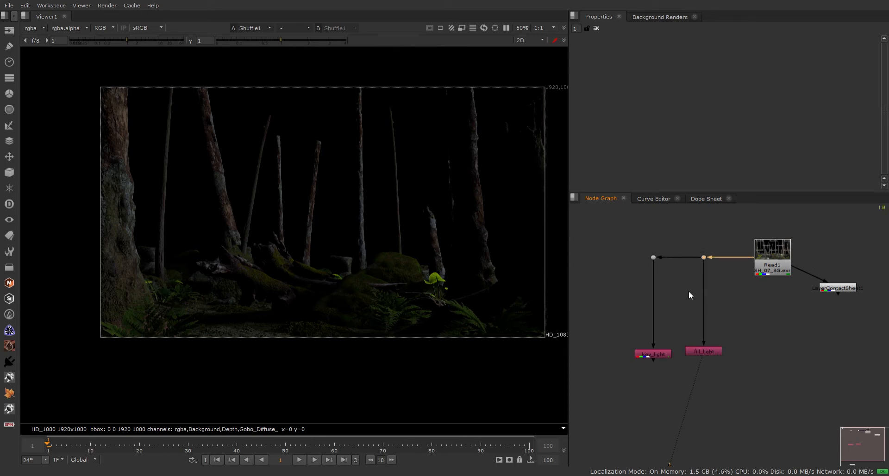
Merge key_light and fill_light into Merge1, placed in the pipe below fill_light.
{"action": "left_click", "coordinate": [704, 352]}
{"action": "left_click", "coordinate": [650, 355]}
{"action": "key", "text": "m"}
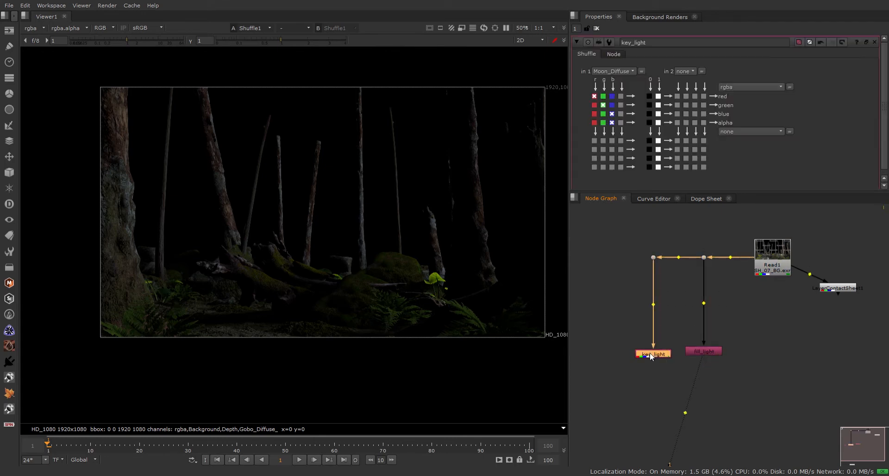
{"action": "left_click_drag", "start_coordinate": [761, 354], "coordinate": [698, 378]}
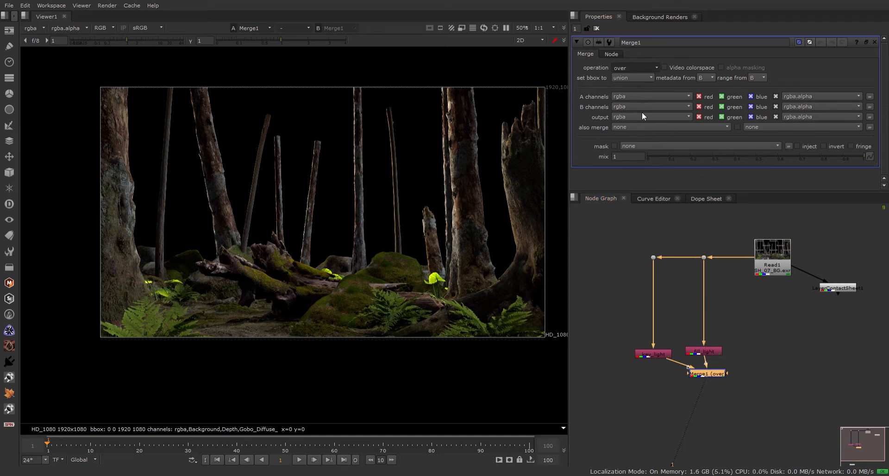
Set Merge1's operation to screen, test the mix, and rewire key_light into input B.
{"action": "left_click", "coordinate": [634, 211]}
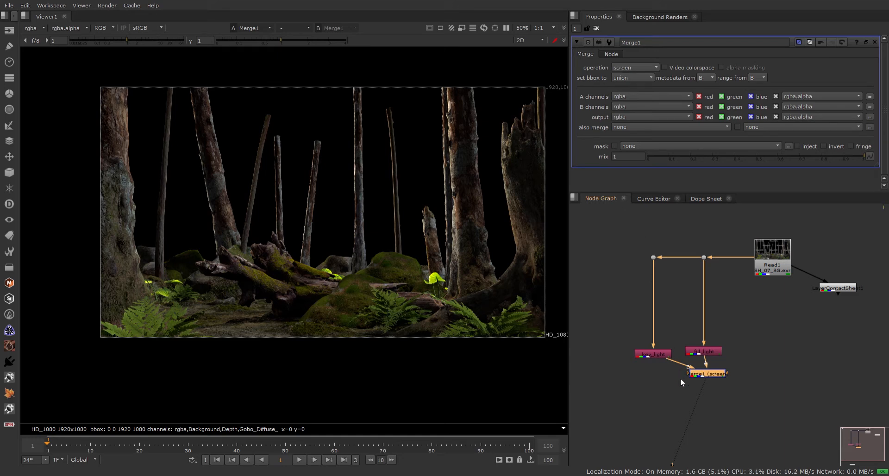
{"action": "left_click_drag", "start_coordinate": [707, 374], "coordinate": [707, 376]}
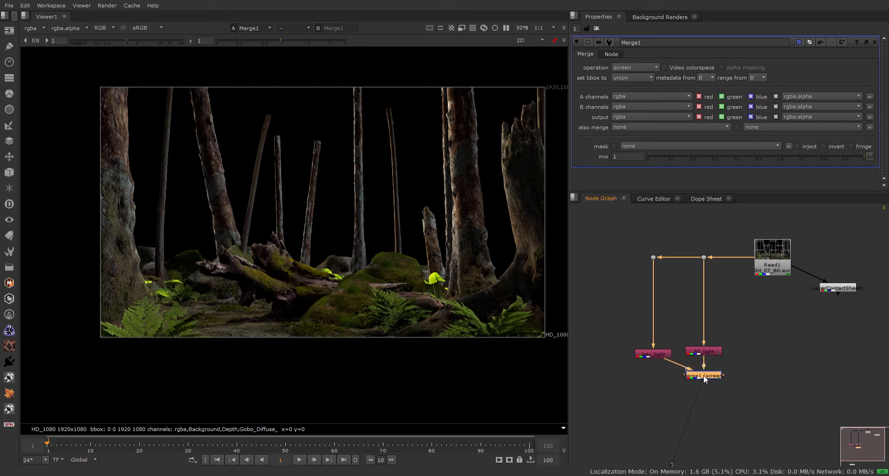
{"action": "left_click_drag", "start_coordinate": [797, 156], "coordinate": [868, 166]}
{"action": "left_click_drag", "start_coordinate": [683, 368], "coordinate": [654, 375]}
{"action": "left_click", "coordinate": [657, 388]}
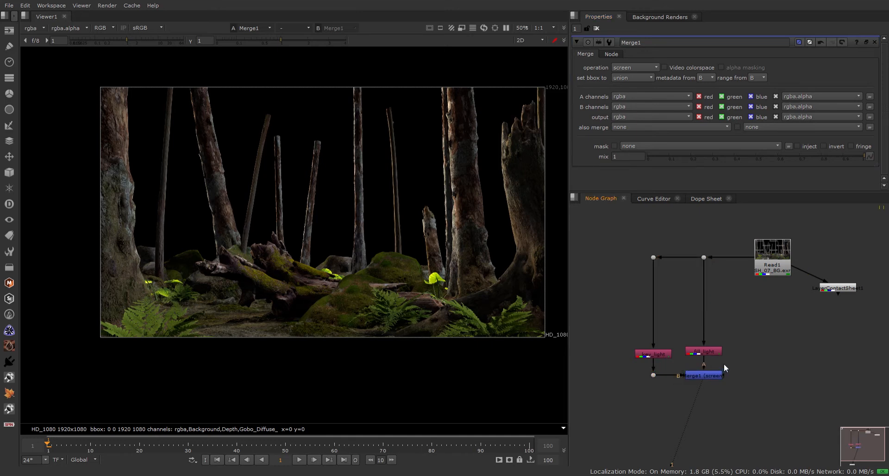
Raise Read1 and add a new Dot on its outgoing pipe.
{"action": "middle_click_drag", "start_coordinate": [724, 363], "coordinate": [674, 352]}
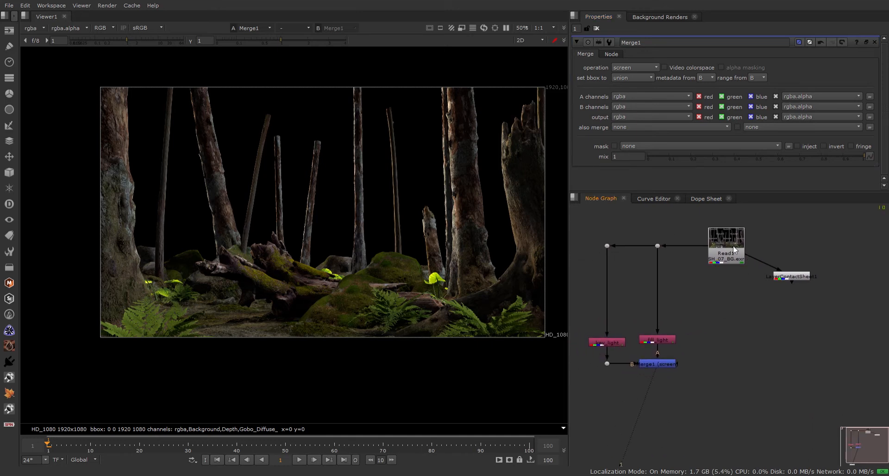
{"action": "left_click_drag", "start_coordinate": [733, 249], "coordinate": [742, 219]}
{"action": "left_click", "coordinate": [693, 234], "text": "ctrl"}
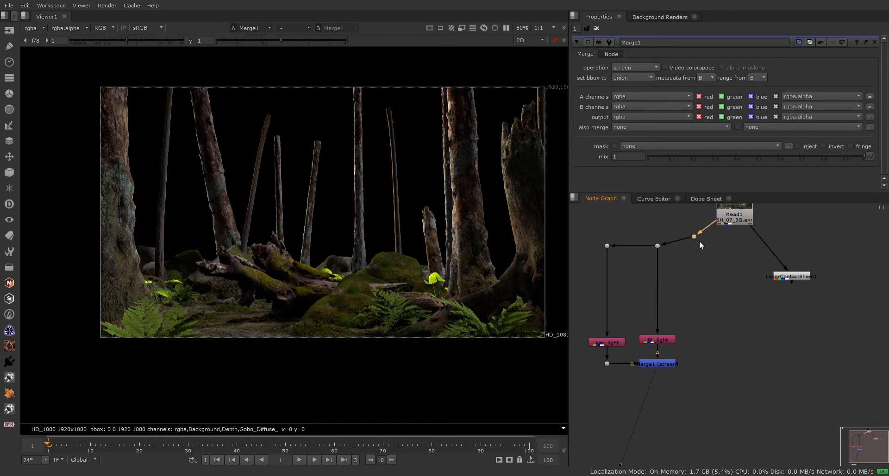
{"action": "left_click_drag", "start_coordinate": [694, 236], "coordinate": [720, 245]}
{"action": "left_click", "coordinate": [735, 267]}
Add a Shuffle below the Dot, name it rim_light and show it in the viewer.
{"action": "key", "text": "Return"}
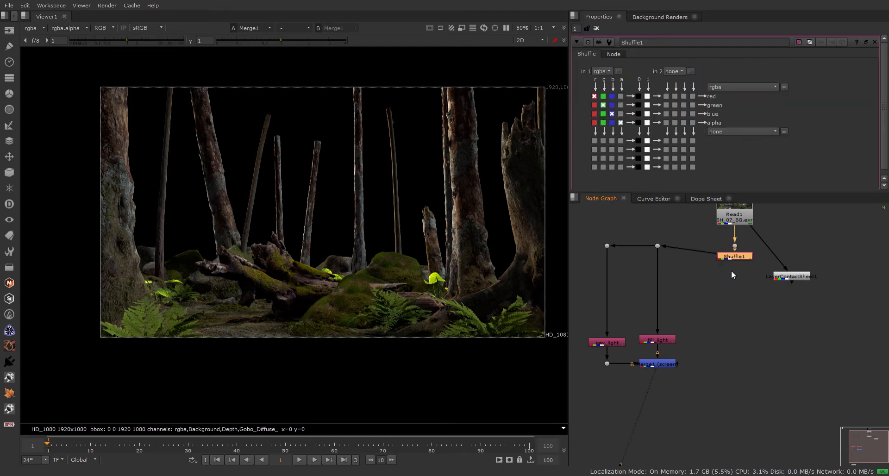
{"action": "left_click_drag", "start_coordinate": [733, 257], "coordinate": [740, 328]}
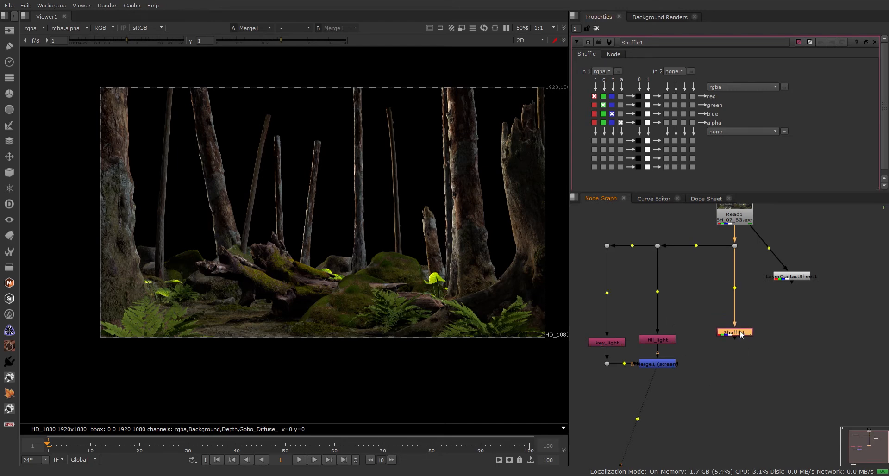
{"action": "left_click", "coordinate": [686, 224]}
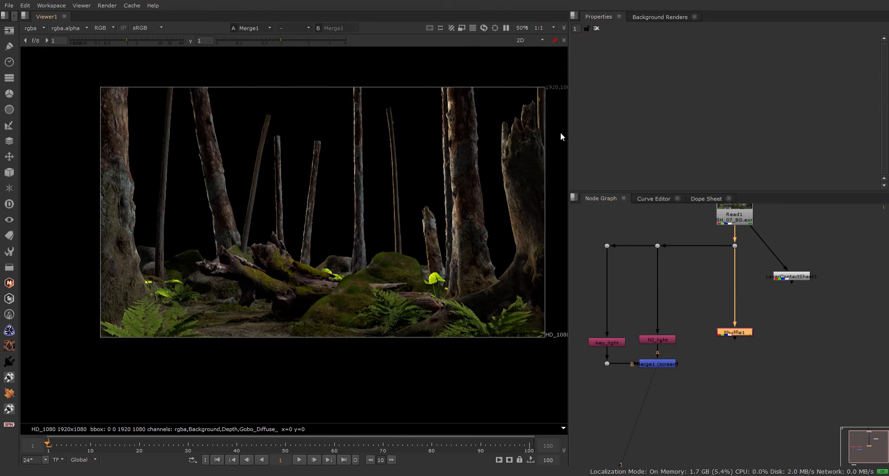
{"action": "type", "text": "rim"}
{"action": "type", "text": "_light"}
{"action": "key", "text": "Return"}
{"action": "double_click", "coordinate": [728, 331]}
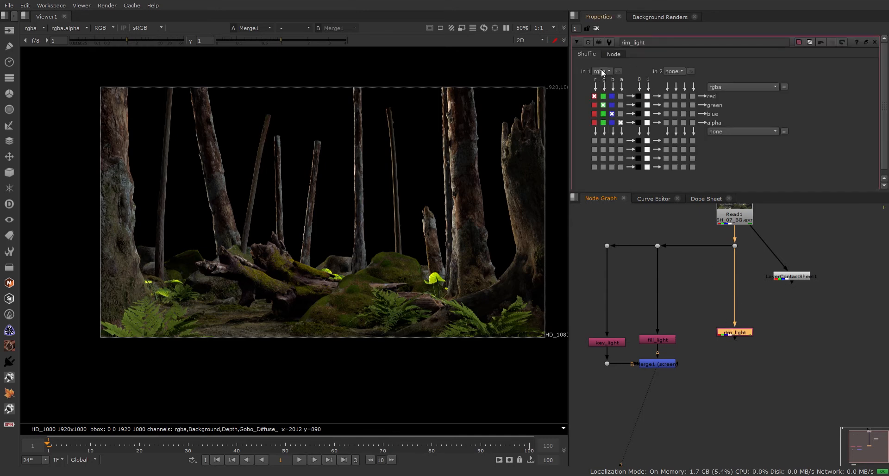
{"action": "key", "text": "1"}
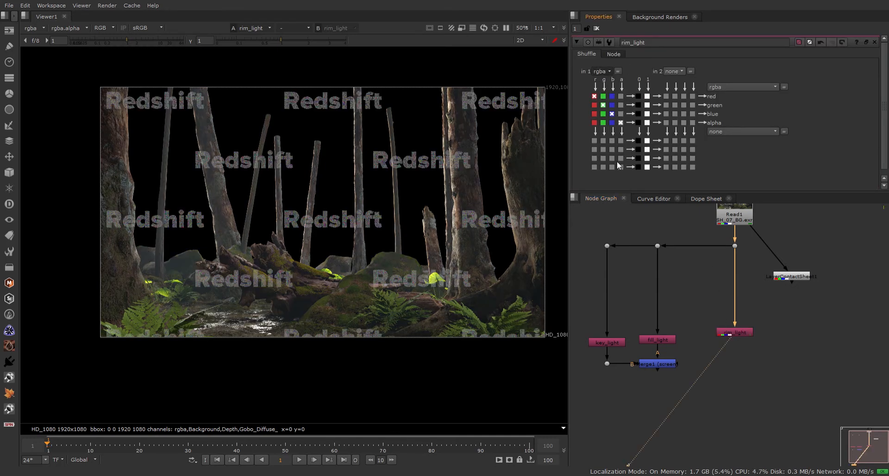
Set rim_light's in 1 to Rim_BG_Diffuse_BG_RIM and inspect the rim-lit result in the viewer.
{"action": "left_click", "coordinate": [621, 193]}
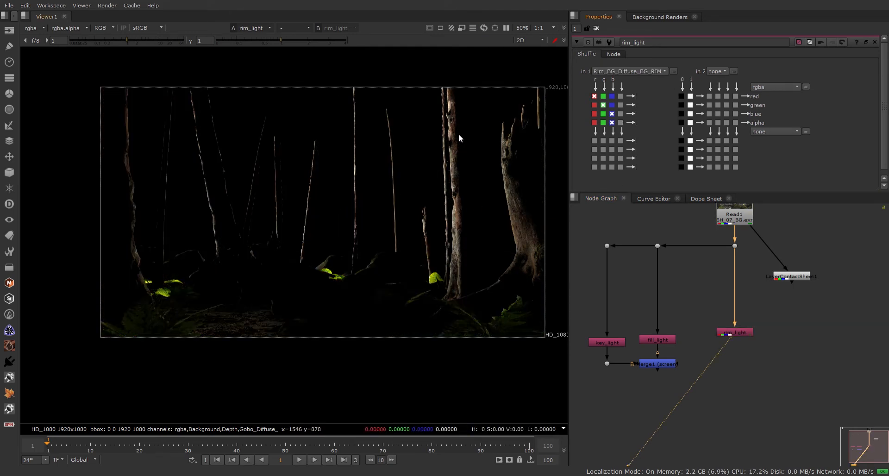
{"action": "scroll", "coordinate": [459, 135], "scroll_direction": "up", "scroll_amount": 2}
{"action": "scroll", "coordinate": [456, 138], "scroll_direction": "down", "scroll_amount": 2}
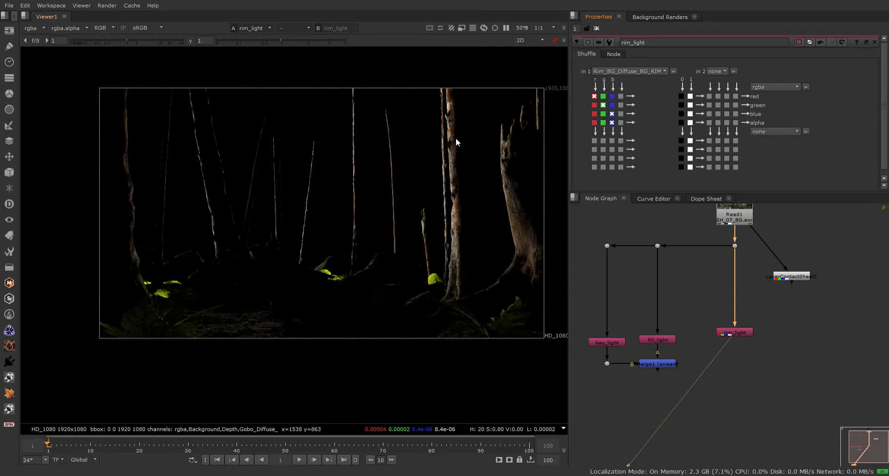
{"action": "scroll", "coordinate": [456, 138], "scroll_direction": "up", "scroll_amount": 2}
{"action": "scroll", "coordinate": [456, 138], "scroll_direction": "down", "scroll_amount": 2}
{"action": "scroll", "coordinate": [310, 164], "scroll_direction": "up", "scroll_amount": 2}
{"action": "scroll", "coordinate": [371, 184], "scroll_direction": "up", "scroll_amount": 3}
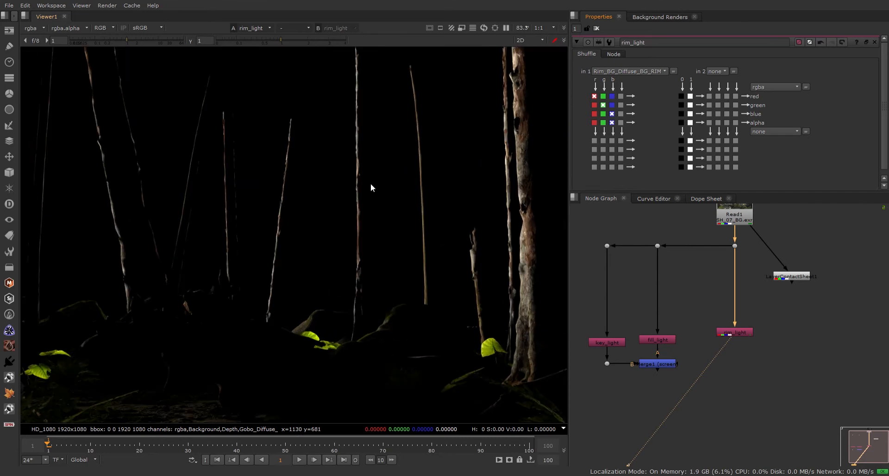
{"action": "scroll", "coordinate": [370, 184], "scroll_direction": "down", "scroll_amount": 2}
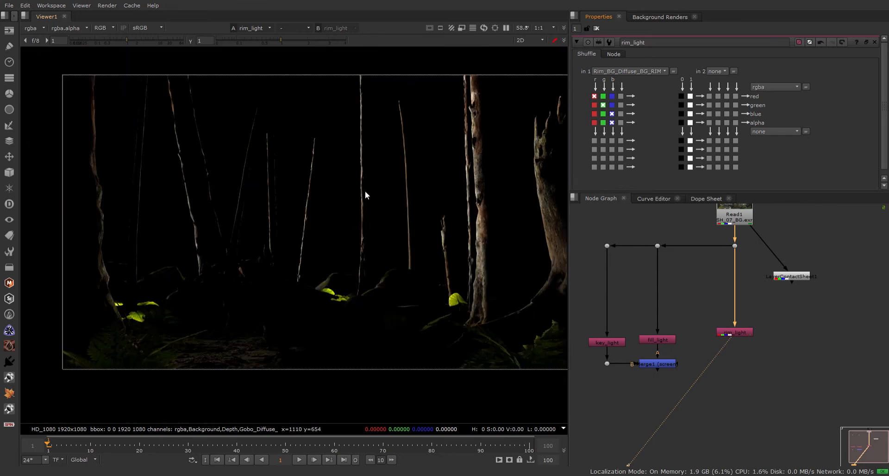
{"action": "scroll", "coordinate": [377, 153], "scroll_direction": "up", "scroll_amount": 5}
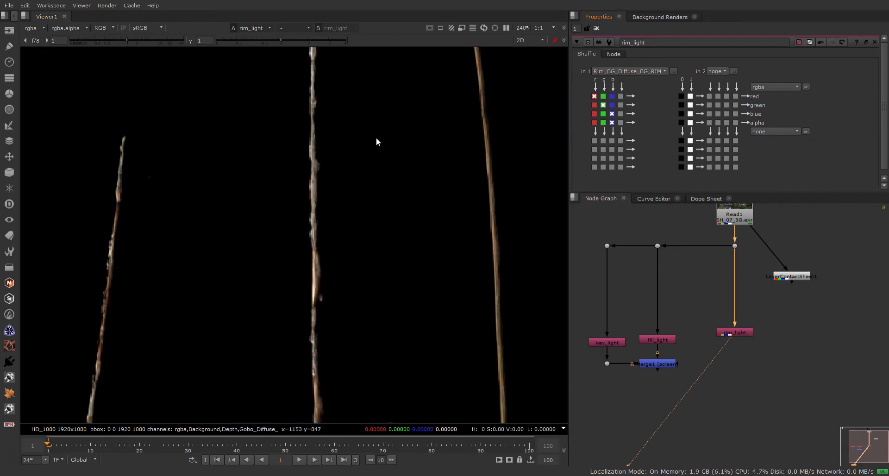
{"action": "scroll", "coordinate": [377, 143], "scroll_direction": "down", "scroll_amount": 5}
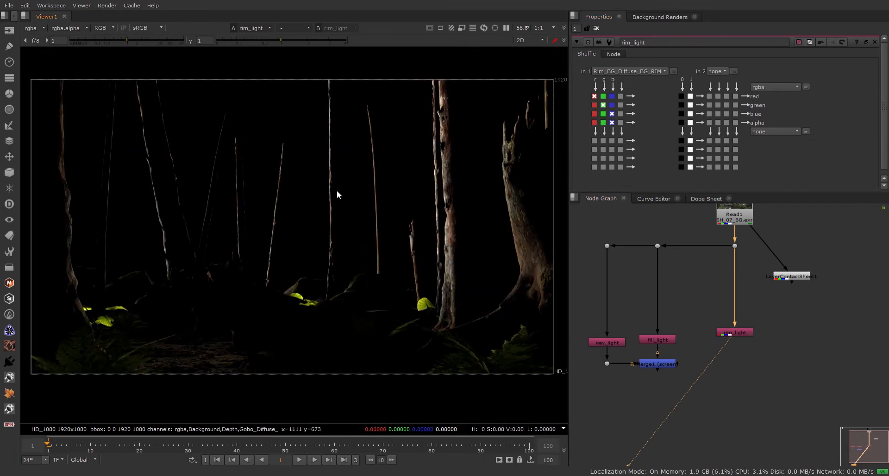
{"action": "middle_click_drag", "start_coordinate": [337, 195], "coordinate": [361, 196]}
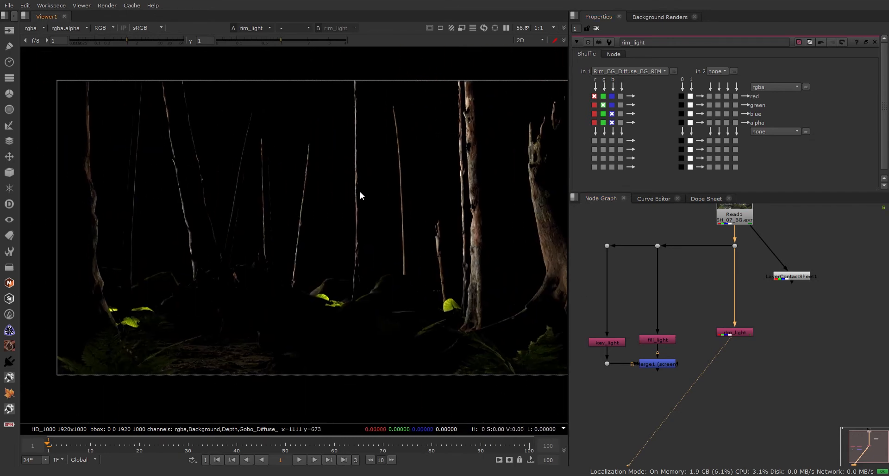
Select rim_light together with Merge1.
{"action": "left_click", "coordinate": [739, 332]}
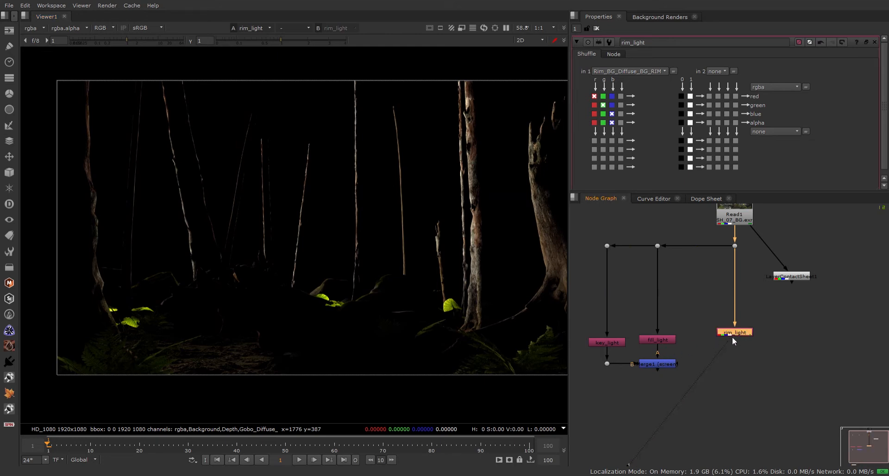
{"action": "left_click", "coordinate": [657, 364]}
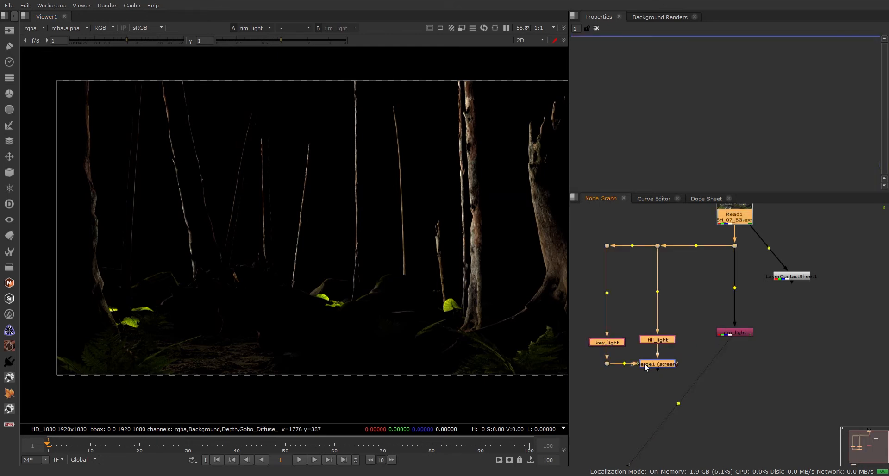
{"action": "left_click", "coordinate": [737, 334]}
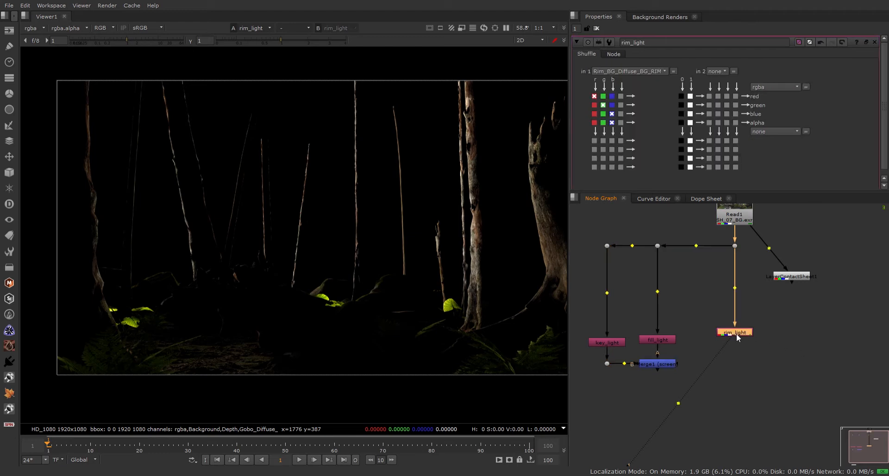
{"action": "left_click", "coordinate": [662, 362], "text": "shift"}
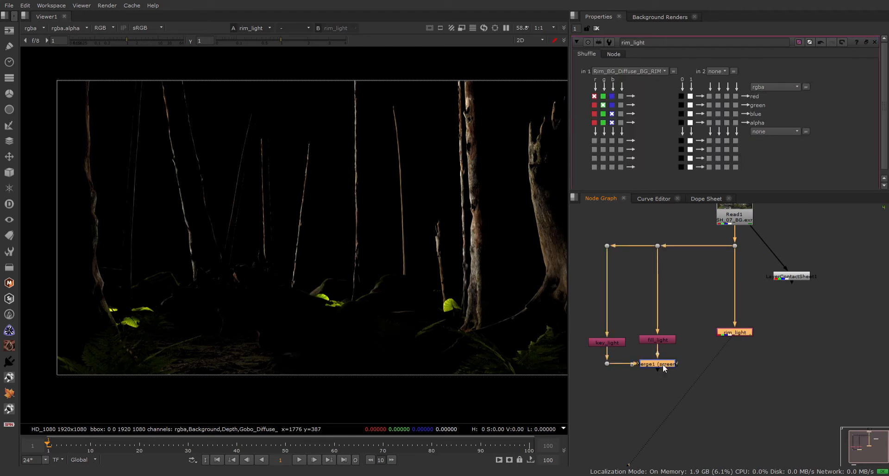
Merge rim_light over Merge1 with a new Merge2 and toggle it to compare.
{"action": "key", "text": "m"}
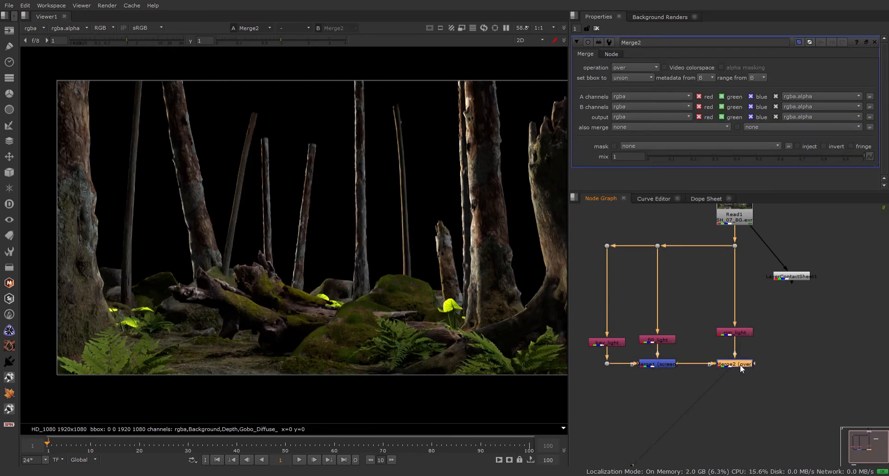
{"action": "left_click_drag", "start_coordinate": [733, 366], "coordinate": [740, 366]}
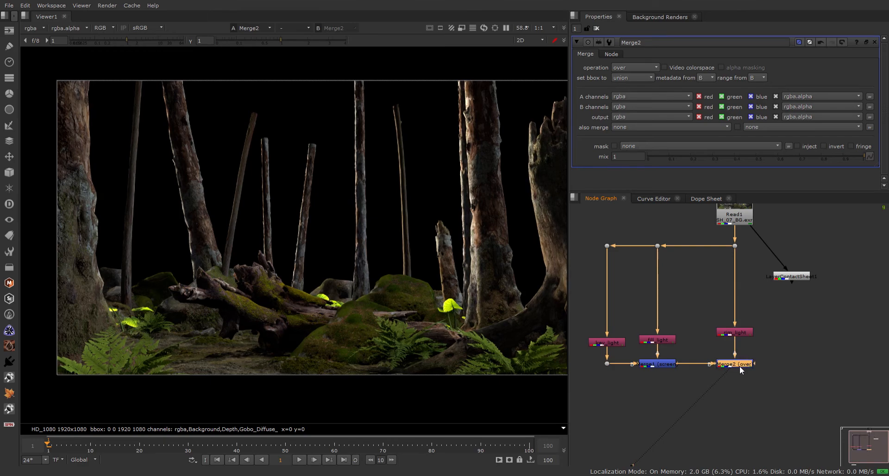
{"action": "key", "text": "d"}
{"action": "scroll", "coordinate": [260, 182], "scroll_direction": "up", "scroll_amount": 5}
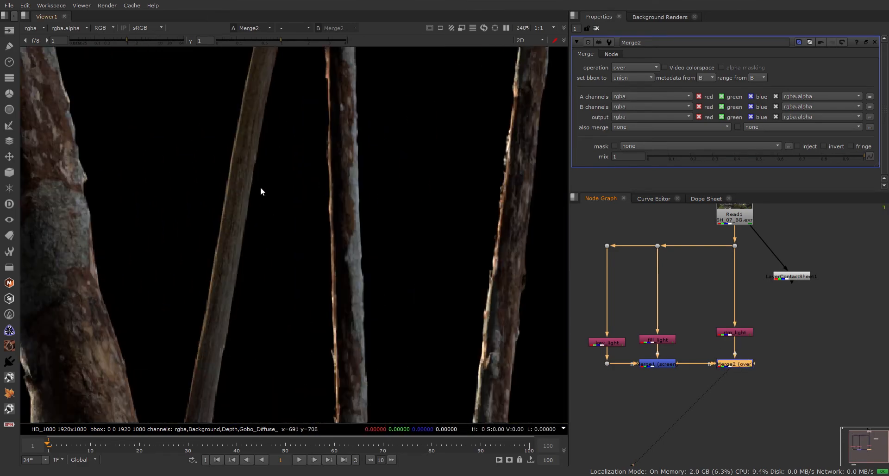
{"action": "key", "text": "d"}
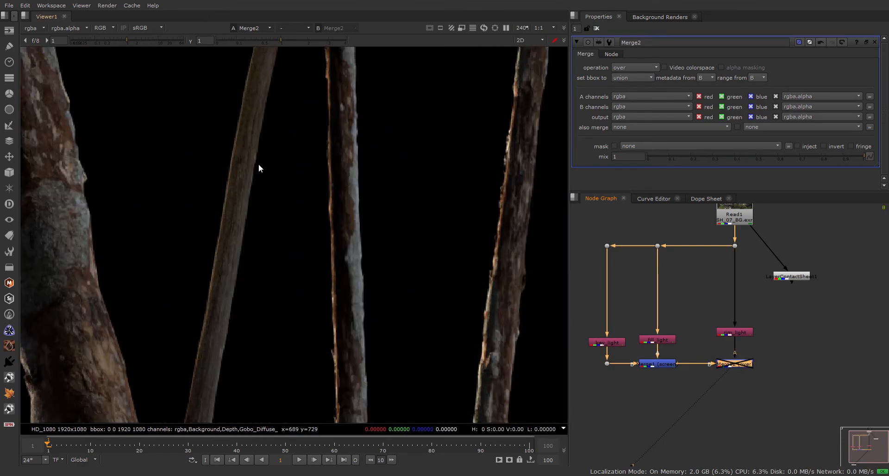
{"action": "key", "text": "d"}
{"action": "key", "text": "d"}
{"action": "key", "text": "d"}
{"action": "key", "text": "d"}
{"action": "key", "text": "d"}
{"action": "key", "text": "d"}
Move rim_light up so it lines up above Merge2's A input.
{"action": "left_click", "coordinate": [710, 315]}
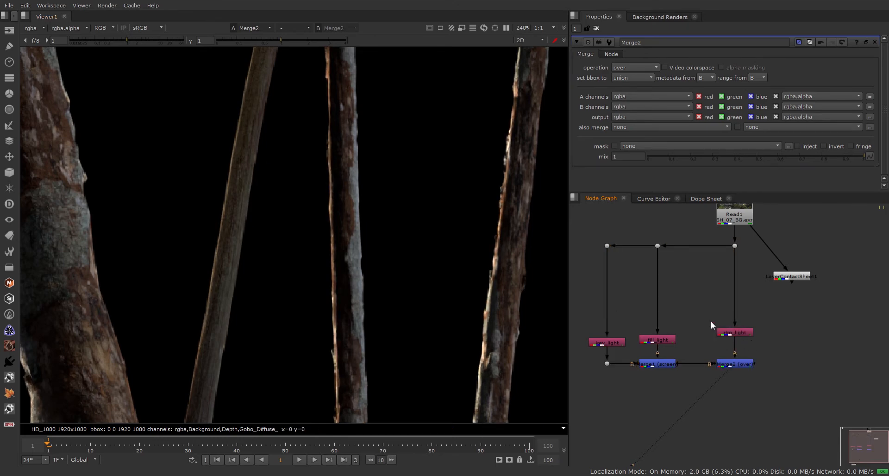
{"action": "left_click_drag", "start_coordinate": [709, 315], "coordinate": [795, 358]}
{"action": "left_click_drag", "start_coordinate": [739, 333], "coordinate": [740, 313]}
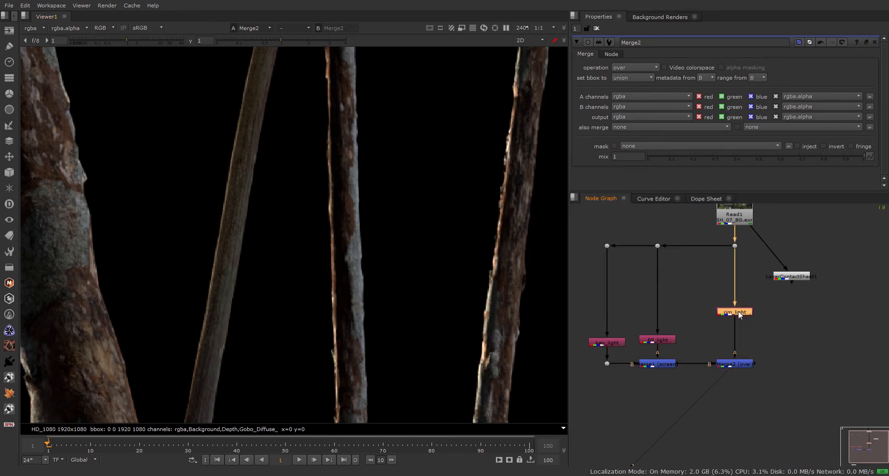
{"action": "left_click", "coordinate": [749, 324]}
{"action": "scroll", "coordinate": [744, 338], "scroll_direction": "down", "scroll_amount": 5}
{"action": "scroll", "coordinate": [743, 339], "scroll_direction": "up", "scroll_amount": 8}
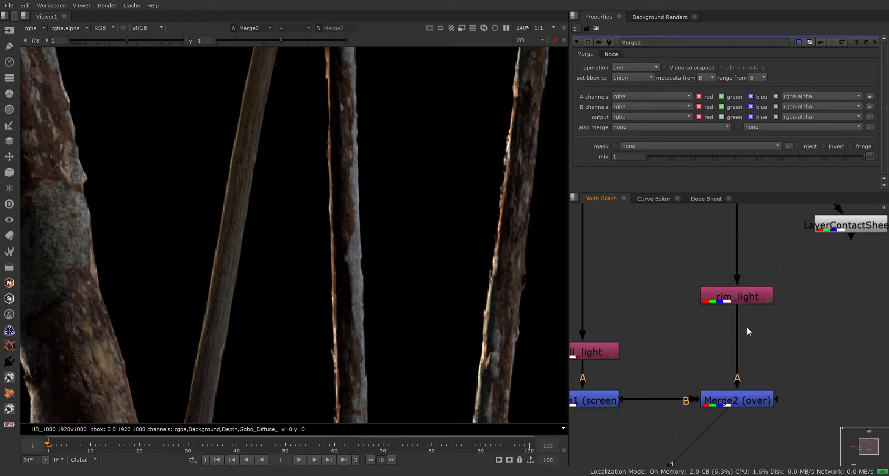
{"action": "left_click", "coordinate": [736, 321]}
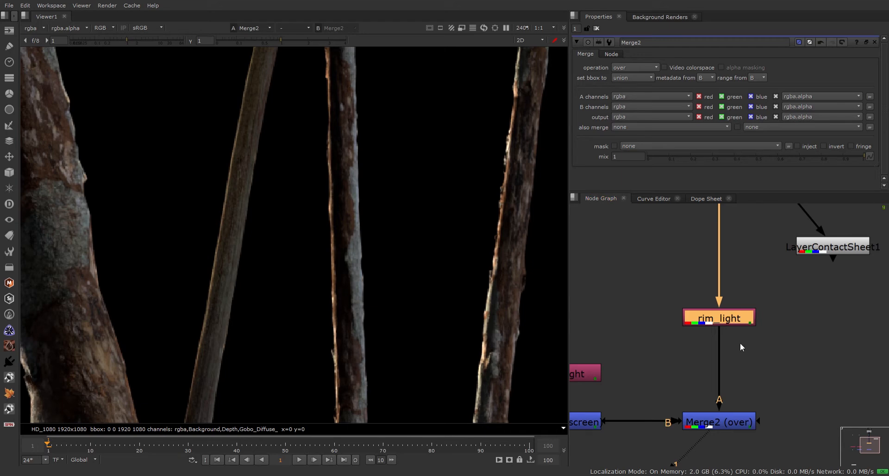
{"action": "left_click", "coordinate": [731, 323]}
Insert a ColorCorrect after rim_light with shadows RGB 0.96, 0, 4, then disable it.
{"action": "left_click", "coordinate": [782, 302]}
{"action": "left_click", "coordinate": [729, 320]}
{"action": "key", "text": "c"}
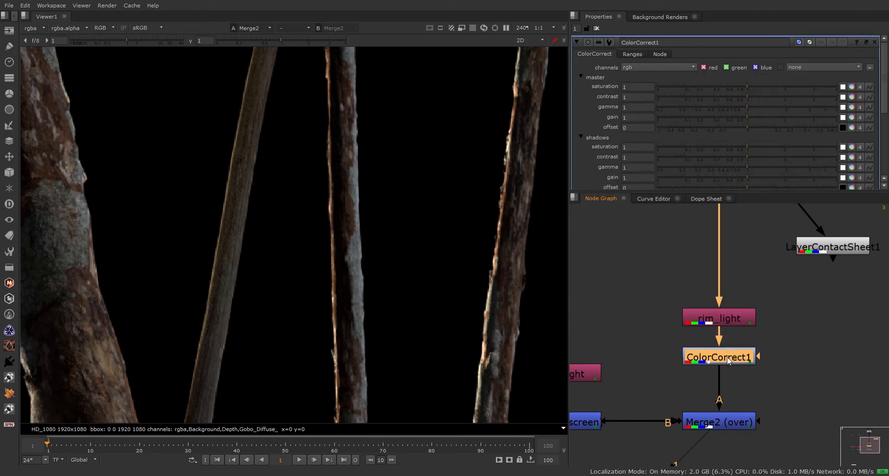
{"action": "key", "text": "minus"}
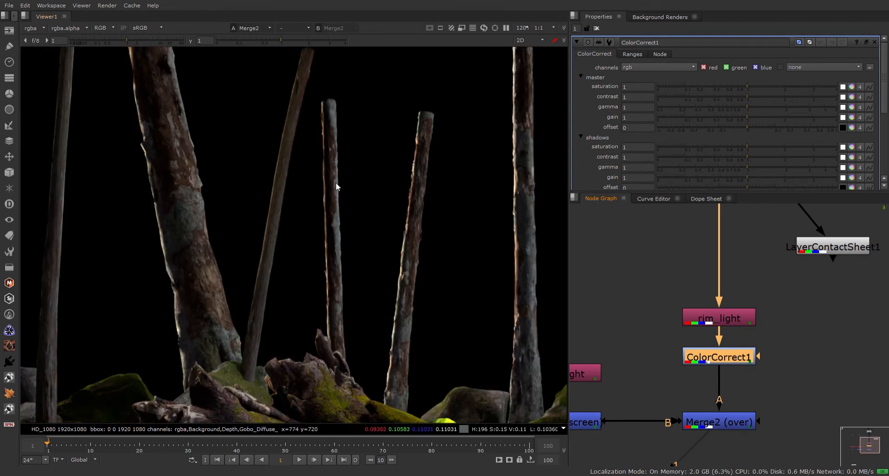
{"action": "left_click", "coordinate": [852, 157]}
{"action": "left_click", "coordinate": [749, 158]}
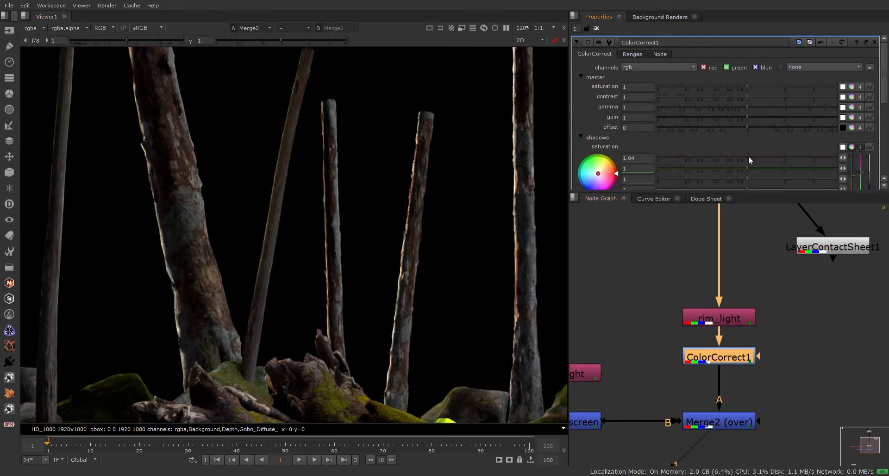
{"action": "left_click", "coordinate": [745, 158]}
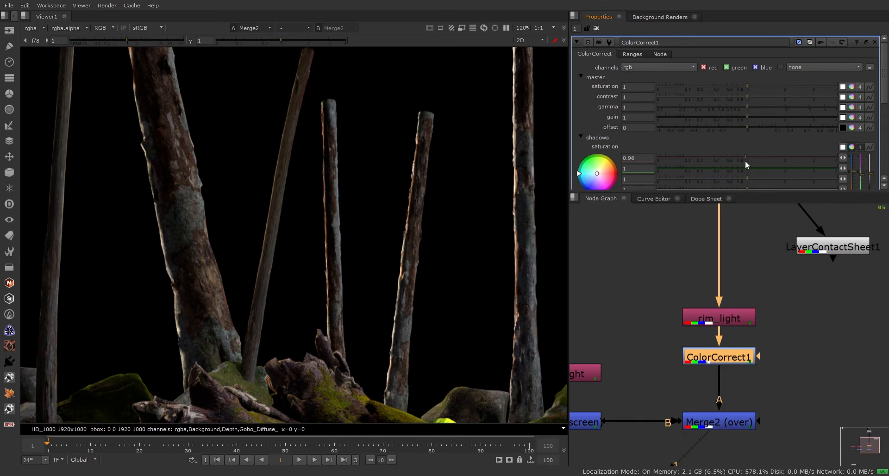
{"action": "left_click_drag", "start_coordinate": [741, 165], "coordinate": [627, 168]}
{"action": "left_click_drag", "start_coordinate": [746, 179], "coordinate": [849, 180]}
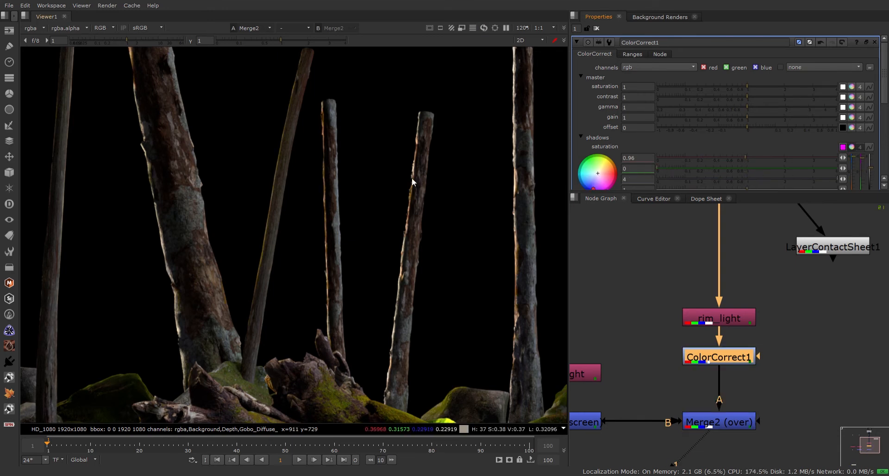
{"action": "scroll", "coordinate": [465, 187], "scroll_direction": "up", "scroll_amount": 6}
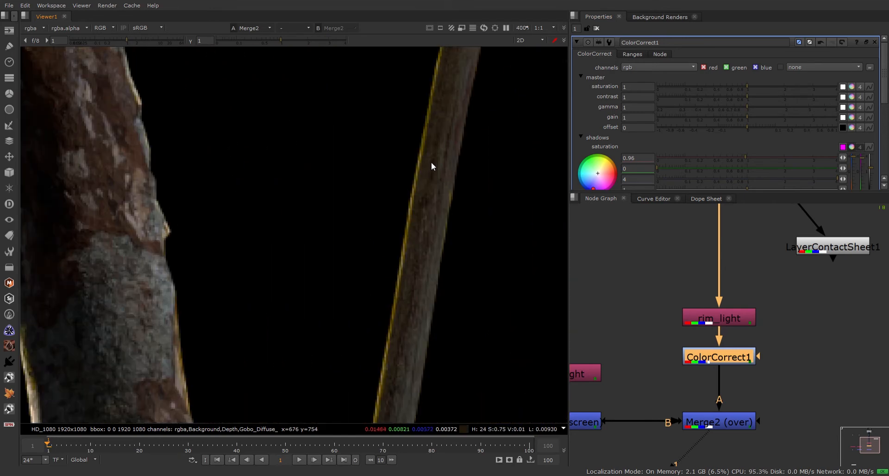
{"action": "key", "text": "d"}
{"action": "key", "text": "d"}
{"action": "key", "text": "d"}
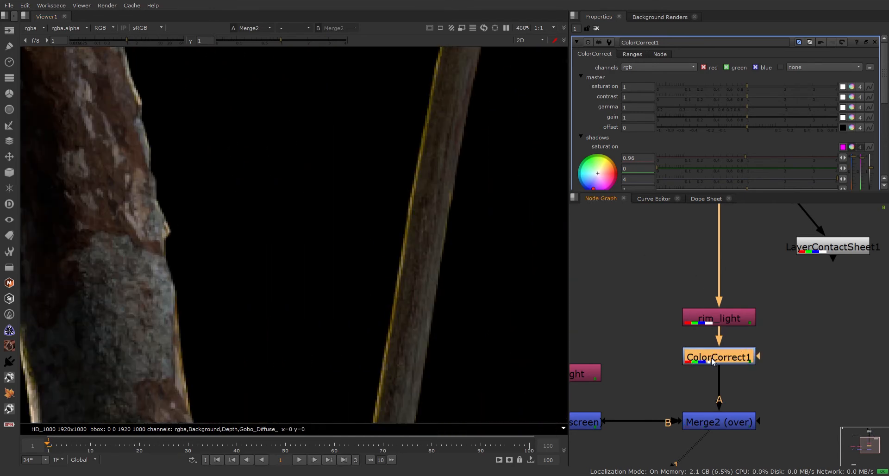
Move LayerContactSheet1 up beside Read1.
{"action": "scroll", "coordinate": [712, 362], "scroll_direction": "up", "scroll_amount": 2}
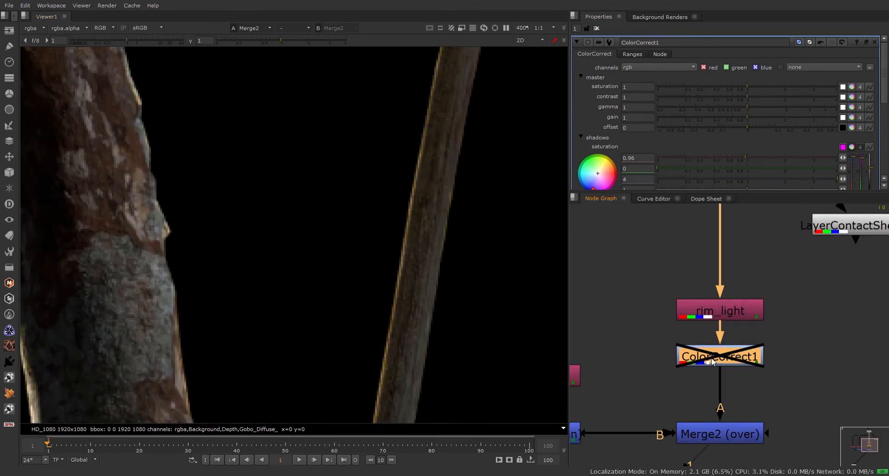
{"action": "scroll", "coordinate": [304, 282], "scroll_direction": "down", "scroll_amount": 5}
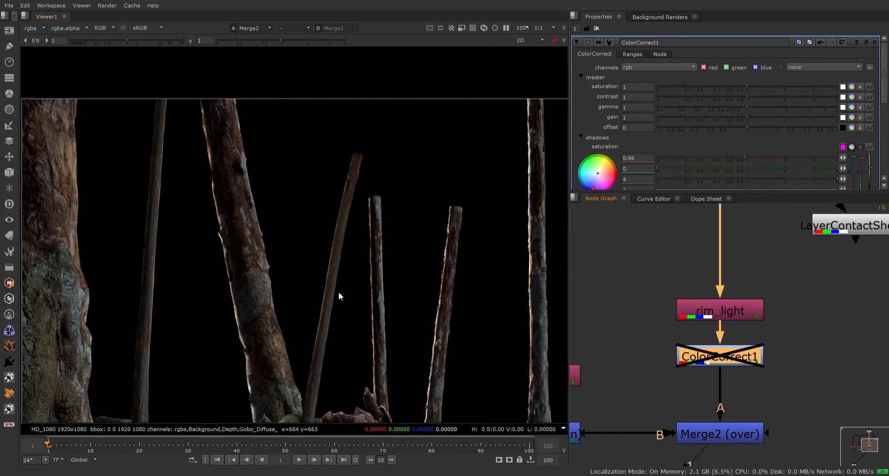
{"action": "scroll", "coordinate": [359, 232], "scroll_direction": "down", "scroll_amount": 2}
{"action": "scroll", "coordinate": [724, 359], "scroll_direction": "down", "scroll_amount": 3}
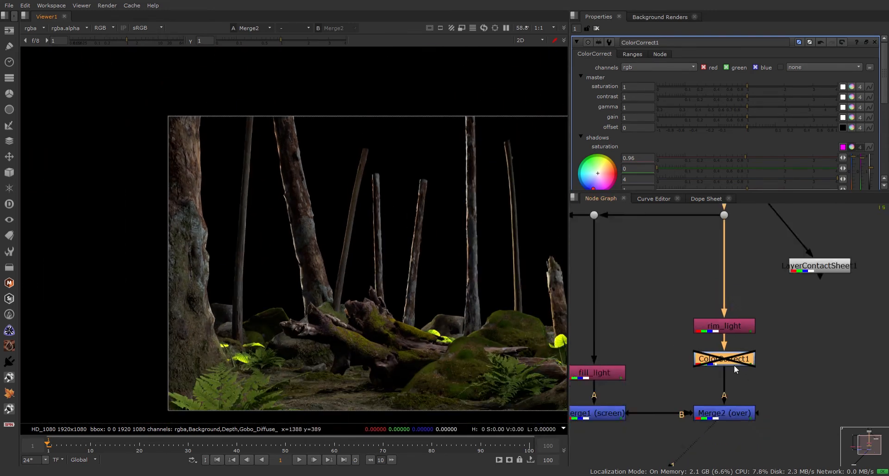
{"action": "middle_click_drag", "start_coordinate": [736, 364], "coordinate": [728, 322]}
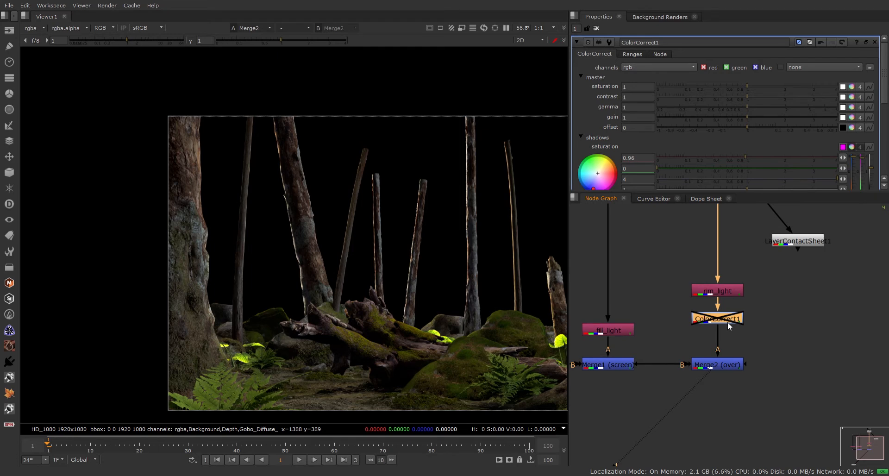
{"action": "scroll", "coordinate": [728, 321], "scroll_direction": "down", "scroll_amount": 2}
{"action": "middle_click_drag", "start_coordinate": [814, 302], "coordinate": [768, 355]}
{"action": "left_click", "coordinate": [735, 310]}
{"action": "left_click_drag", "start_coordinate": [736, 310], "coordinate": [758, 244]}
{"action": "left_click", "coordinate": [761, 277]}
Wrap the light branch nodes in a backdrop labelled 'all light'.
{"action": "middle_click_drag", "start_coordinate": [737, 290], "coordinate": [813, 278]}
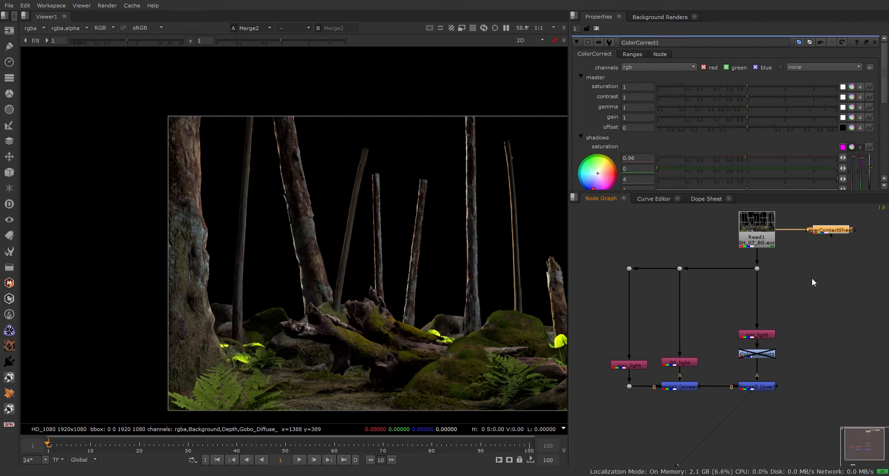
{"action": "left_click_drag", "start_coordinate": [596, 248], "coordinate": [607, 279]}
{"action": "left_click_drag", "start_coordinate": [729, 408], "coordinate": [799, 406]}
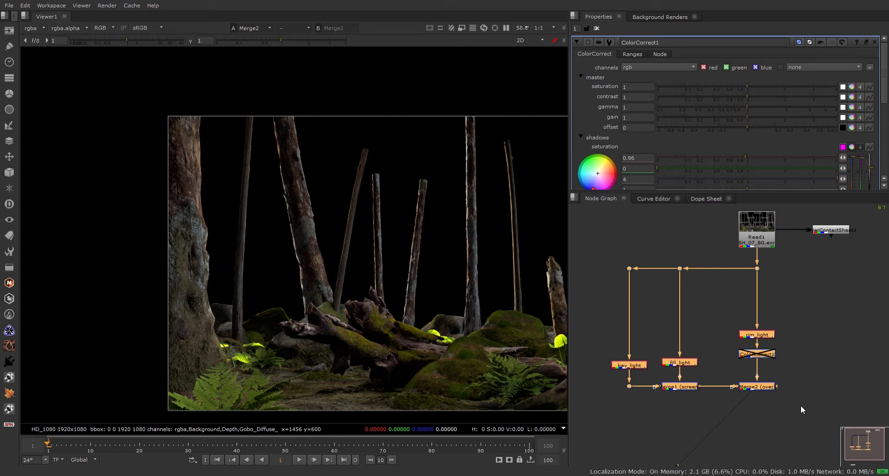
{"action": "key", "text": "Return"}
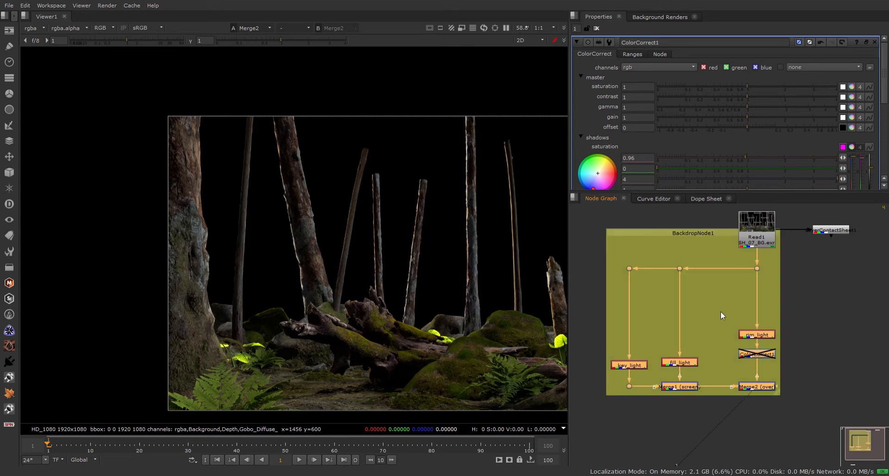
{"action": "left_click", "coordinate": [666, 232]}
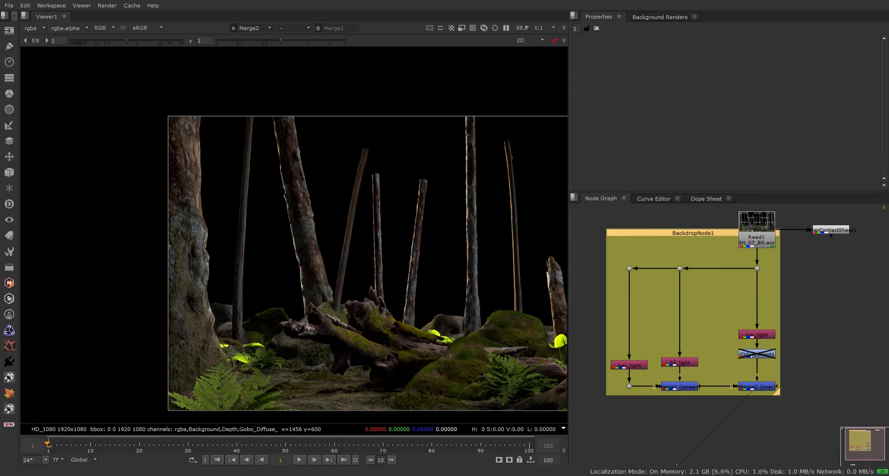
{"action": "type", "text": "all light"}
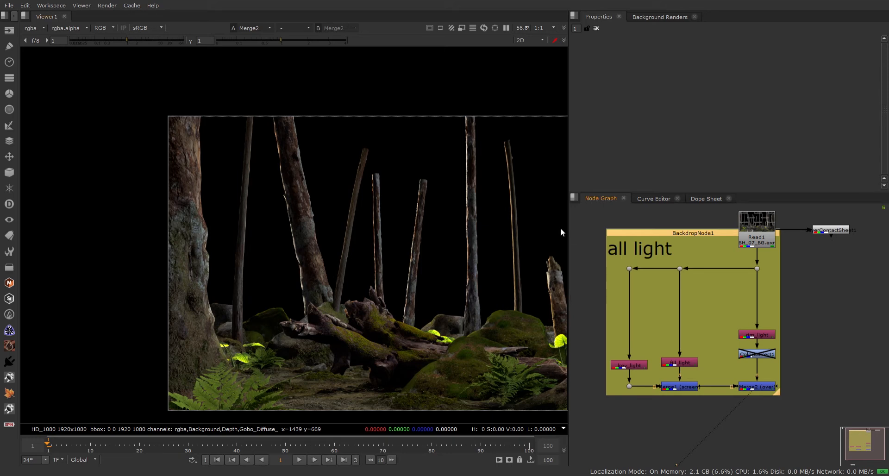
Raise Read1 and LayerContactSheet1 level with each other above the backdrop.
{"action": "middle_click_drag", "start_coordinate": [796, 262], "coordinate": [769, 306]}
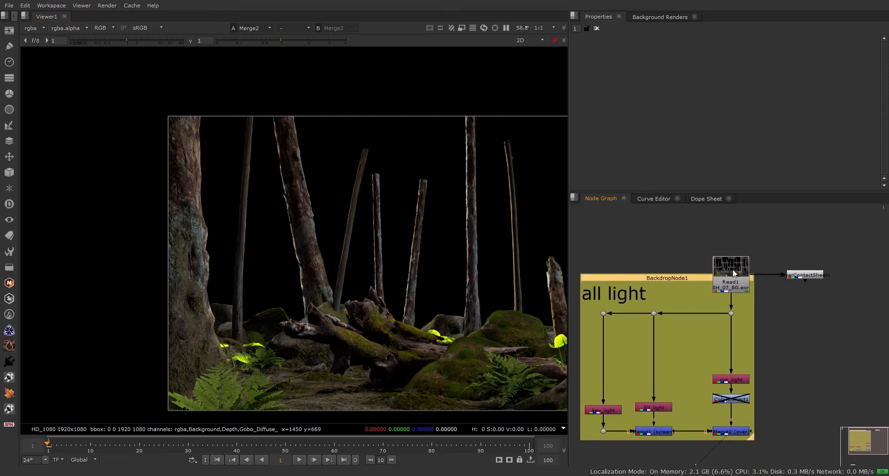
{"action": "left_click_drag", "start_coordinate": [737, 281], "coordinate": [740, 242]}
{"action": "left_click_drag", "start_coordinate": [810, 276], "coordinate": [813, 235]}
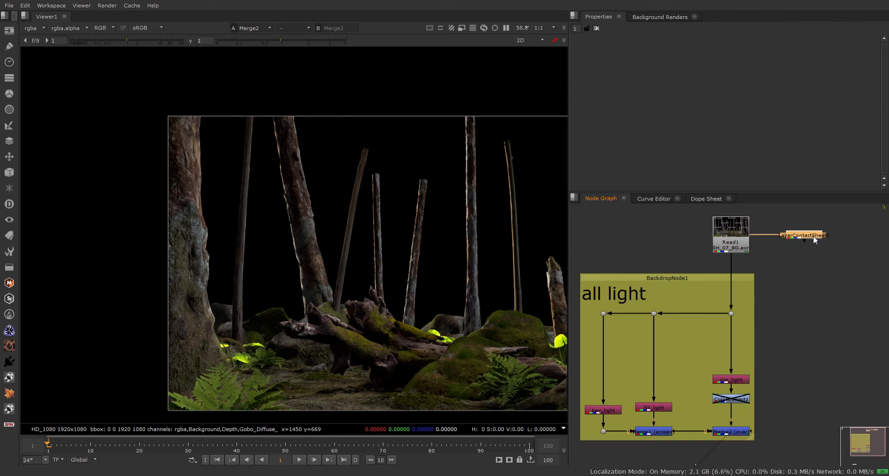
{"action": "scroll", "coordinate": [784, 304], "scroll_direction": "down", "scroll_amount": 3}
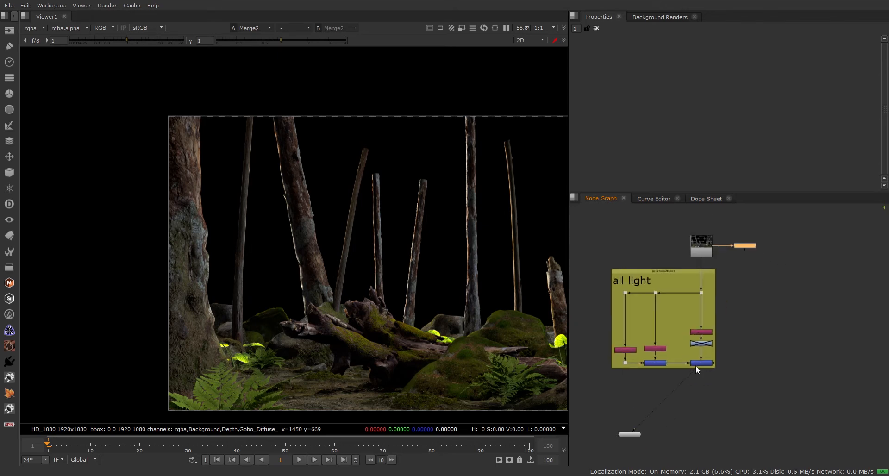
{"action": "left_click_drag", "start_coordinate": [634, 433], "coordinate": [695, 439]}
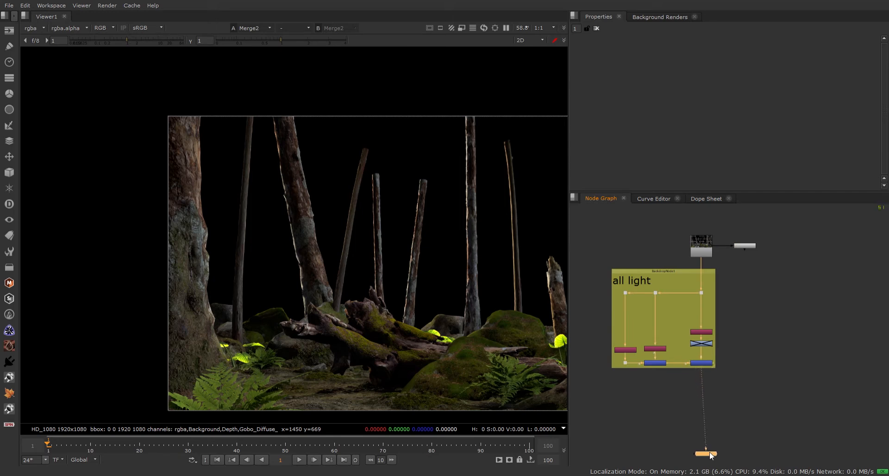
{"action": "left_click", "coordinate": [731, 407]}
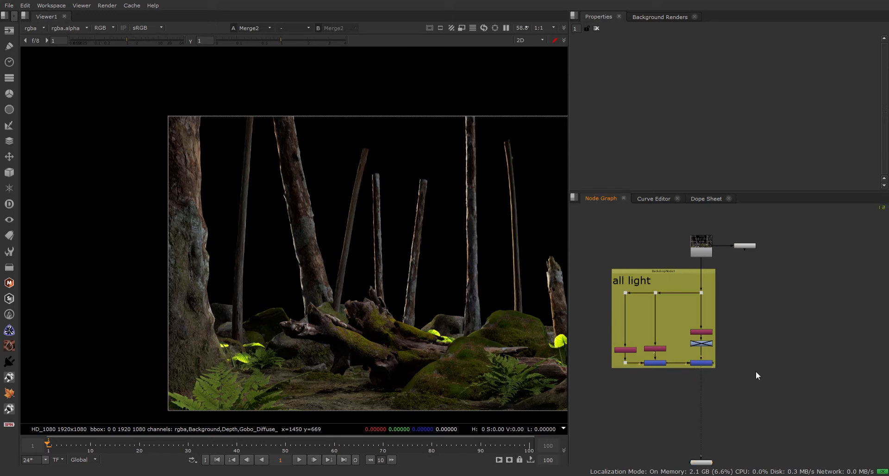
{"action": "middle_click_drag", "start_coordinate": [756, 371], "coordinate": [733, 396]}
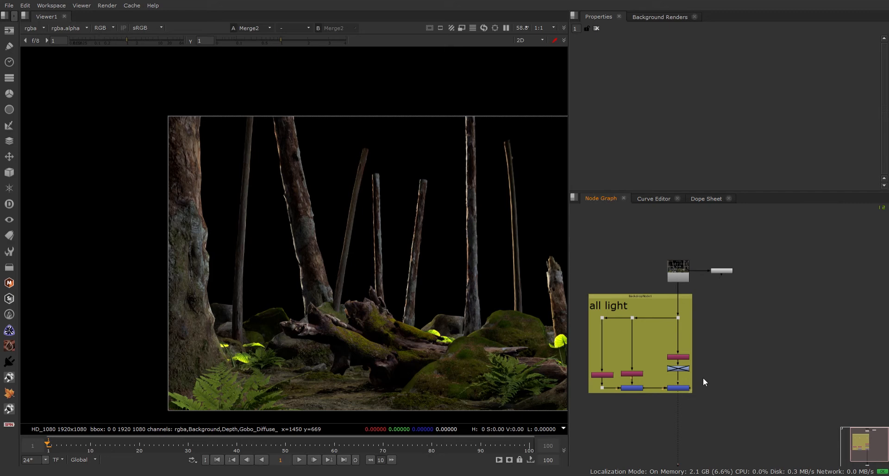
{"action": "scroll", "coordinate": [693, 386], "scroll_direction": "up", "scroll_amount": 3}
{"action": "middle_click_drag", "start_coordinate": [712, 366], "coordinate": [750, 370]}
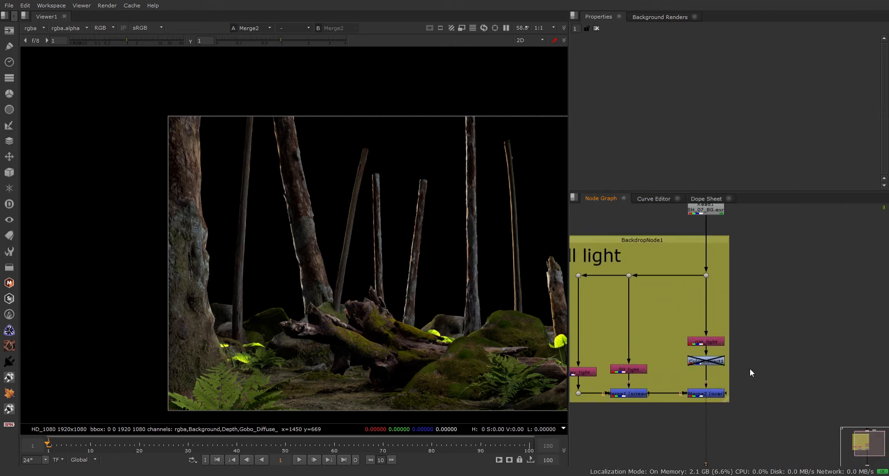
{"action": "left_click_drag", "start_coordinate": [625, 370], "coordinate": [629, 339]}
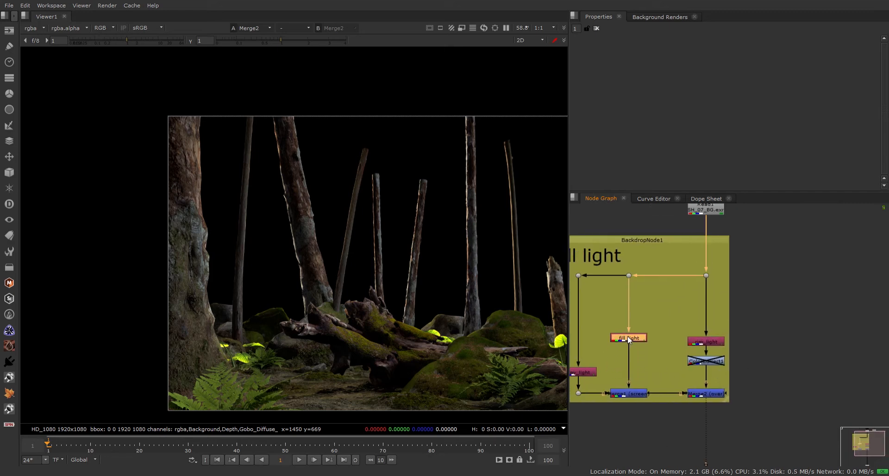
{"action": "left_click", "coordinate": [653, 318]}
{"action": "scroll", "coordinate": [450, 245], "scroll_direction": "up", "scroll_amount": 5}
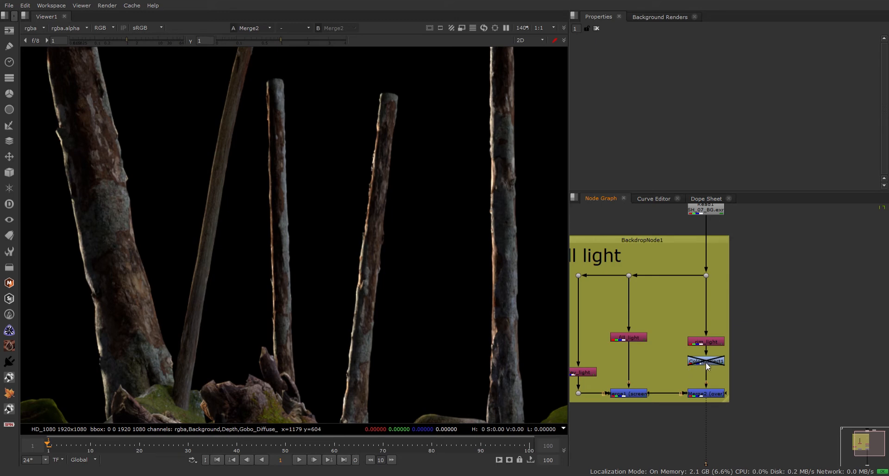
{"action": "scroll", "coordinate": [706, 363], "scroll_direction": "down", "scroll_amount": 5}
{"action": "scroll", "coordinate": [715, 352], "scroll_direction": "up", "scroll_amount": 5}
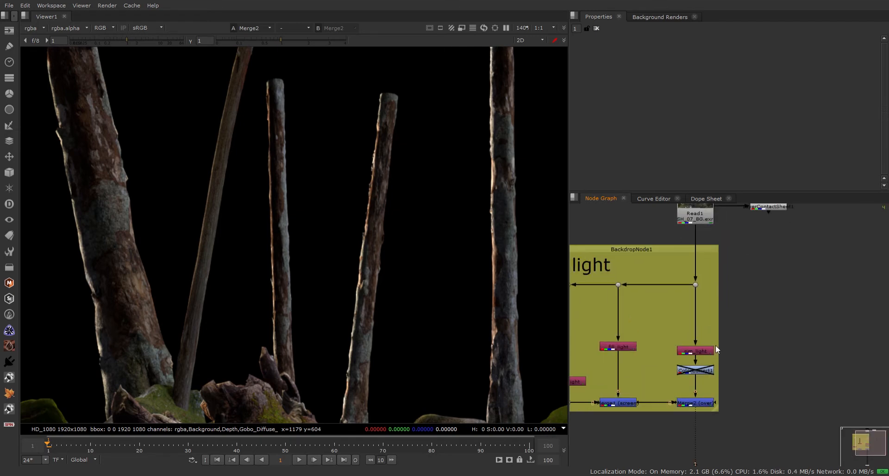
{"action": "scroll", "coordinate": [717, 349], "scroll_direction": "down", "scroll_amount": 2}
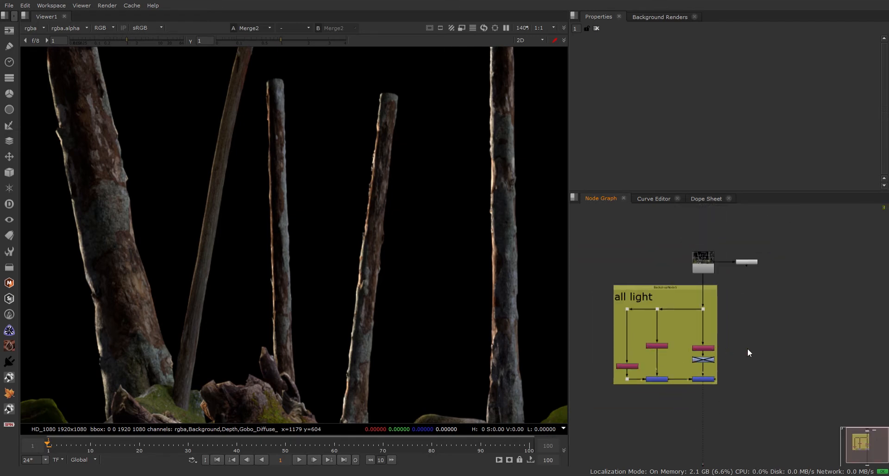
{"action": "middle_click_drag", "start_coordinate": [748, 349], "coordinate": [721, 346]}
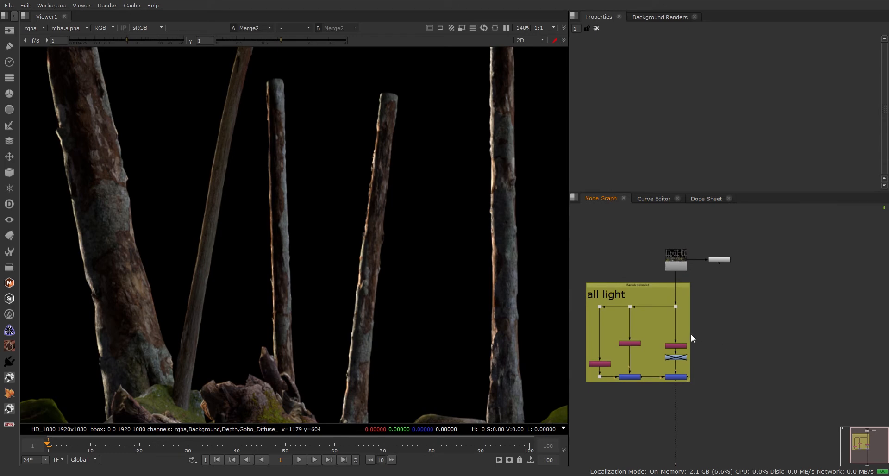
{"action": "scroll", "coordinate": [662, 327], "scroll_direction": "up", "scroll_amount": 2}
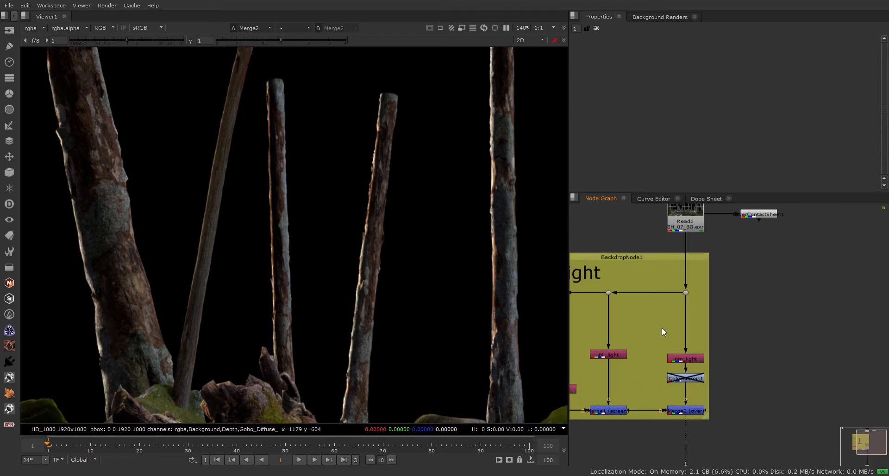
{"action": "scroll", "coordinate": [662, 327], "scroll_direction": "down", "scroll_amount": 2}
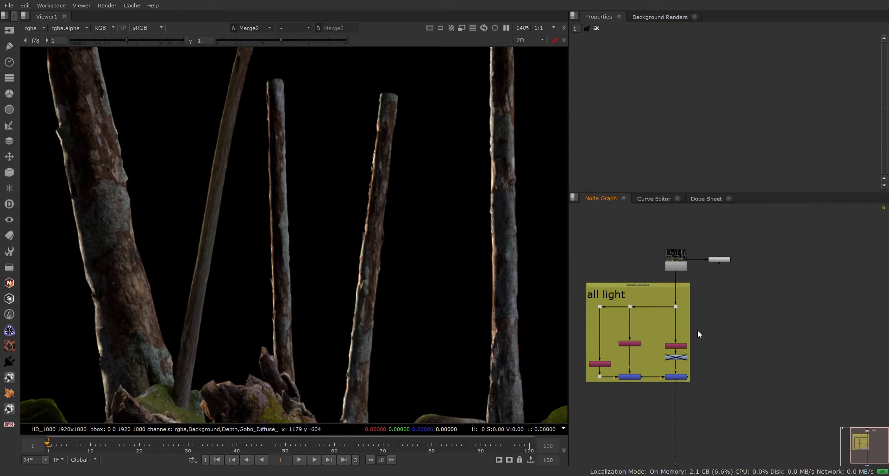
{"action": "scroll", "coordinate": [699, 331], "scroll_direction": "up", "scroll_amount": 2}
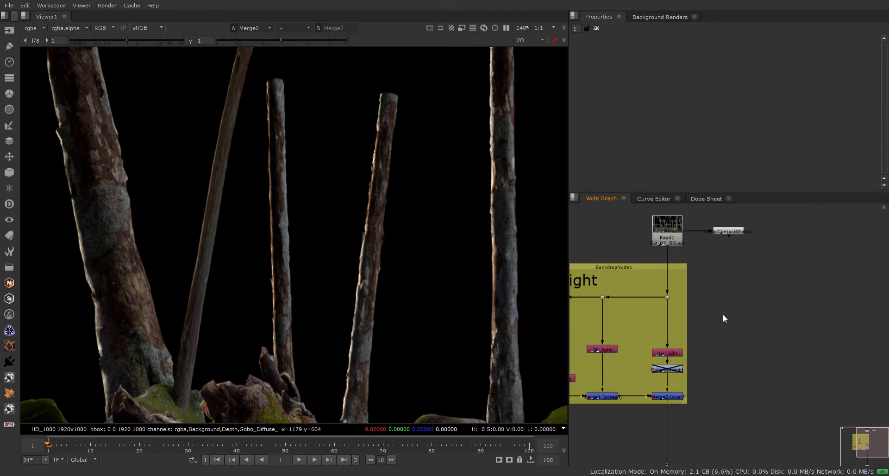
{"action": "scroll", "coordinate": [724, 315], "scroll_direction": "down", "scroll_amount": 2}
{"action": "left_click_drag", "start_coordinate": [658, 303], "coordinate": [660, 304]}
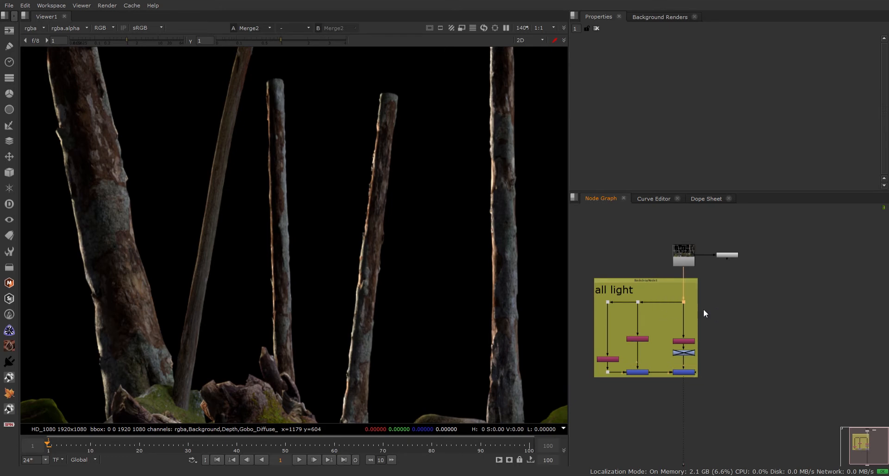
{"action": "left_click", "coordinate": [755, 314]}
Add Shuffle1 to the right of the backdrop, wired level to the Dot.
{"action": "key", "text": "h"}
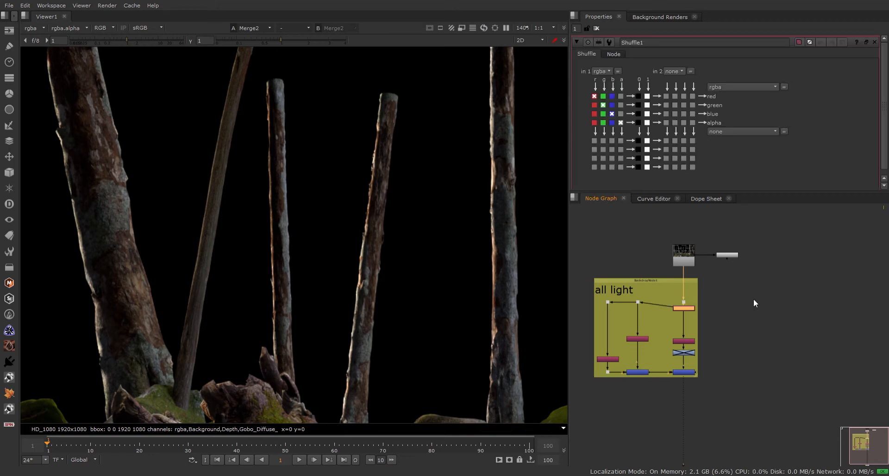
{"action": "left_click_drag", "start_coordinate": [685, 309], "coordinate": [762, 303]}
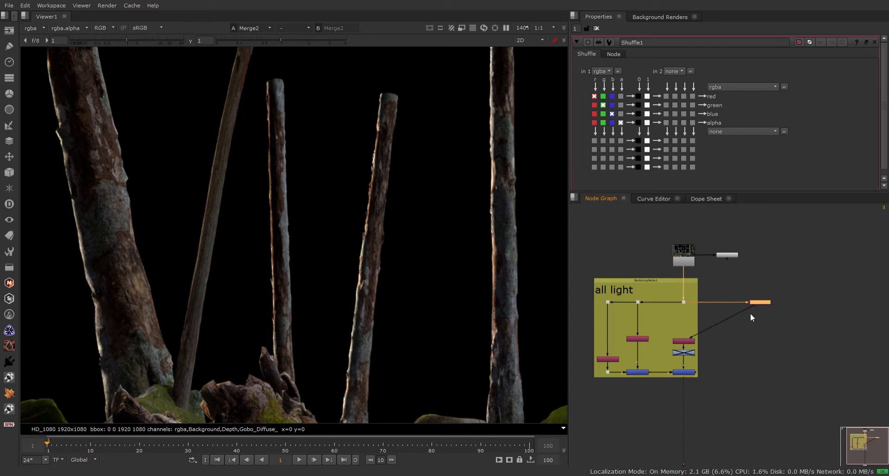
{"action": "mouse_move", "coordinate": [685, 302]}
{"action": "left_mouse_down"}
{"action": "mouse_move", "coordinate": [684, 315]}
{"action": "mouse_move", "coordinate": [685, 302]}
{"action": "left_mouse_up"}
{"action": "left_click_drag", "start_coordinate": [763, 303], "coordinate": [684, 302]}
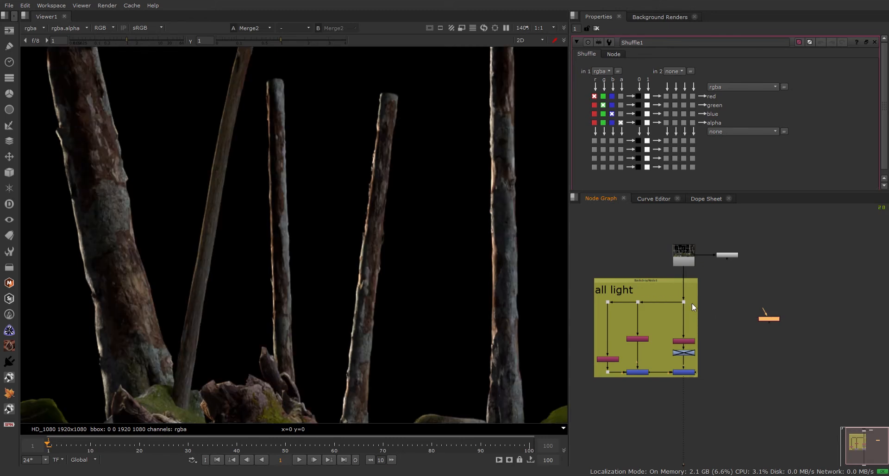
{"action": "left_click_drag", "start_coordinate": [765, 311], "coordinate": [685, 302]}
{"action": "left_click_drag", "start_coordinate": [770, 317], "coordinate": [765, 295]}
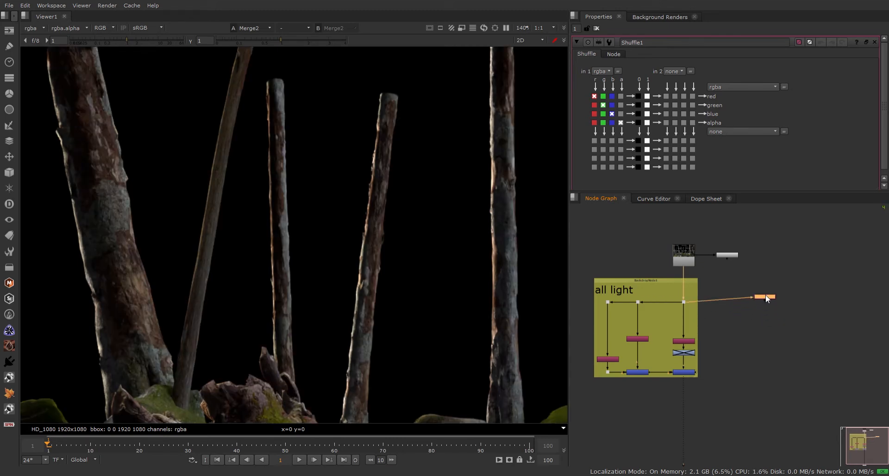
{"action": "left_click", "coordinate": [727, 255]}
{"action": "scroll", "coordinate": [736, 257], "scroll_direction": "up", "scroll_amount": 4}
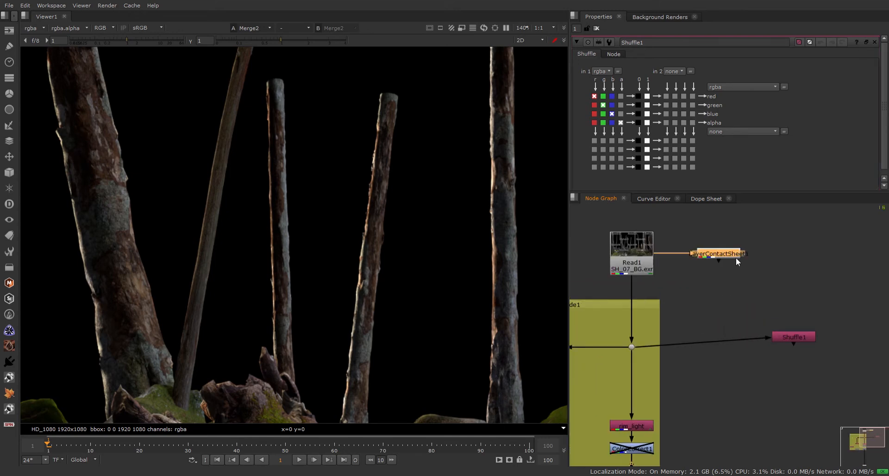
{"action": "scroll", "coordinate": [730, 254], "scroll_direction": "up", "scroll_amount": 1}
View LayerContactSheet1's grid of render passes, then move Shuffle1 closer to the backdrop.
{"action": "key", "text": "1"}
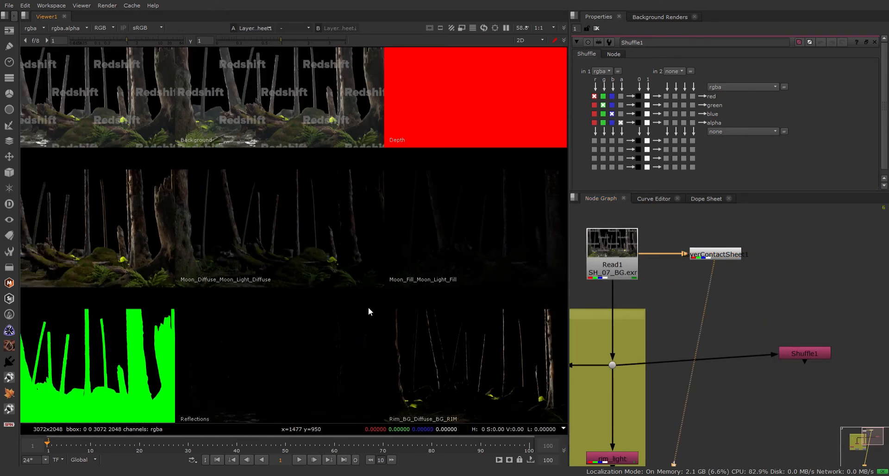
{"action": "middle_click_drag", "start_coordinate": [370, 307], "coordinate": [399, 171]}
{"action": "scroll", "coordinate": [282, 329], "scroll_direction": "down", "scroll_amount": 1}
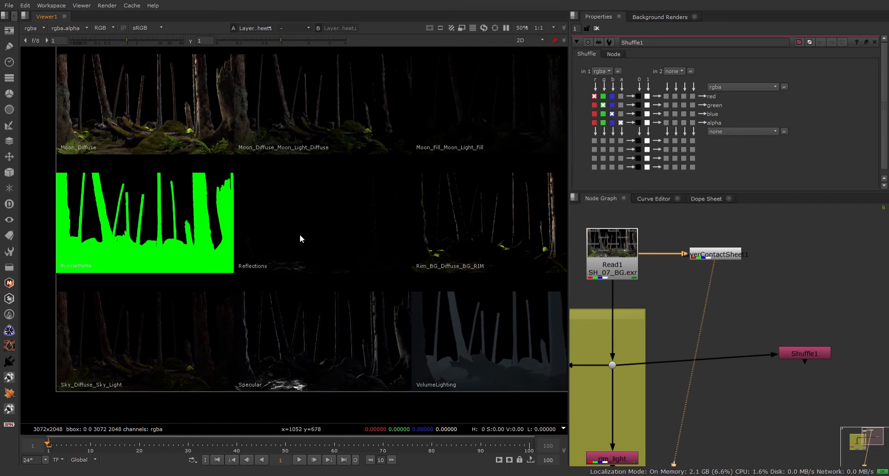
{"action": "middle_click_drag", "start_coordinate": [411, 243], "coordinate": [241, 253]}
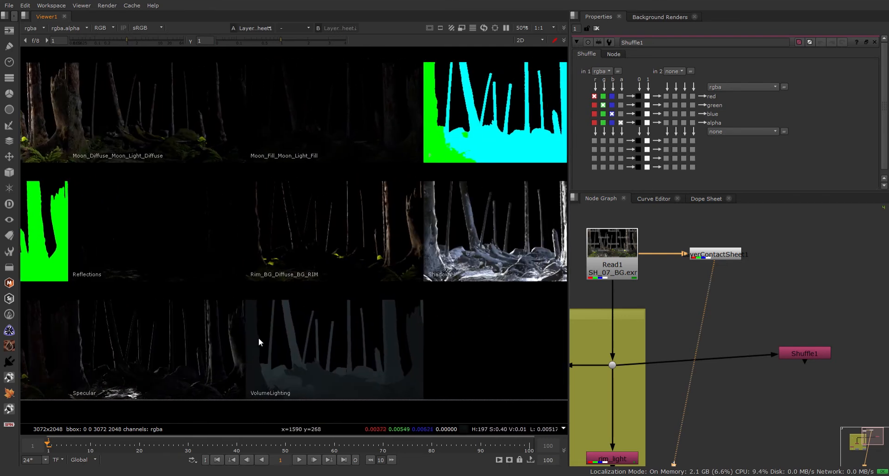
{"action": "middle_click_drag", "start_coordinate": [327, 298], "coordinate": [229, 330]}
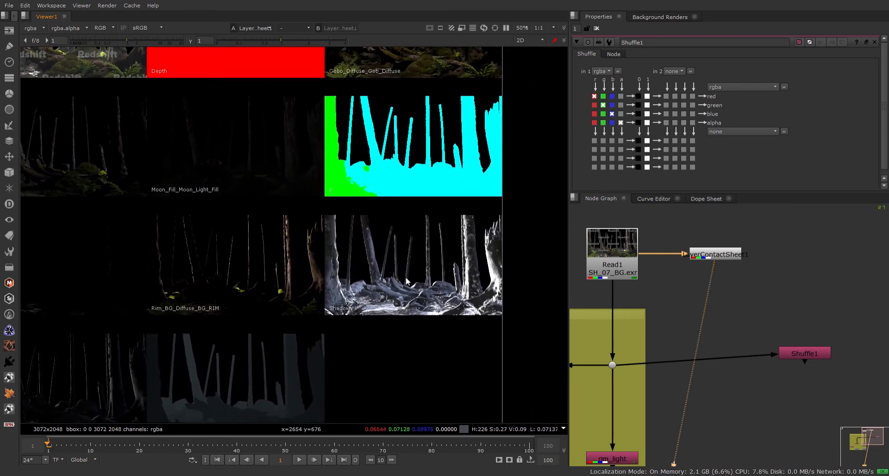
{"action": "scroll", "coordinate": [403, 272], "scroll_direction": "down", "scroll_amount": 2}
{"action": "middle_click_drag", "start_coordinate": [337, 299], "coordinate": [351, 296]}
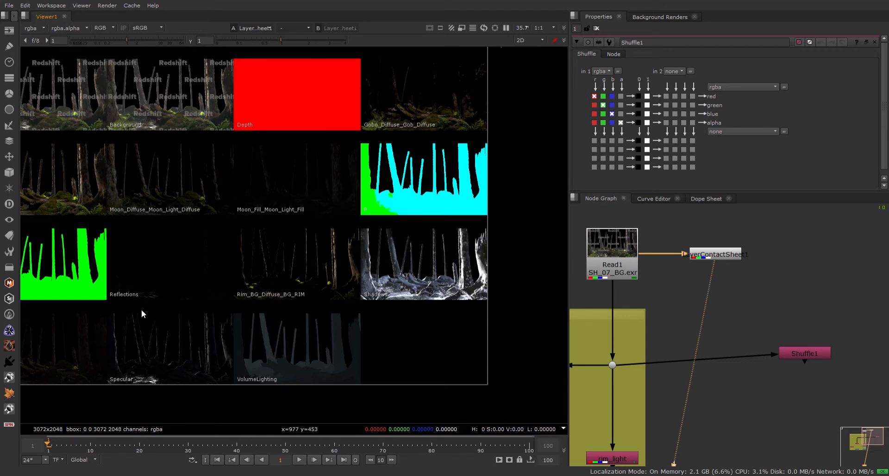
{"action": "scroll", "coordinate": [161, 316], "scroll_direction": "up", "scroll_amount": 5}
{"action": "scroll", "coordinate": [127, 290], "scroll_direction": "down", "scroll_amount": 5}
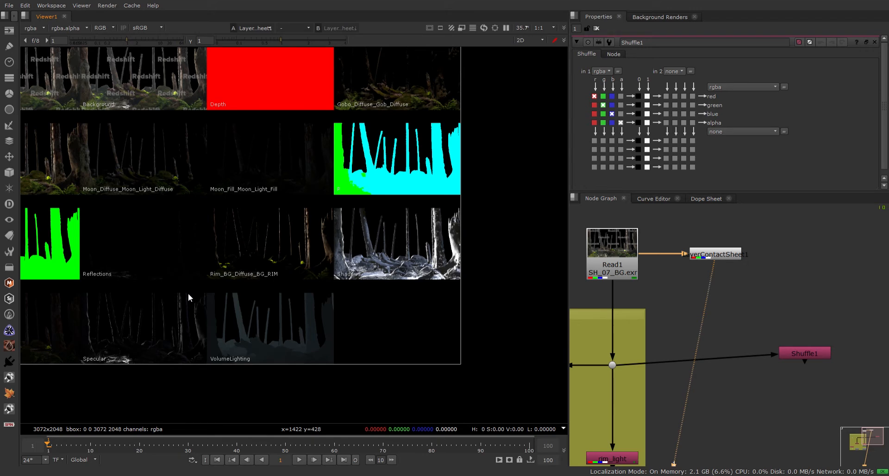
{"action": "scroll", "coordinate": [139, 257], "scroll_direction": "up", "scroll_amount": 4}
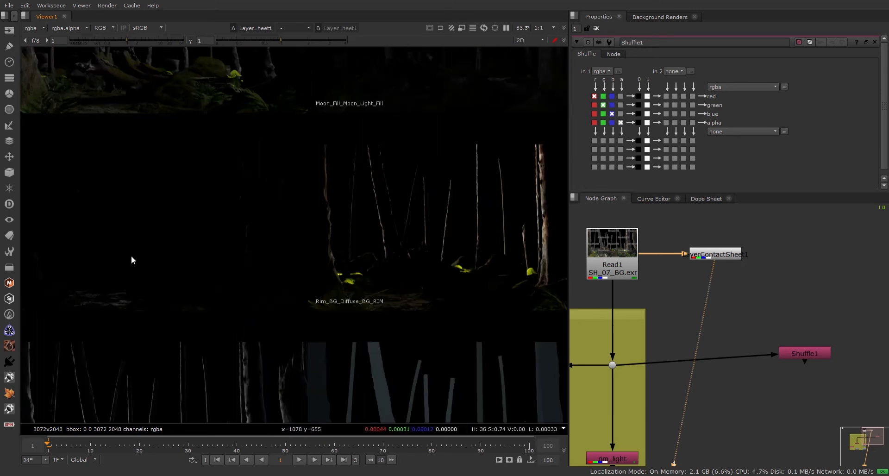
{"action": "scroll", "coordinate": [132, 256], "scroll_direction": "down", "scroll_amount": 4}
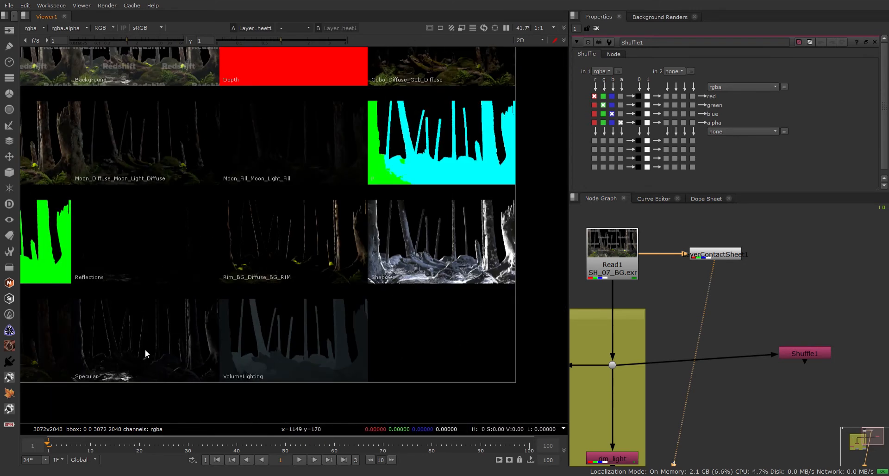
{"action": "left_click_drag", "start_coordinate": [814, 353], "coordinate": [750, 366]}
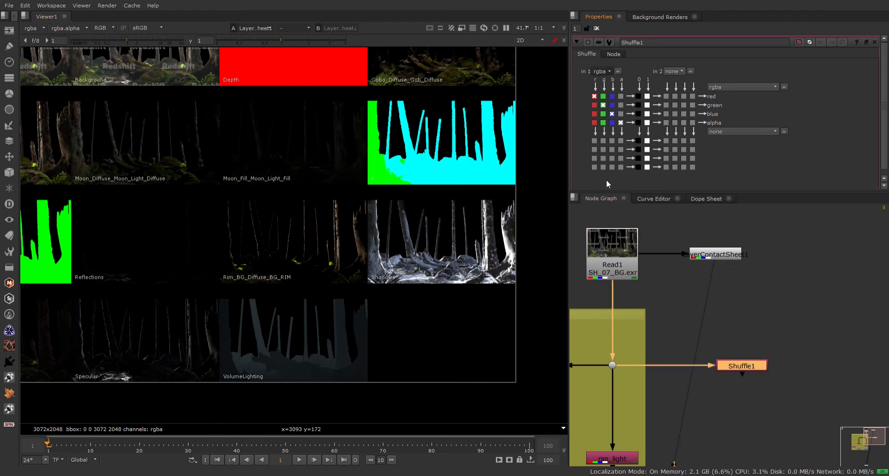
Set Shuffle1's in 1 to Reflections, close its panel and rename it refl.
{"action": "left_click", "coordinate": [617, 184]}
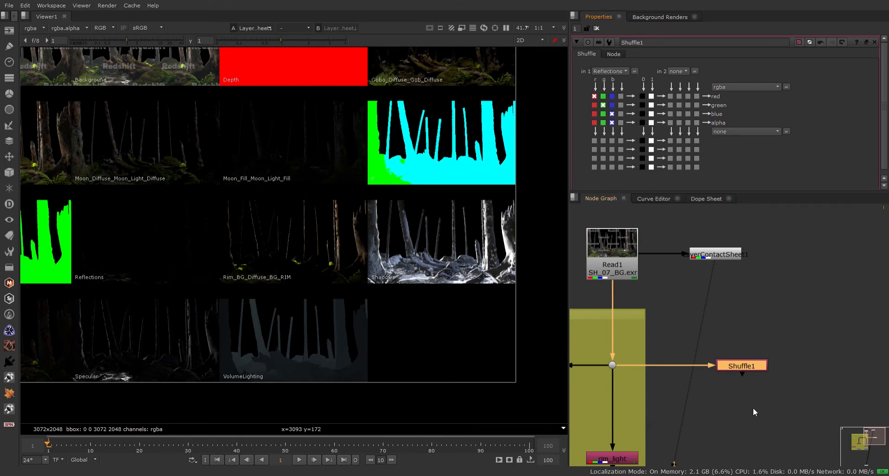
{"action": "middle_click_drag", "start_coordinate": [753, 408], "coordinate": [754, 391]}
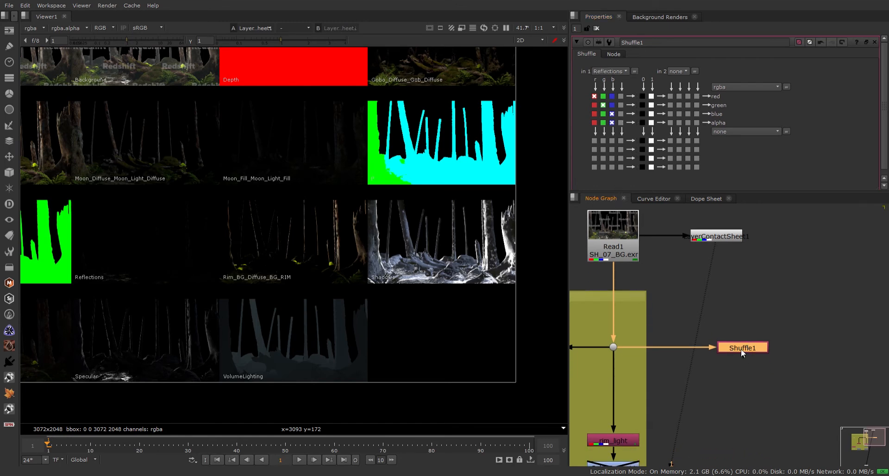
{"action": "key", "text": "ctrl"}
{"action": "key", "text": "ctrl+shift+a"}
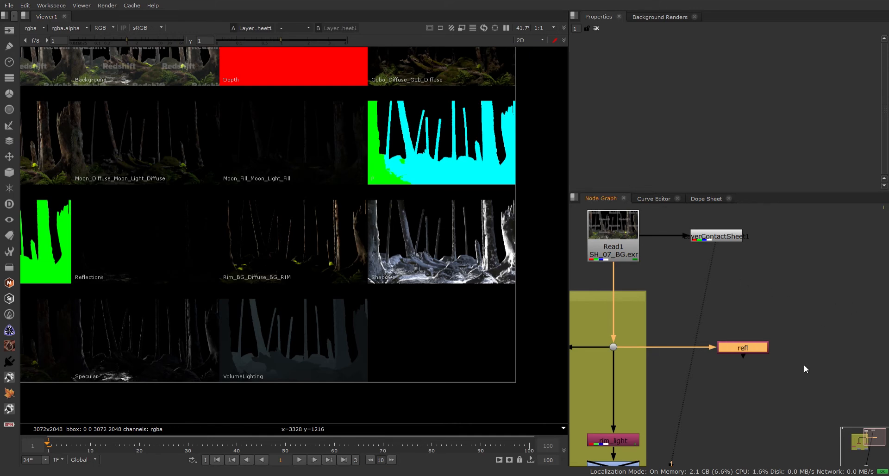
{"action": "scroll", "coordinate": [826, 340], "scroll_direction": "down", "scroll_amount": 4}
{"action": "middle_click_drag", "start_coordinate": [776, 381], "coordinate": [745, 341]}
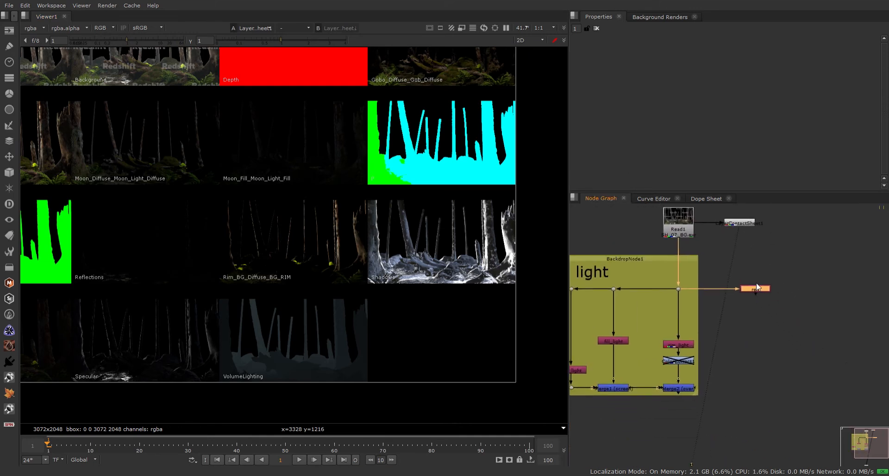
{"action": "scroll", "coordinate": [758, 288], "scroll_direction": "up", "scroll_amount": 3}
Switch Merge2's operation to screen.
{"action": "middle_click_drag", "start_coordinate": [746, 375], "coordinate": [743, 355]}
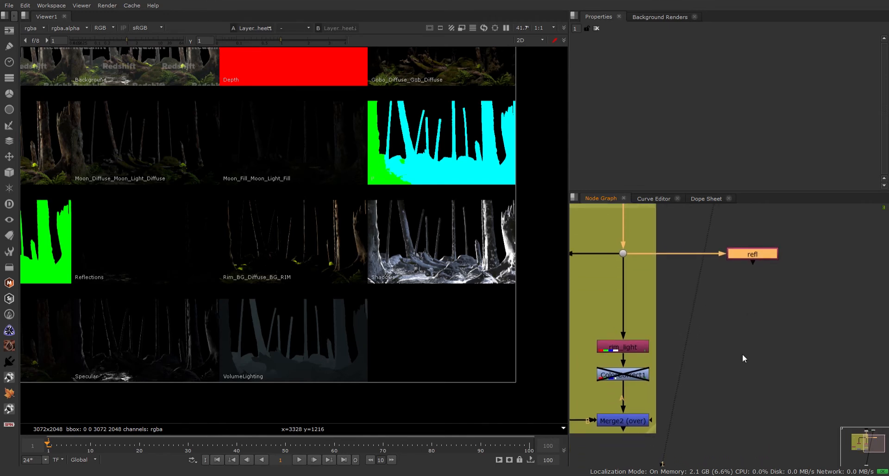
{"action": "double_click", "coordinate": [631, 421]}
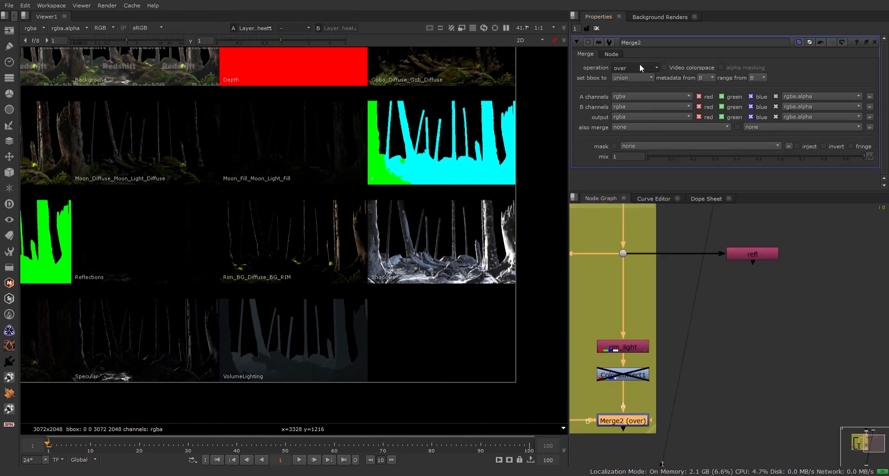
{"action": "left_click", "coordinate": [630, 218]}
{"action": "scroll", "coordinate": [677, 350], "scroll_direction": "down", "scroll_amount": 2}
{"action": "middle_click_drag", "start_coordinate": [676, 359], "coordinate": [631, 351]}
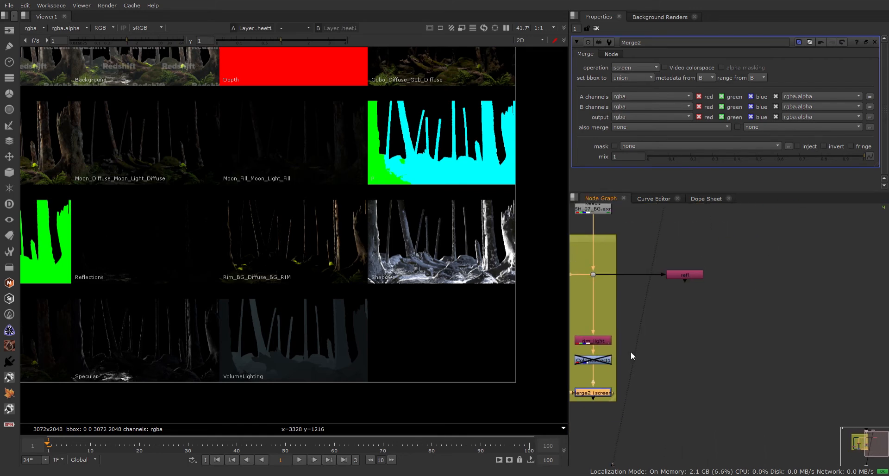
Select the refl node together with Merge2.
{"action": "double_click", "coordinate": [685, 274]}
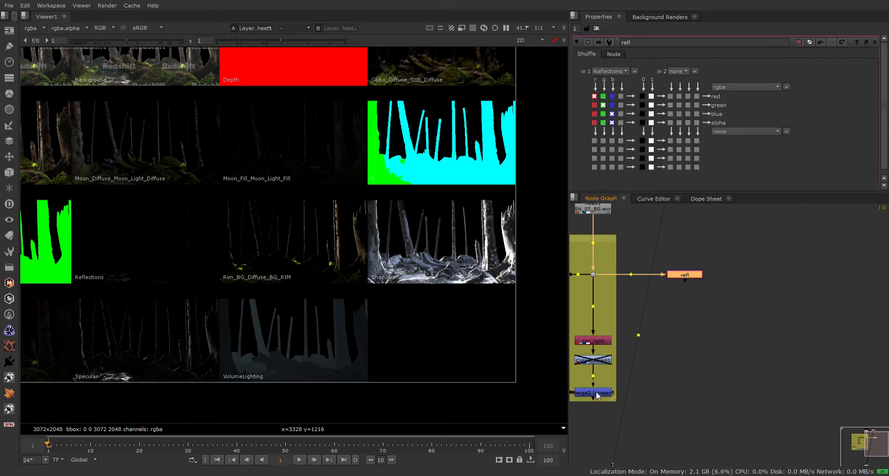
{"action": "double_click", "coordinate": [596, 391]}
{"action": "left_click", "coordinate": [696, 281]}
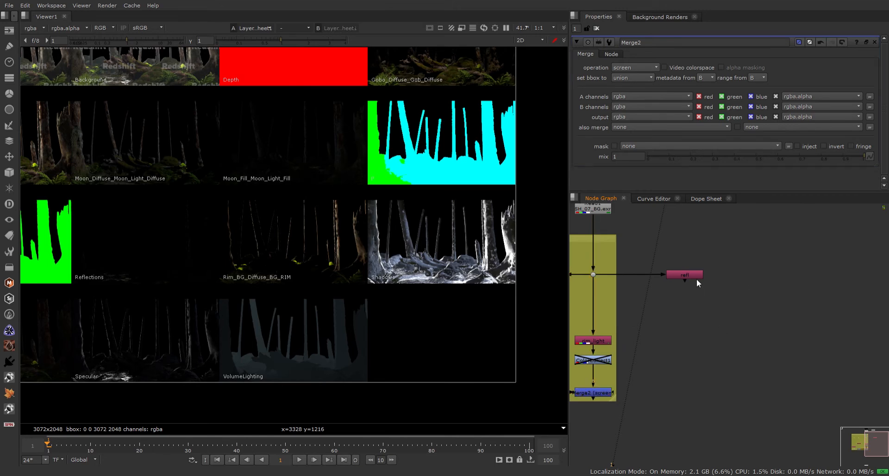
{"action": "left_click", "coordinate": [682, 274]}
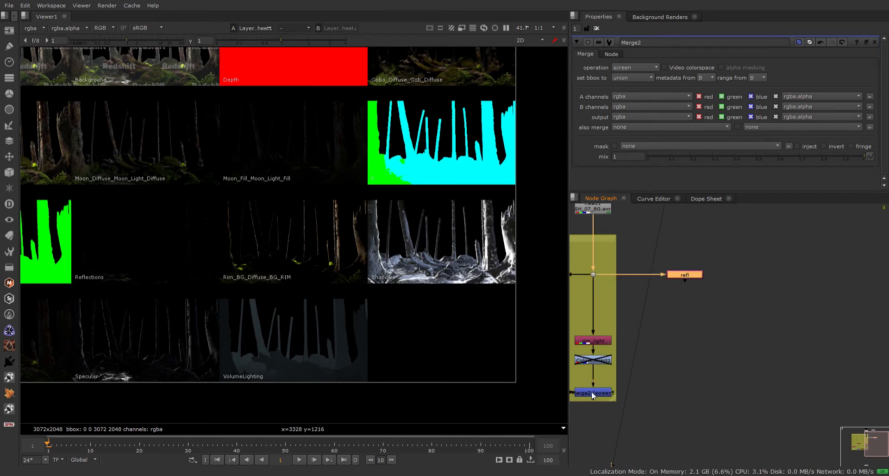
{"action": "left_click", "coordinate": [591, 391], "text": "shift"}
Join refl and Merge2 with Merge3, view it and set its operation to multiply.
{"action": "key", "text": "m"}
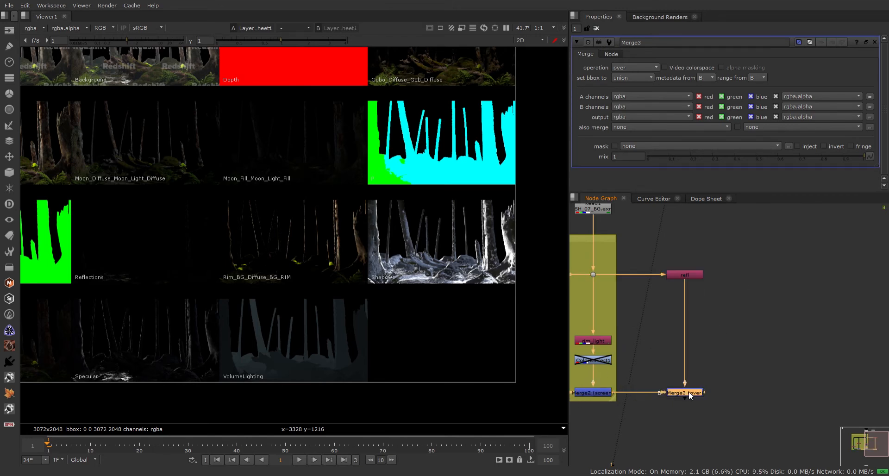
{"action": "key", "text": "1"}
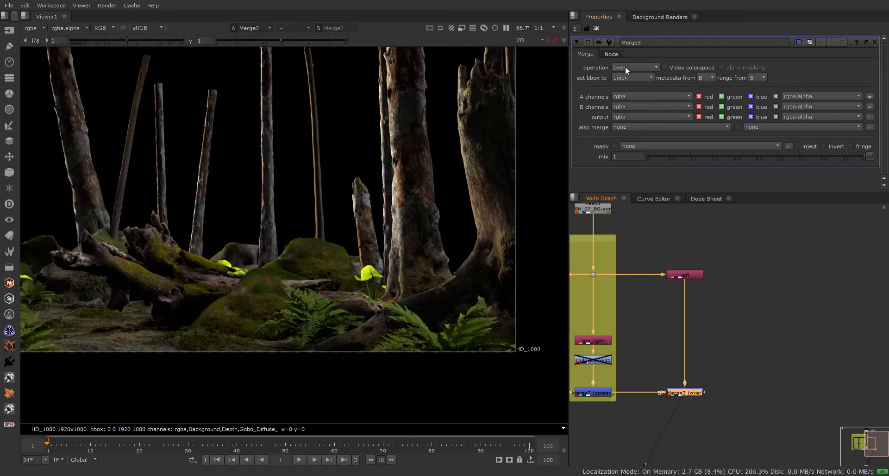
{"action": "left_click", "coordinate": [635, 171]}
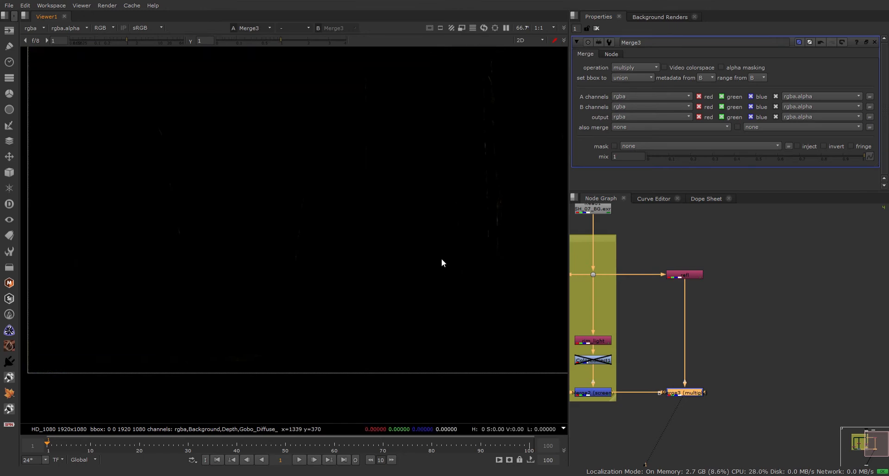
{"action": "scroll", "coordinate": [440, 260], "scroll_direction": "down", "scroll_amount": 3}
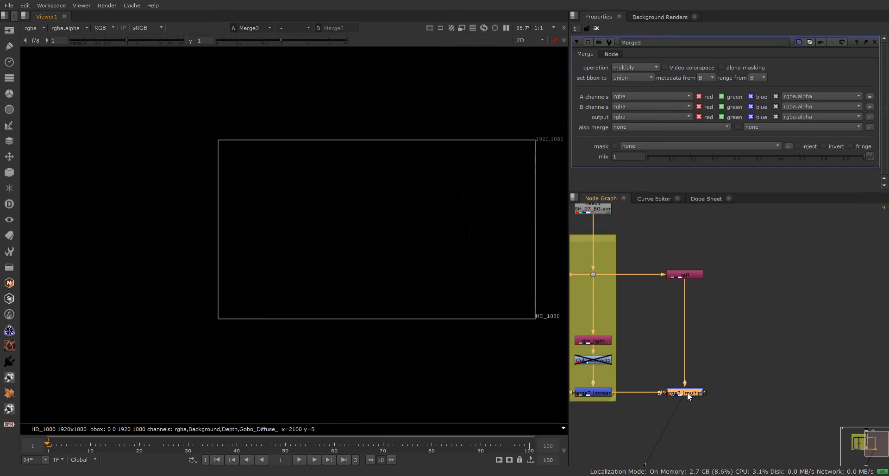
{"action": "key", "text": "d"}
{"action": "key", "text": "d"}
{"action": "key", "text": "d"}
{"action": "key", "text": "d"}
{"action": "key", "text": "d"}
{"action": "key", "text": "d"}
Lower Merge3's mix to about 0.575.
{"action": "middle_click_drag", "start_coordinate": [670, 301], "coordinate": [676, 331]}
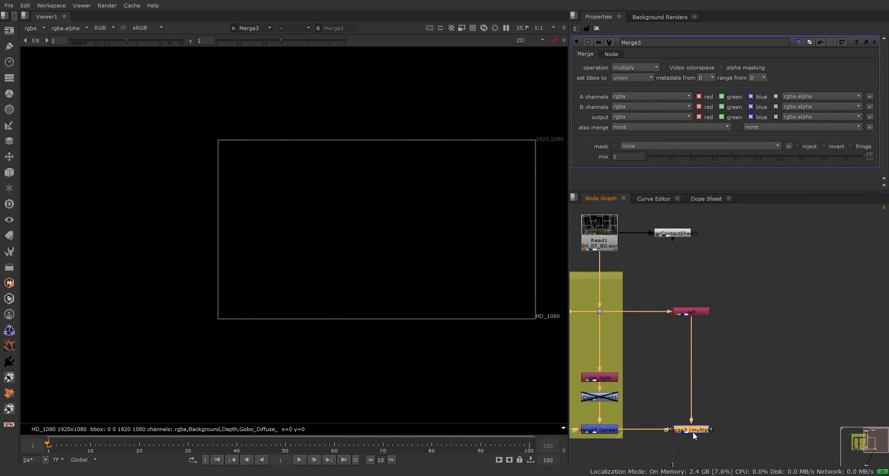
{"action": "left_click_drag", "start_coordinate": [796, 160], "coordinate": [772, 156]}
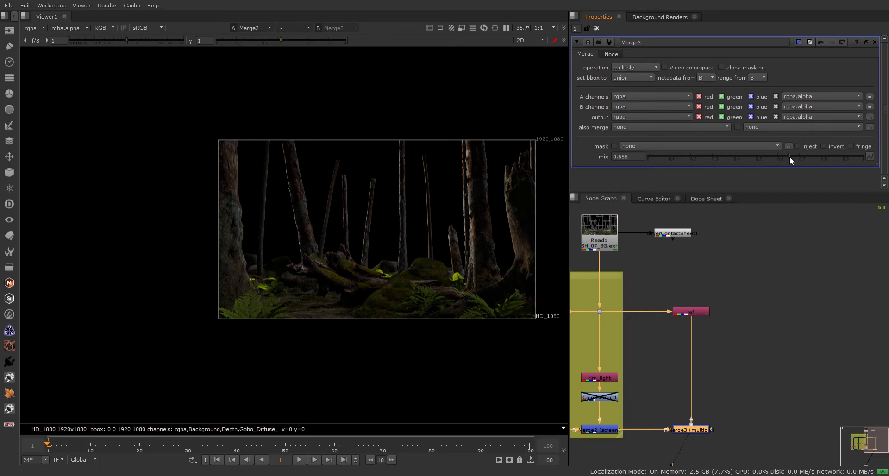
{"action": "scroll", "coordinate": [451, 219], "scroll_direction": "up", "scroll_amount": 2}
{"action": "middle_click_drag", "start_coordinate": [458, 215], "coordinate": [372, 184]}
{"action": "mouse_move", "coordinate": [788, 159]}
{"action": "left_mouse_down"}
{"action": "mouse_move", "coordinate": [746, 157]}
{"action": "mouse_move", "coordinate": [785, 157]}
{"action": "left_mouse_up"}
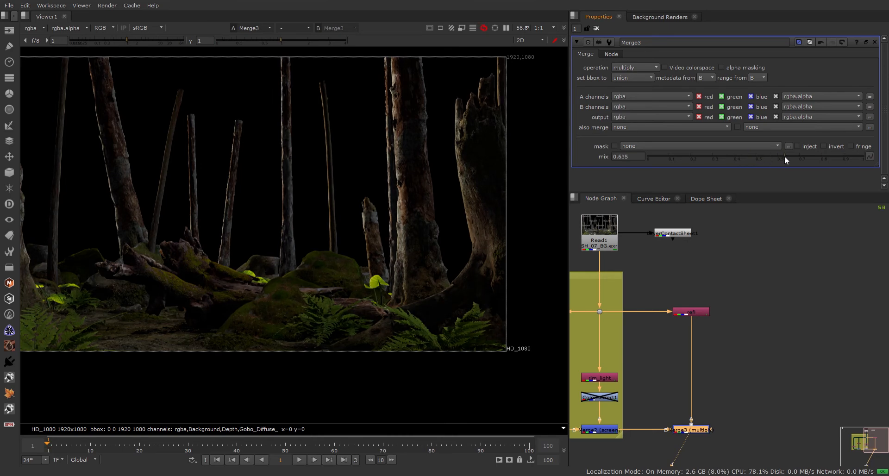
Reselect Merge3 and settle its mix at 0.61.
{"action": "middle_click_drag", "start_coordinate": [737, 315], "coordinate": [822, 300]}
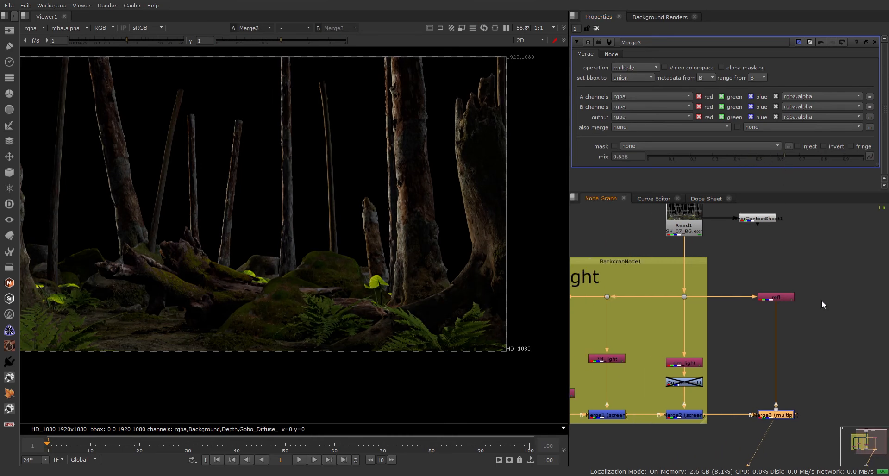
{"action": "left_click_drag", "start_coordinate": [751, 268], "coordinate": [799, 426]}
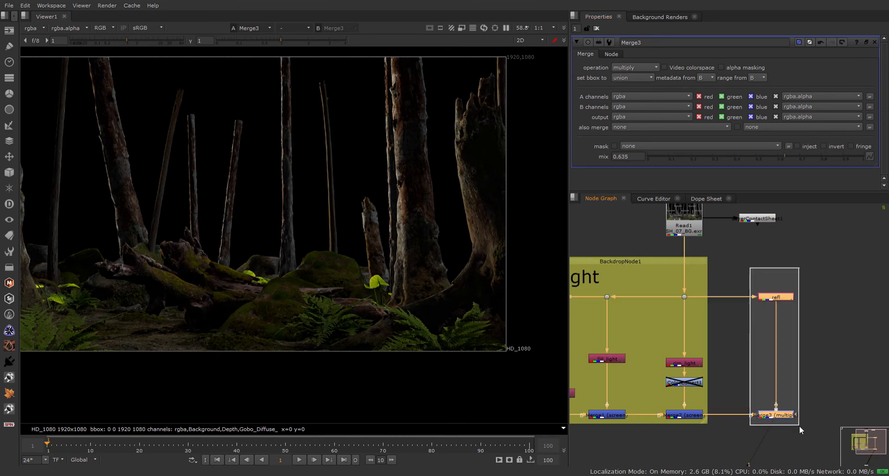
{"action": "left_click", "coordinate": [820, 368]}
{"action": "middle_click_drag", "start_coordinate": [831, 357], "coordinate": [762, 336]}
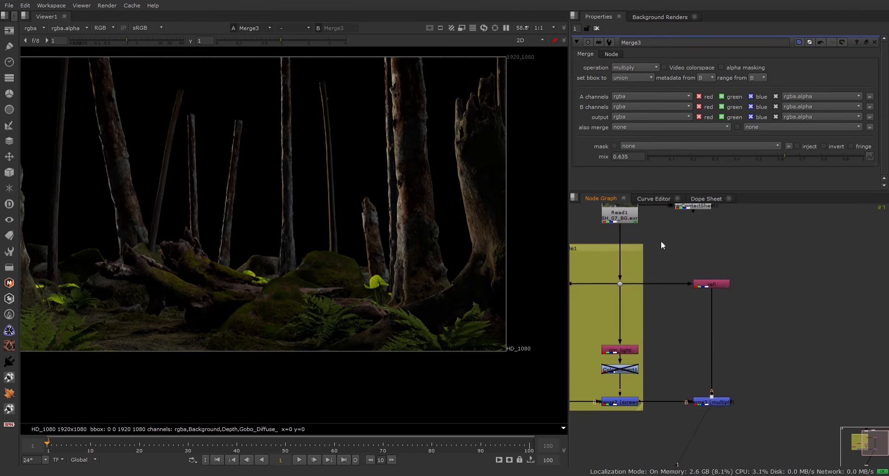
{"action": "left_click_drag", "start_coordinate": [663, 245], "coordinate": [761, 392]}
{"action": "left_click", "coordinate": [762, 392]}
{"action": "left_click_drag", "start_coordinate": [665, 244], "coordinate": [759, 448]}
{"action": "left_click", "coordinate": [776, 394]}
{"action": "left_click", "coordinate": [713, 399]}
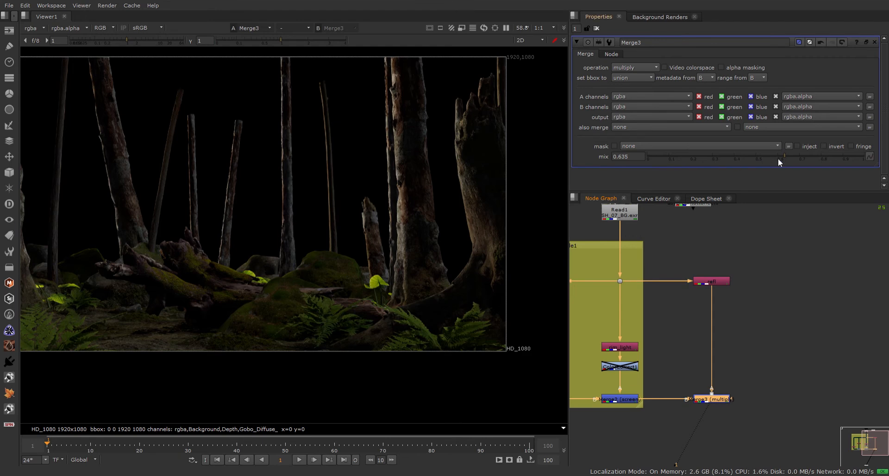
{"action": "mouse_move", "coordinate": [782, 157]}
{"action": "left_mouse_down"}
{"action": "mouse_move", "coordinate": [757, 159]}
{"action": "mouse_move", "coordinate": [794, 159]}
{"action": "mouse_move", "coordinate": [771, 154]}
{"action": "mouse_move", "coordinate": [780, 154]}
{"action": "left_mouse_up"}
{"action": "middle_click_drag", "start_coordinate": [613, 393], "coordinate": [727, 370]}
Lower Merge2's screen blend mix from 1 to 0.405.
{"action": "double_click", "coordinate": [729, 374]}
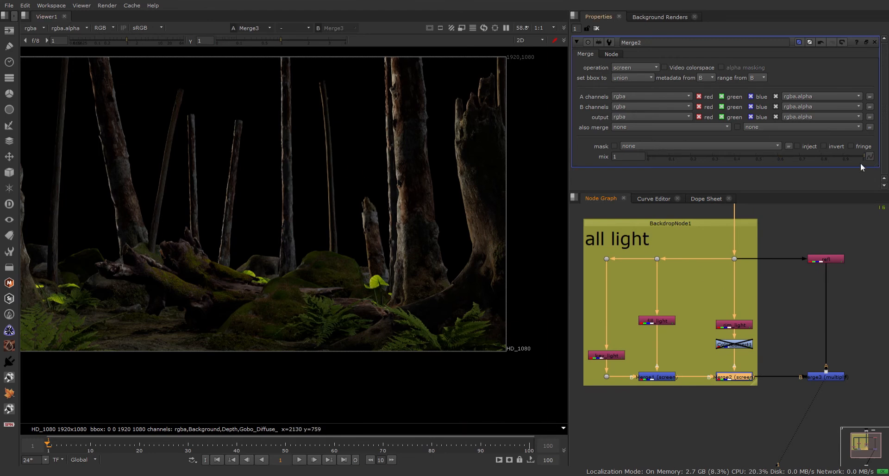
{"action": "left_click_drag", "start_coordinate": [838, 155], "coordinate": [736, 170]}
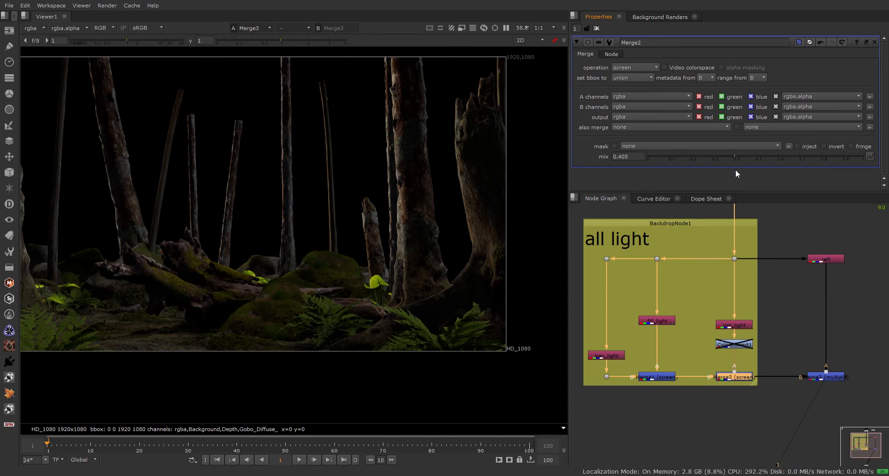
{"action": "scroll", "coordinate": [783, 303], "scroll_direction": "down", "scroll_amount": 2}
{"action": "middle_click_drag", "start_coordinate": [783, 304], "coordinate": [653, 303]}
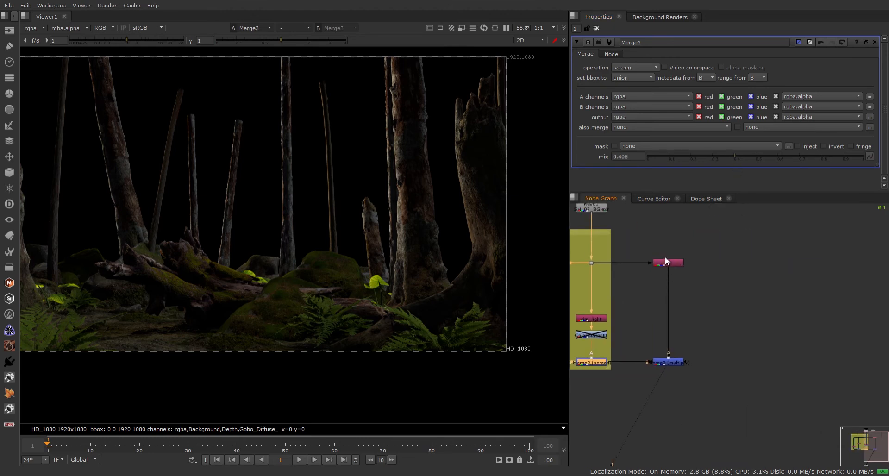
{"action": "left_click", "coordinate": [720, 302]}
{"action": "middle_click_drag", "start_coordinate": [720, 304], "coordinate": [721, 341]}
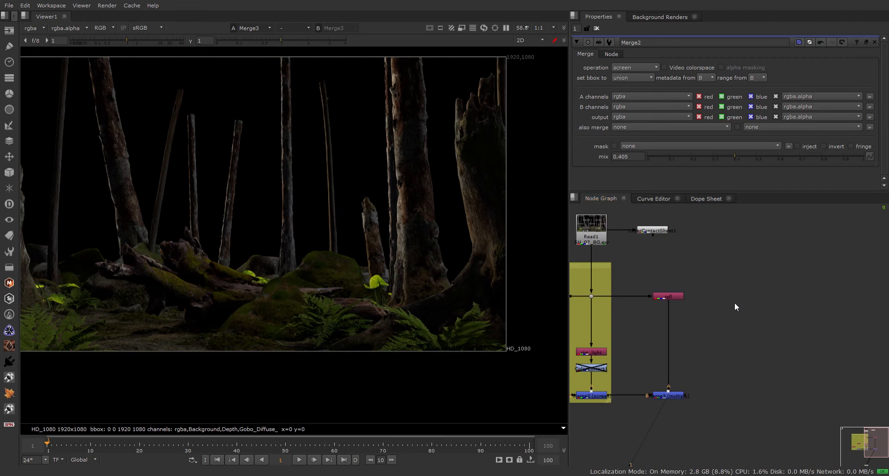
Add Shuffle1 fed from the Read1 branch dot and rewire refl through a new dot.
{"action": "key", "text": "Return"}
{"action": "left_click_drag", "start_coordinate": [730, 292], "coordinate": [591, 297]}
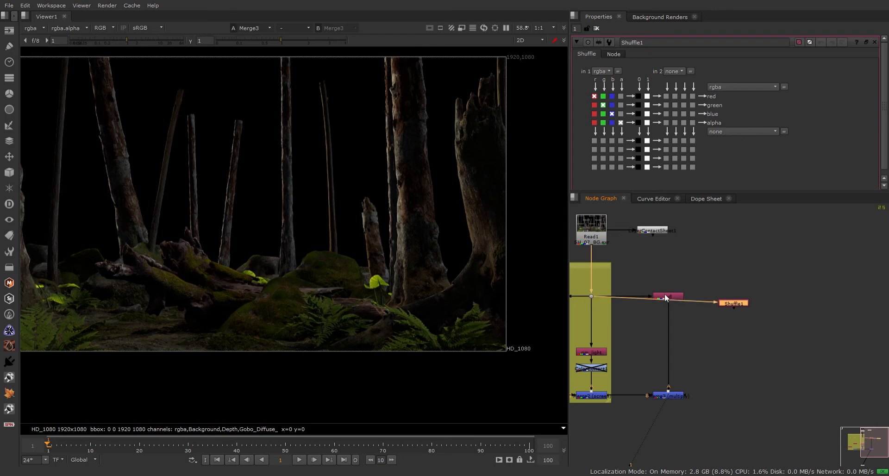
{"action": "left_click_drag", "start_coordinate": [665, 298], "coordinate": [666, 349]}
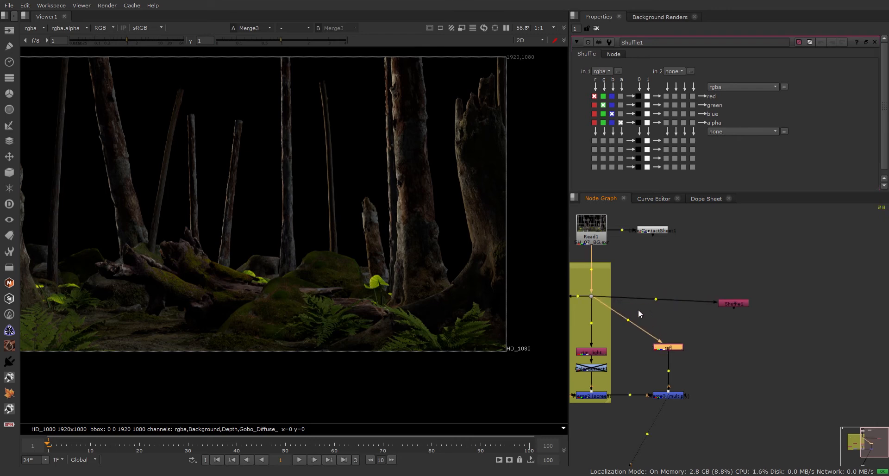
{"action": "left_click", "coordinate": [655, 300], "text": "ctrl"}
{"action": "left_click_drag", "start_coordinate": [743, 301], "coordinate": [747, 295]}
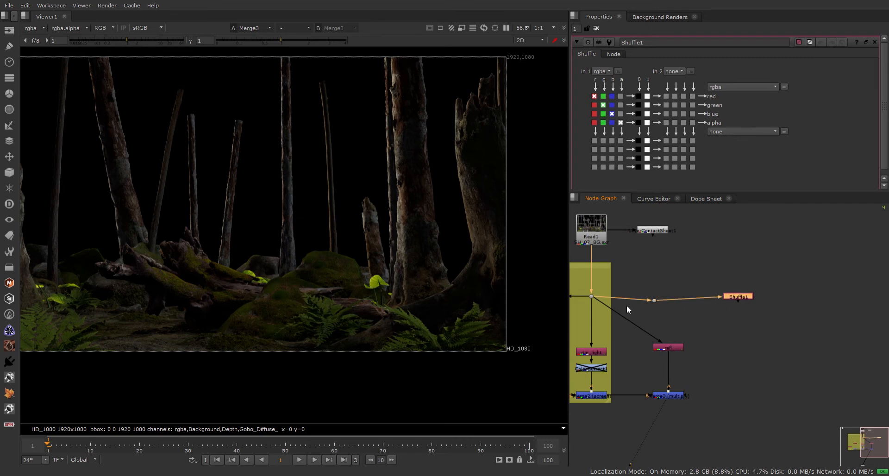
{"action": "left_click_drag", "start_coordinate": [603, 301], "coordinate": [655, 301]}
{"action": "left_click_drag", "start_coordinate": [642, 277], "coordinate": [669, 297]}
Set Shuffle1 to the Shadows layer and merge it with Merge3 into Merge4.
{"action": "left_click", "coordinate": [745, 298]}
{"action": "key", "text": "1"}
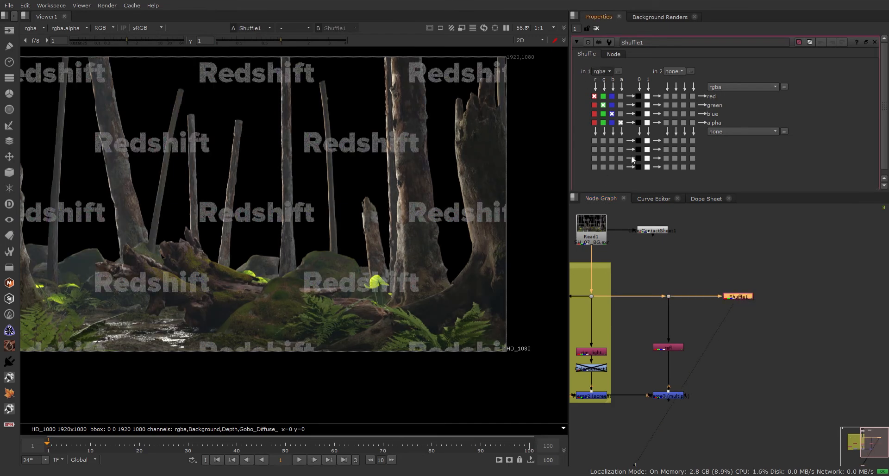
{"action": "left_click", "coordinate": [620, 201]}
{"action": "left_click", "coordinate": [742, 344]}
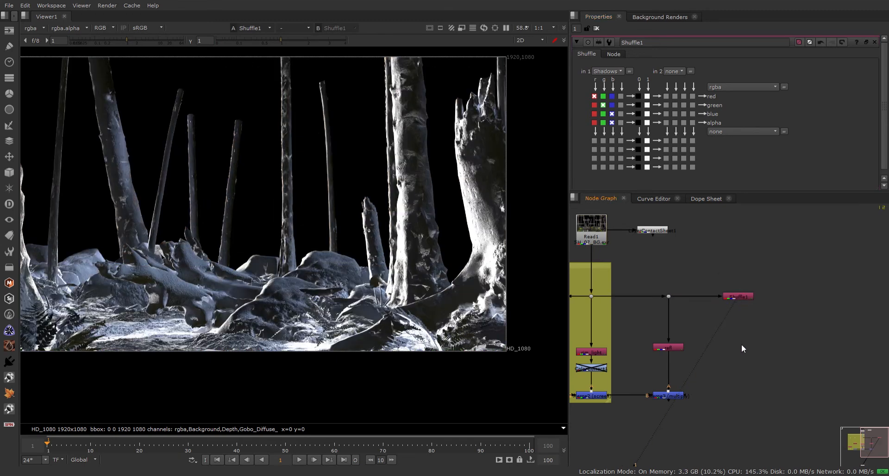
{"action": "left_click", "coordinate": [669, 397]}
{"action": "left_click", "coordinate": [747, 298], "text": "shift"}
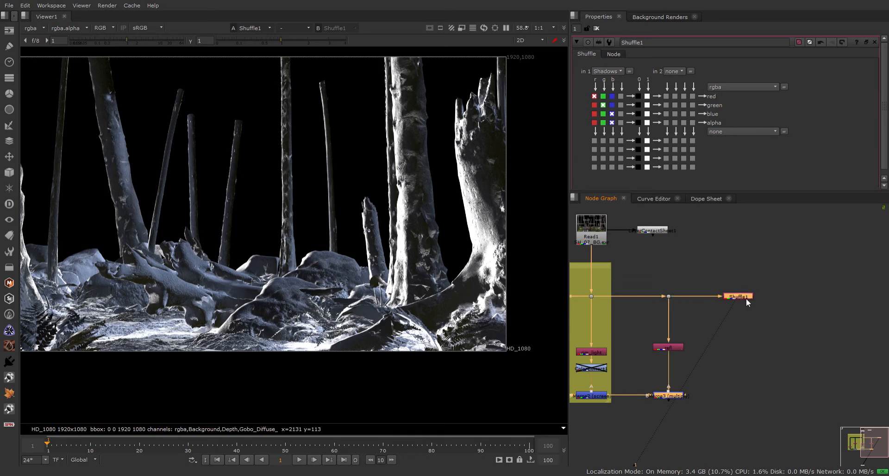
{"action": "key", "text": "m"}
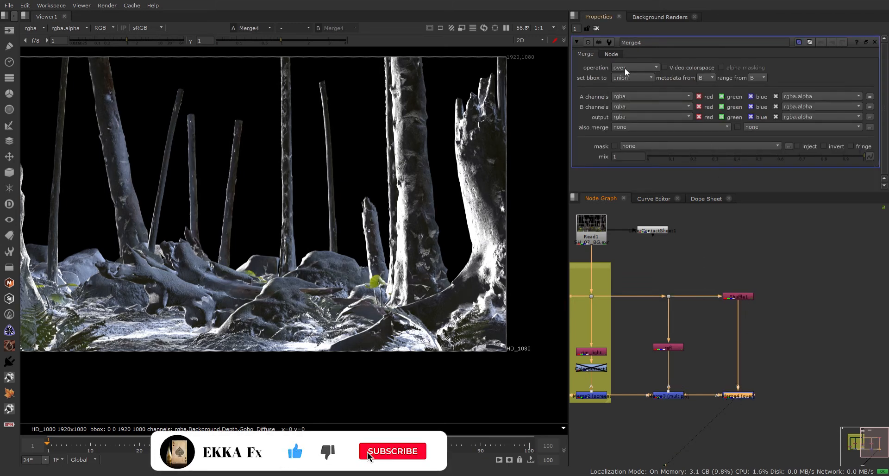
Set Merge4 to multiply, compare it on and off, and lower its mix to 0.365.
{"action": "left_click", "coordinate": [633, 175]}
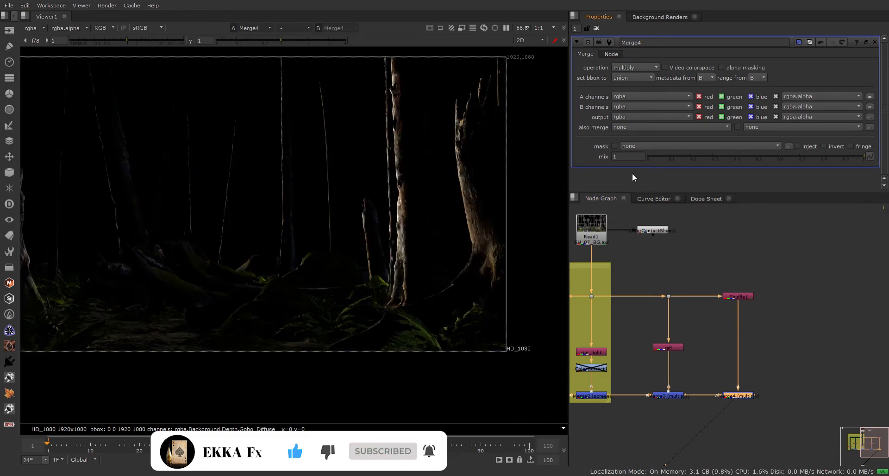
{"action": "left_click", "coordinate": [737, 398]}
{"action": "key", "text": "d"}
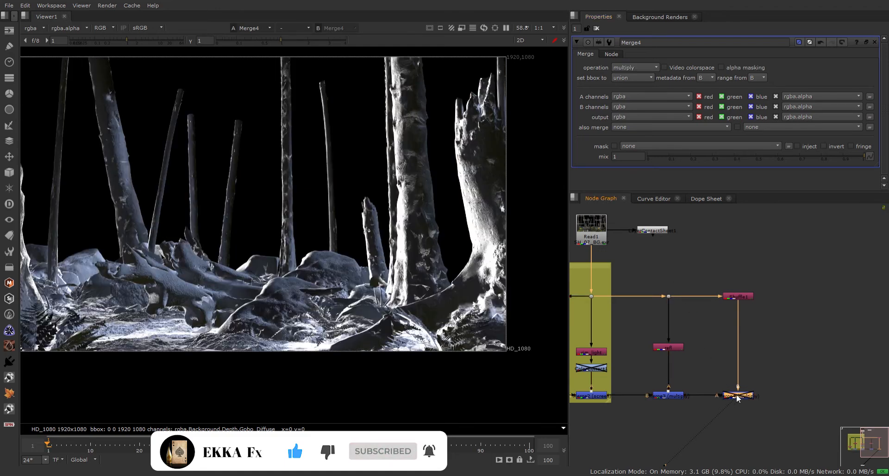
{"action": "key", "text": "d"}
{"action": "key", "text": "d"}
{"action": "key", "text": "d"}
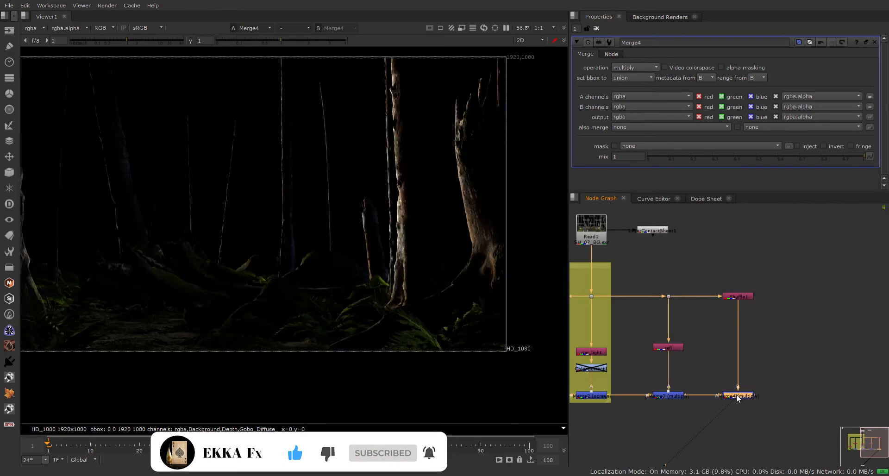
{"action": "key", "text": "d"}
{"action": "key", "text": "d"}
{"action": "key", "text": "d"}
{"action": "key", "text": "d"}
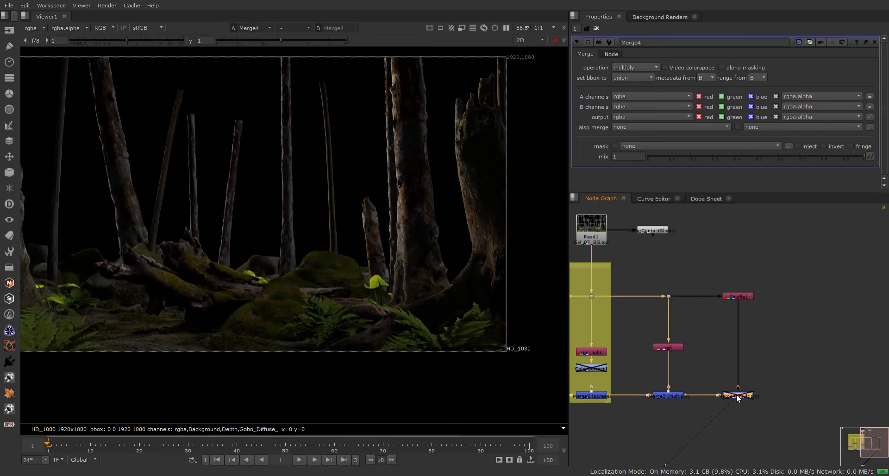
{"action": "key", "text": "d"}
{"action": "key", "text": "d"}
{"action": "key", "text": "d"}
{"action": "key", "text": "d"}
{"action": "key", "text": "d"}
{"action": "key", "text": "d"}
{"action": "key", "text": "d"}
{"action": "key", "text": "d"}
{"action": "key", "text": "d"}
{"action": "key", "text": "d"}
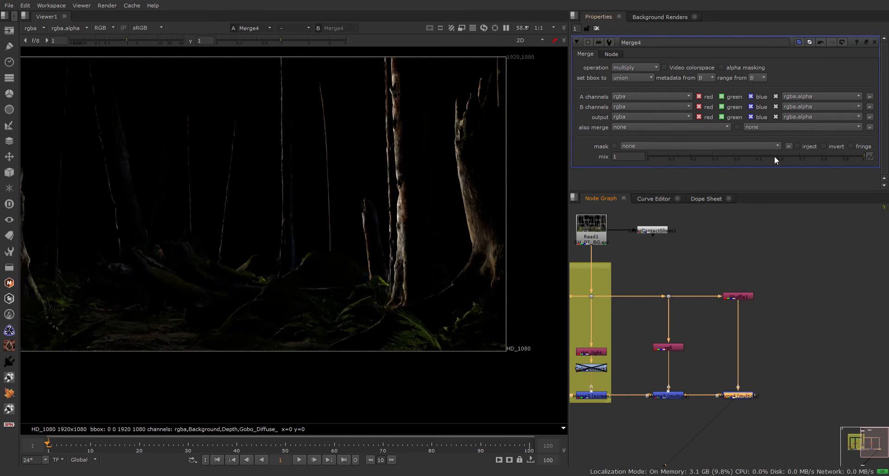
{"action": "left_click_drag", "start_coordinate": [775, 157], "coordinate": [726, 159]}
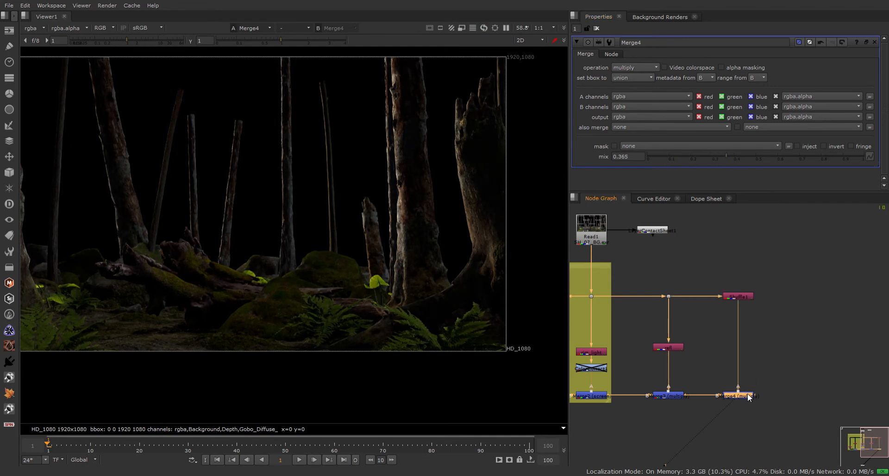
{"action": "left_click", "coordinate": [761, 374]}
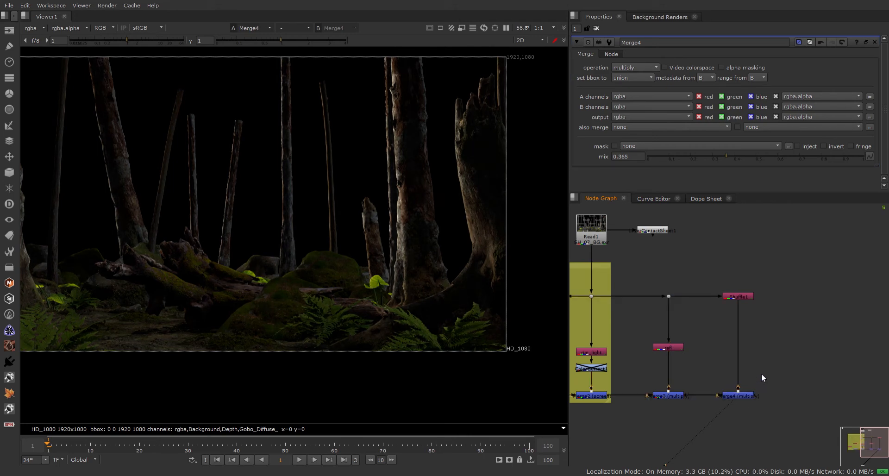
Move Shuffle1 down below a new Dot and line Merge4 up directly beneath it.
{"action": "left_click", "coordinate": [738, 393]}
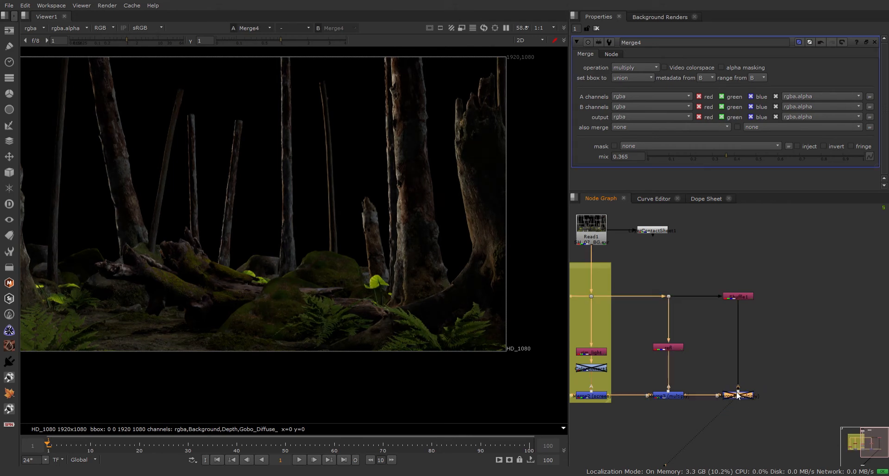
{"action": "left_click", "coordinate": [771, 361]}
{"action": "left_click", "coordinate": [743, 297]}
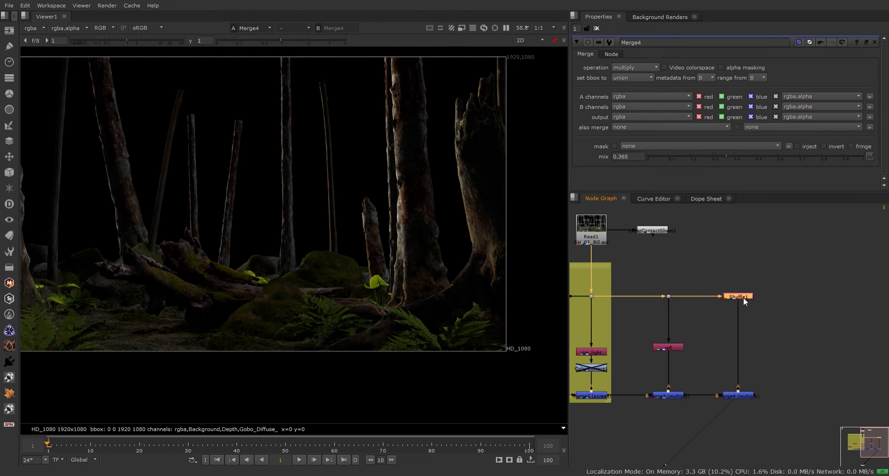
{"action": "left_click_drag", "start_coordinate": [743, 298], "coordinate": [738, 352]}
{"action": "left_click_drag", "start_coordinate": [697, 322], "coordinate": [734, 297], "text": "ctrl"}
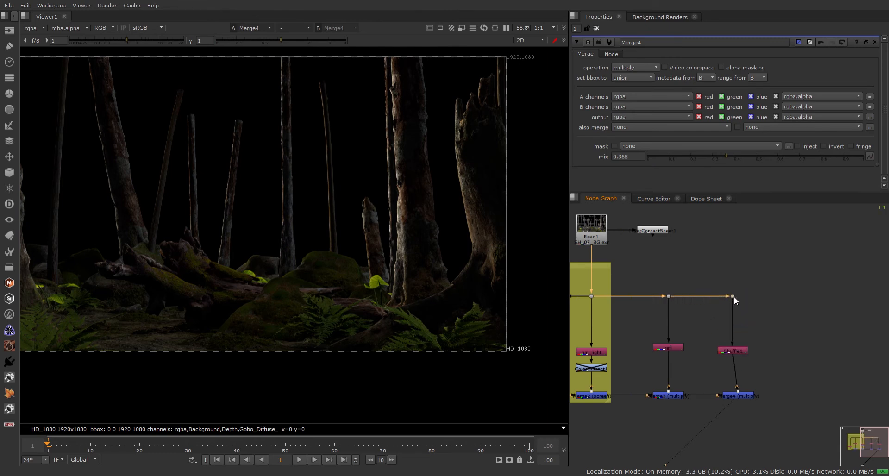
{"action": "left_click_drag", "start_coordinate": [743, 394], "coordinate": [738, 395]}
Insert ColorCorrect2 under Shuffle1 and delete the trial Grade1 node.
{"action": "left_click", "coordinate": [740, 351]}
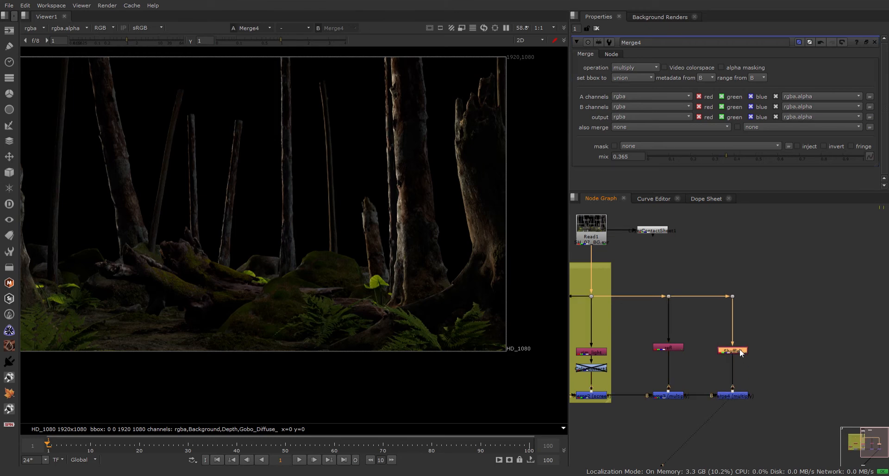
{"action": "key", "text": "c"}
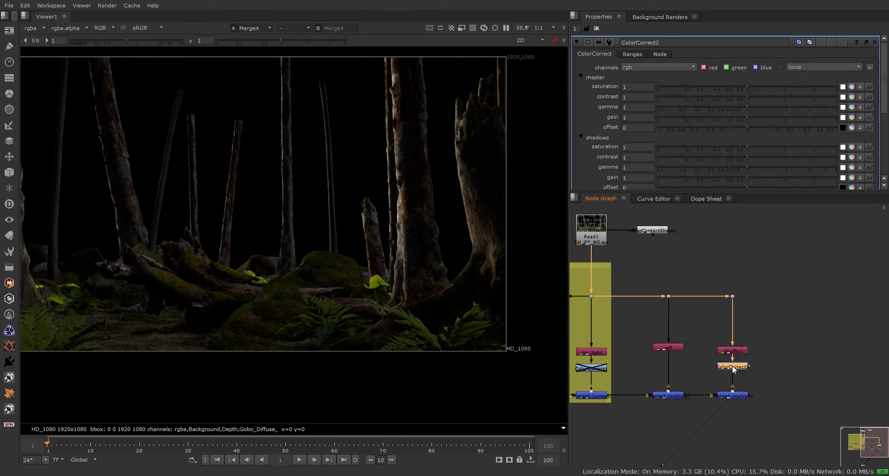
{"action": "key", "text": "g"}
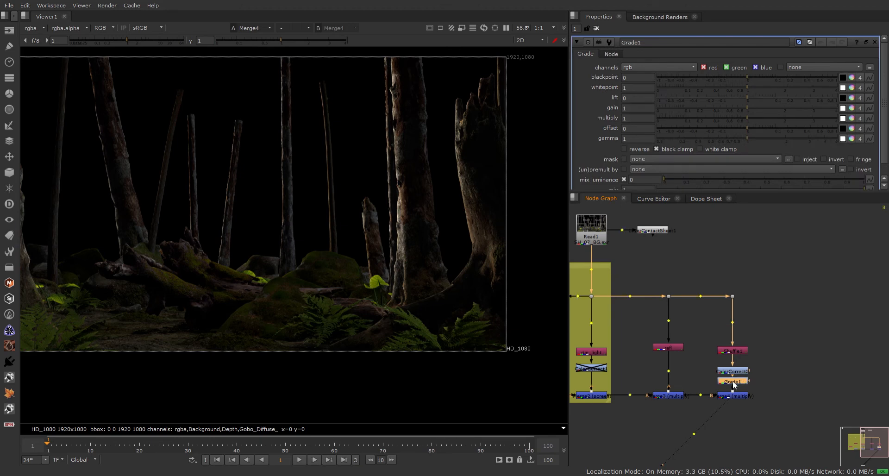
{"action": "left_click_drag", "start_coordinate": [733, 380], "coordinate": [758, 377]}
{"action": "key", "text": "Delete"}
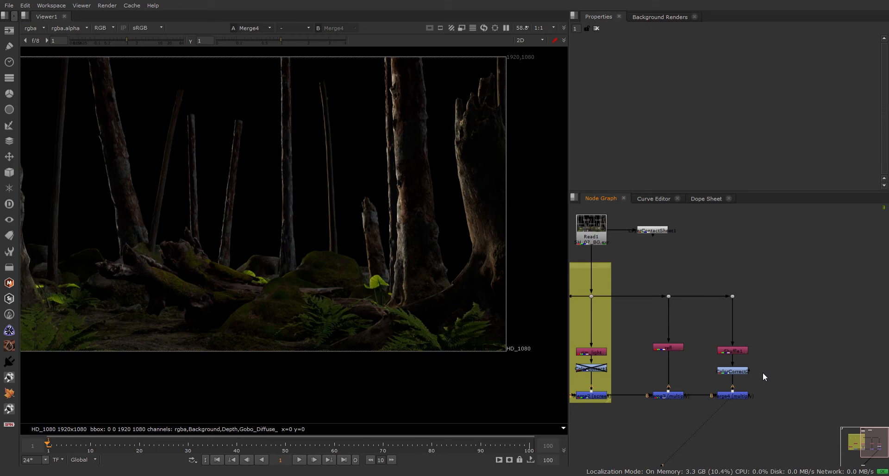
{"action": "scroll", "coordinate": [763, 372], "scroll_direction": "down", "scroll_amount": 4}
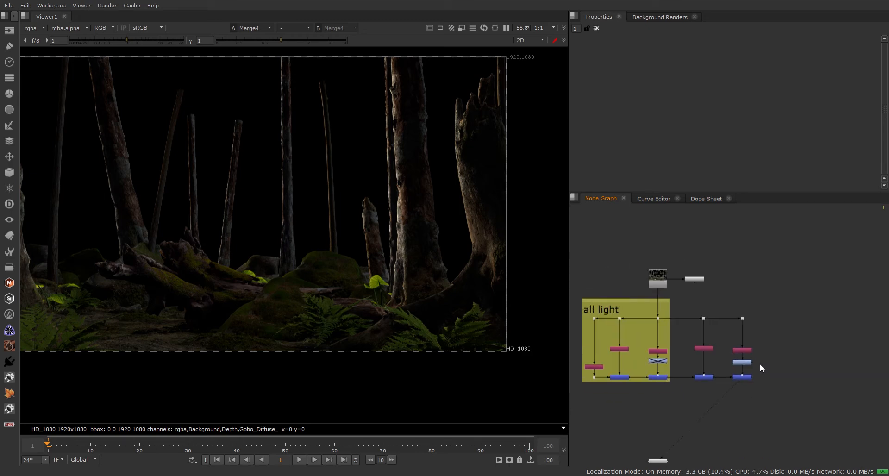
Wrap refl, Shuffle1, ColorCorrect2, Merge3 and Merge4 in a new backdrop, BackdropNode2.
{"action": "scroll", "coordinate": [690, 337], "scroll_direction": "up", "scroll_amount": 2}
{"action": "scroll", "coordinate": [599, 310], "scroll_direction": "down", "scroll_amount": 2}
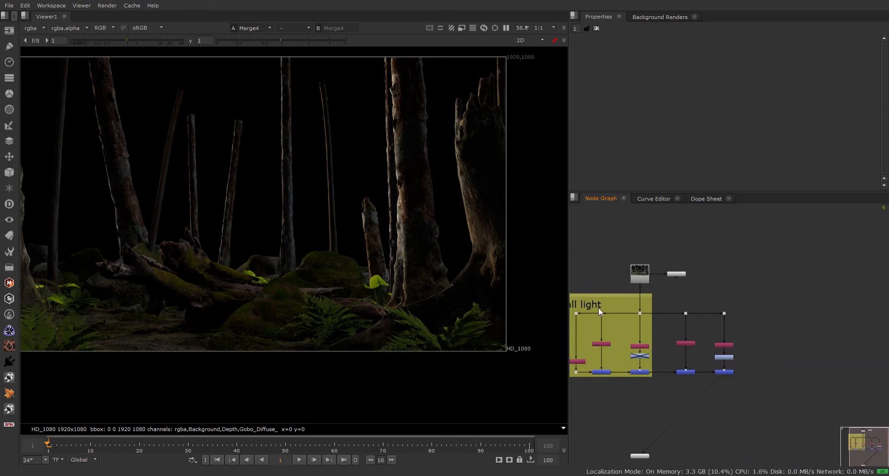
{"action": "scroll", "coordinate": [639, 317], "scroll_direction": "up", "scroll_amount": 1}
{"action": "scroll", "coordinate": [676, 322], "scroll_direction": "up", "scroll_amount": 3}
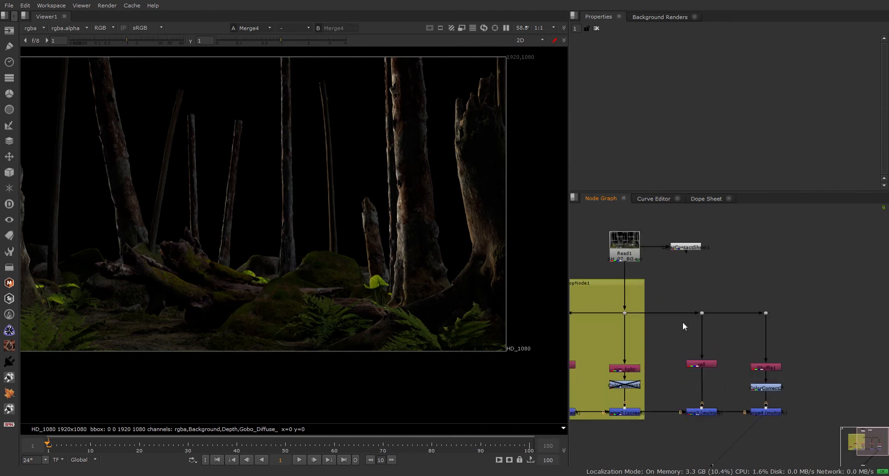
{"action": "middle_click_drag", "start_coordinate": [705, 343], "coordinate": [689, 310]}
{"action": "left_click_drag", "start_coordinate": [646, 247], "coordinate": [824, 436]}
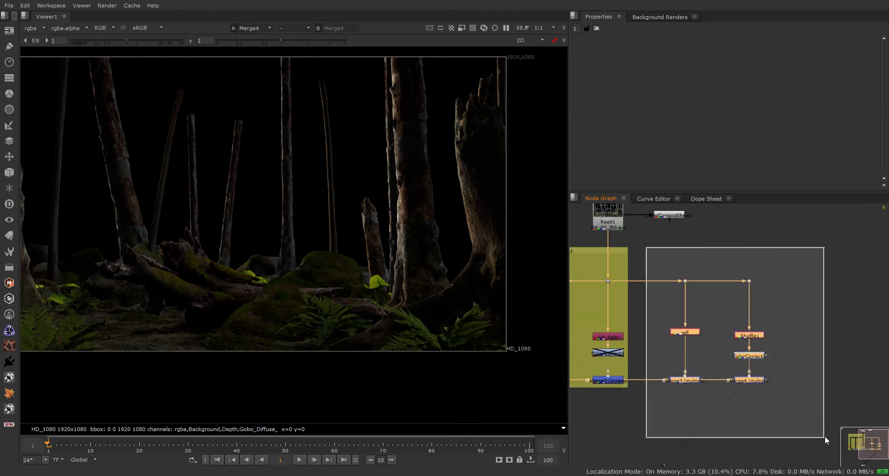
{"action": "left_click", "coordinate": [816, 384]}
{"action": "left_click_drag", "start_coordinate": [653, 253], "coordinate": [789, 417]}
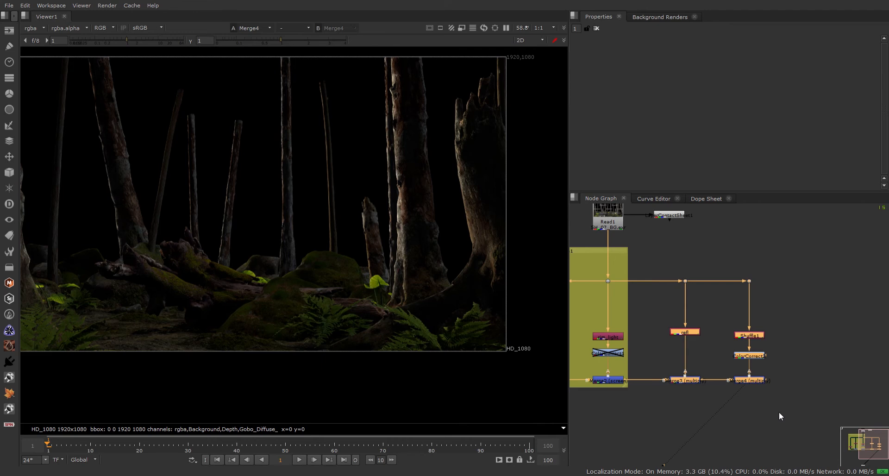
{"action": "key", "text": "Return"}
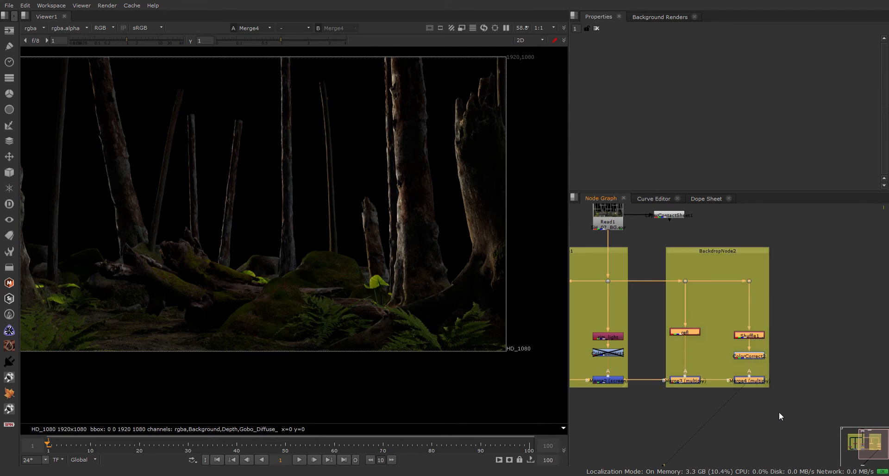
{"action": "left_click", "coordinate": [707, 250]}
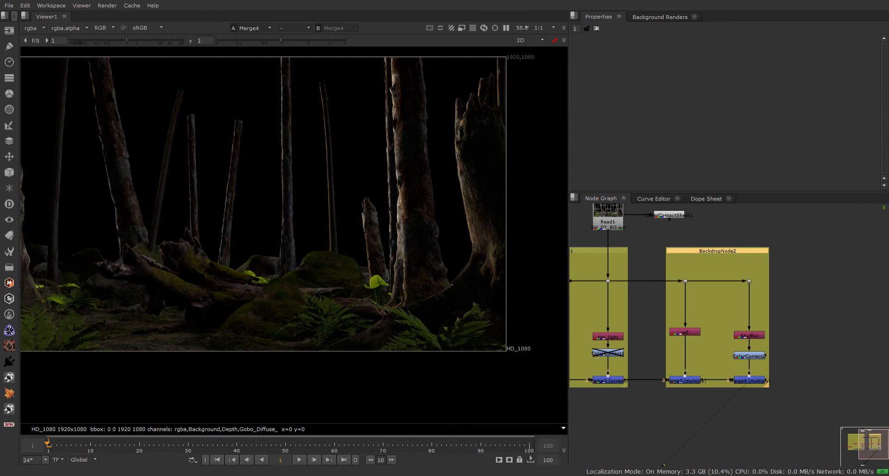
Label the second backdrop 'Shadow' and frame all nodes in the graph.
{"action": "type", "text": "da"}
{"action": "key", "text": "BackSpace"}
{"action": "key", "text": "BackSpace"}
{"action": "type", "text": "Shadow"}
{"action": "scroll", "coordinate": [727, 340], "scroll_direction": "up", "scroll_amount": 3}
{"action": "double_click", "coordinate": [772, 326]}
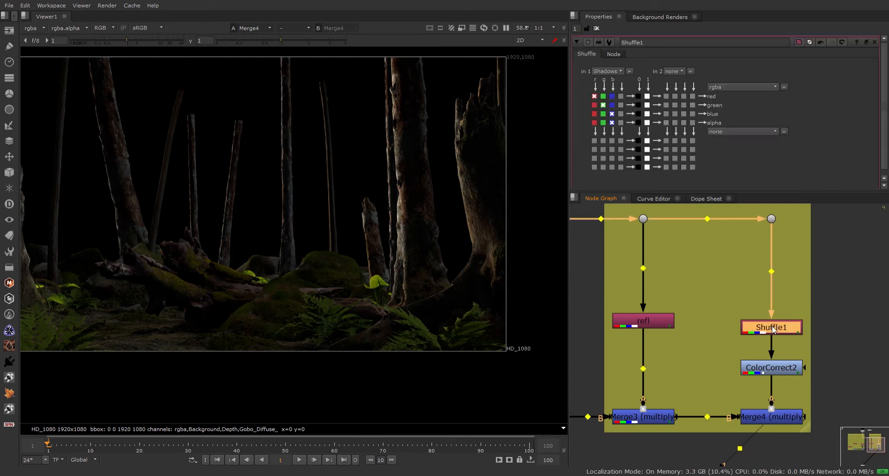
{"action": "key", "text": "ctrl+shift+a"}
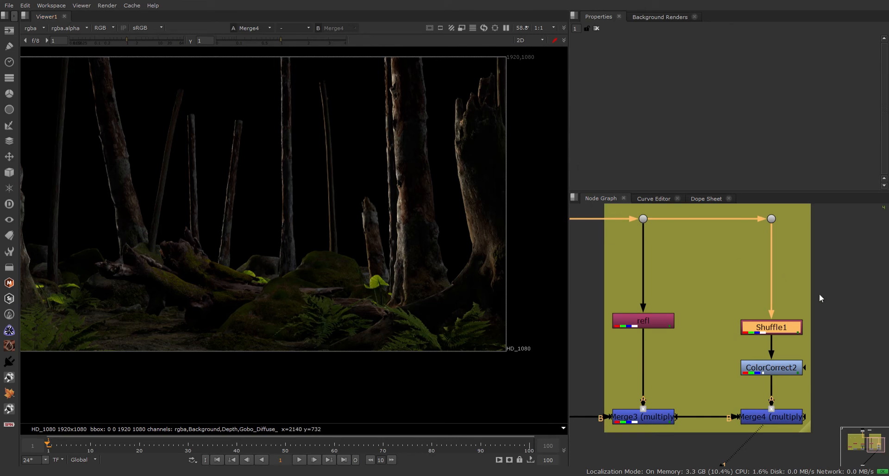
{"action": "key", "text": "f"}
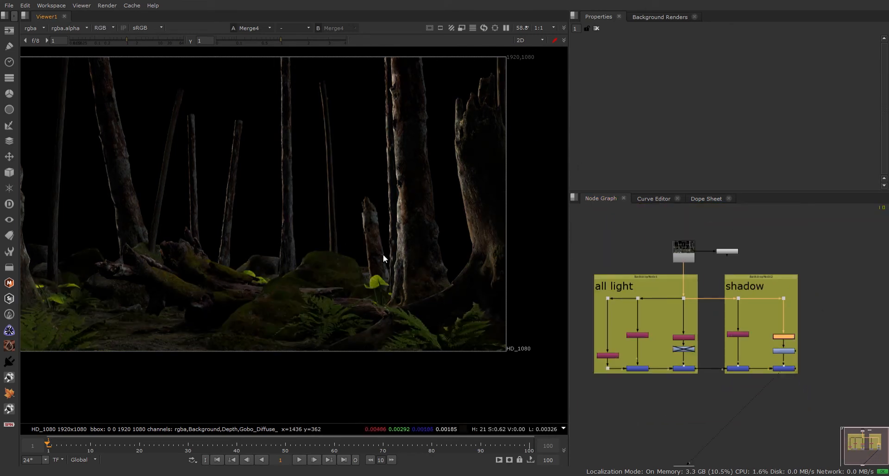
Check the composite's alpha channel in the viewer, ending back in full colour.
{"action": "middle_click_drag", "start_coordinate": [796, 371], "coordinate": [736, 375]}
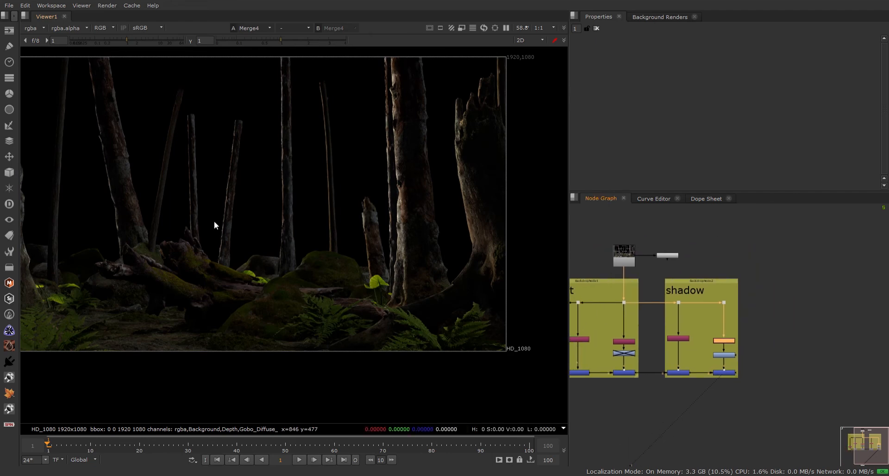
{"action": "key", "text": "a"}
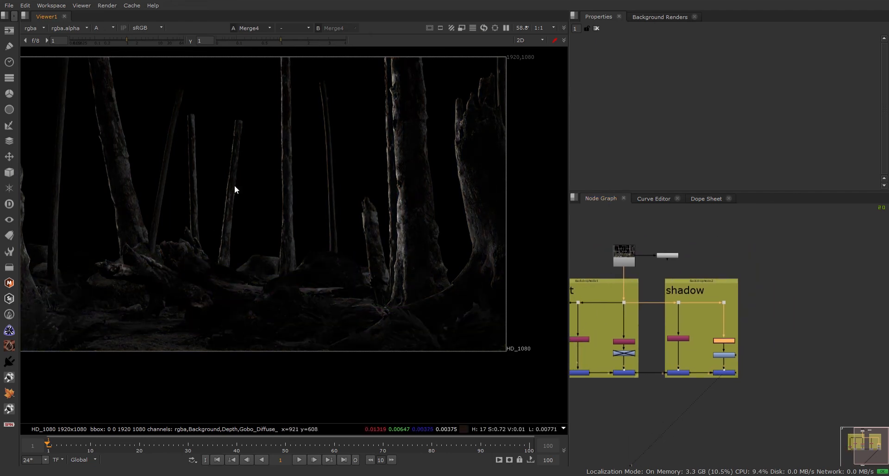
{"action": "key", "text": "a"}
{"action": "key", "text": "a"}
{"action": "key", "text": "a"}
{"action": "key", "text": "a"}
{"action": "key", "text": "a"}
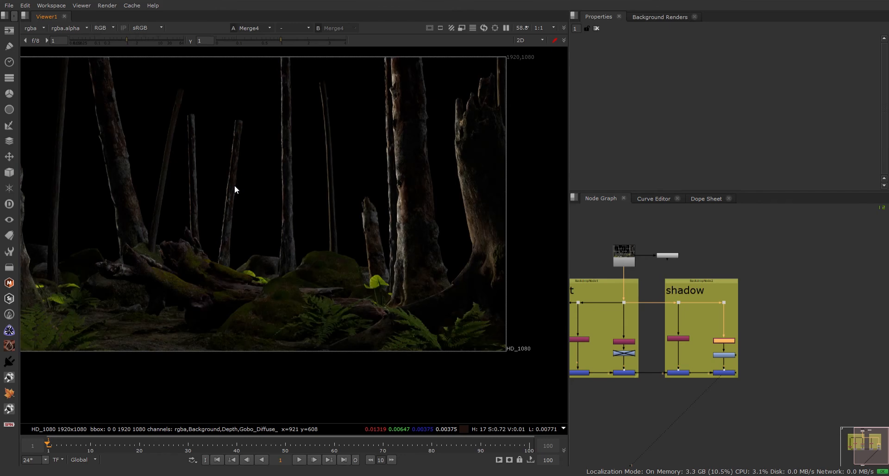
{"action": "key", "text": "a"}
{"action": "key", "text": "a"}
{"action": "key", "text": "a"}
{"action": "key", "text": "a"}
{"action": "key", "text": "a"}
{"action": "key", "text": "a"}
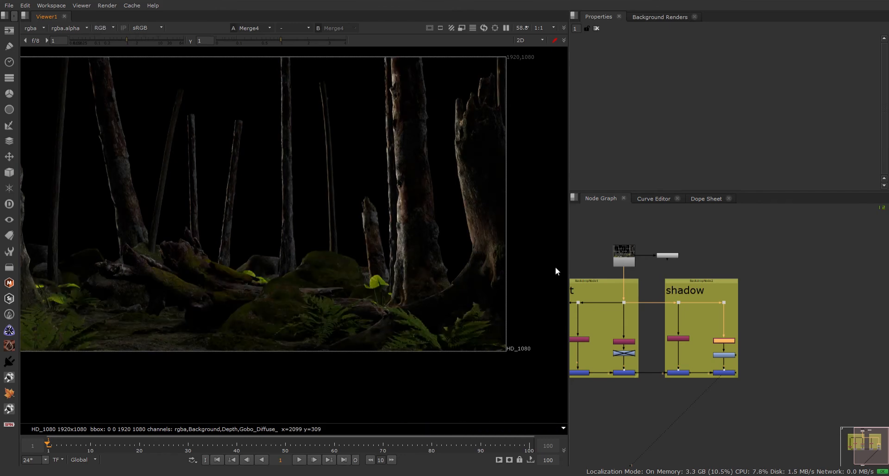
Move the small white node above Read1 and branch a new Shuffle off Read1.
{"action": "middle_click_drag", "start_coordinate": [718, 306], "coordinate": [704, 339]}
{"action": "left_click_drag", "start_coordinate": [655, 287], "coordinate": [743, 258]}
{"action": "left_click", "coordinate": [761, 288]}
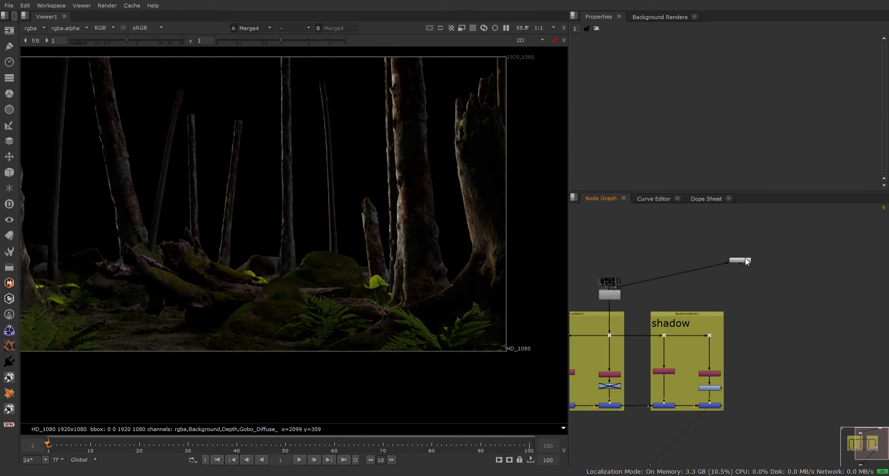
{"action": "left_click_drag", "start_coordinate": [746, 258], "coordinate": [606, 257]}
{"action": "left_click", "coordinate": [739, 273]}
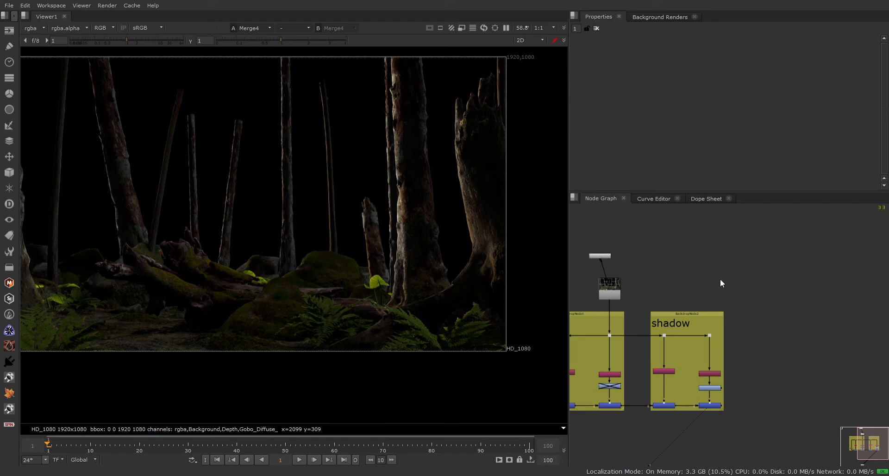
{"action": "key", "text": "Return"}
{"action": "left_click_drag", "start_coordinate": [729, 270], "coordinate": [787, 295]}
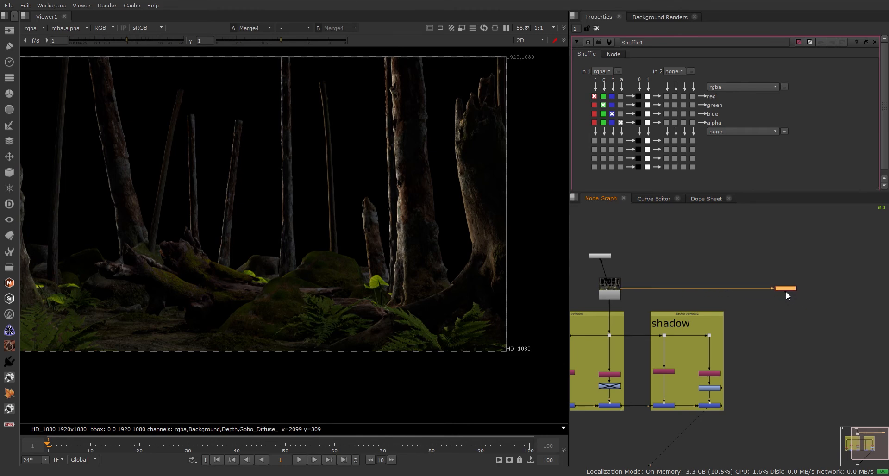
Route Shuffle1's PuzzleMatte green channel into red, green, blue and alpha, checking the alpha matte.
{"action": "key", "text": "1"}
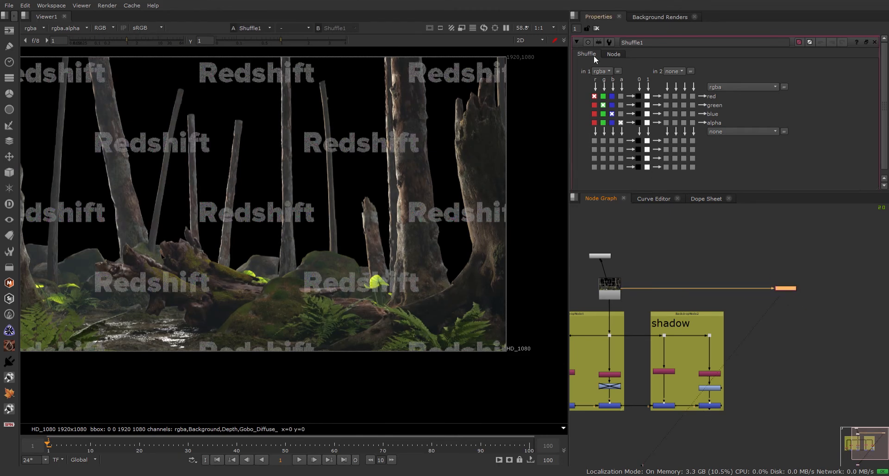
{"action": "left_click", "coordinate": [629, 180]}
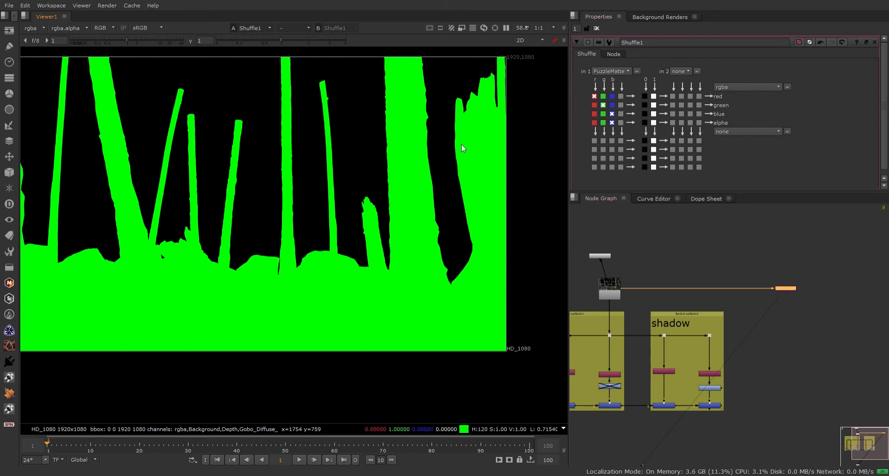
{"action": "left_click", "coordinate": [645, 105]}
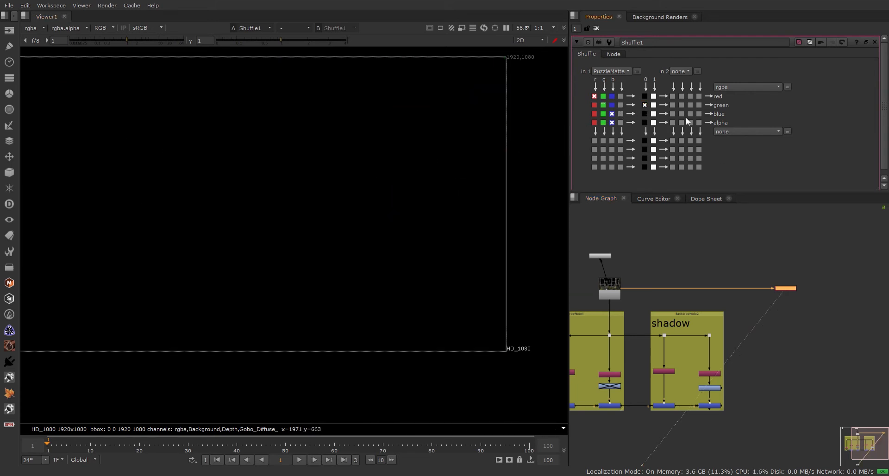
{"action": "left_click", "coordinate": [603, 106]}
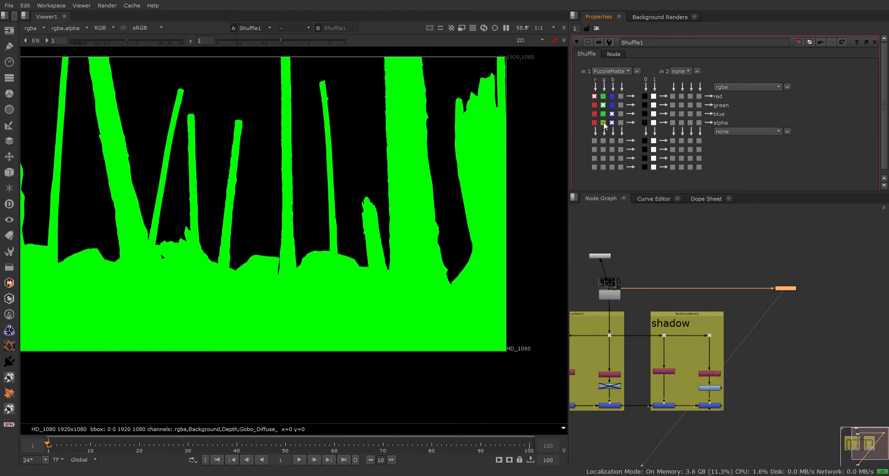
{"action": "left_click", "coordinate": [603, 123]}
{"action": "left_click", "coordinate": [603, 114]}
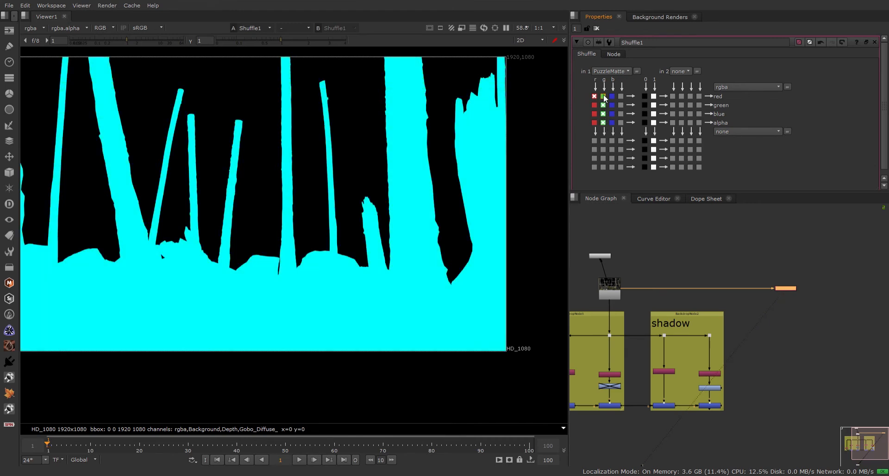
{"action": "left_click", "coordinate": [603, 96]}
{"action": "key", "text": "a"}
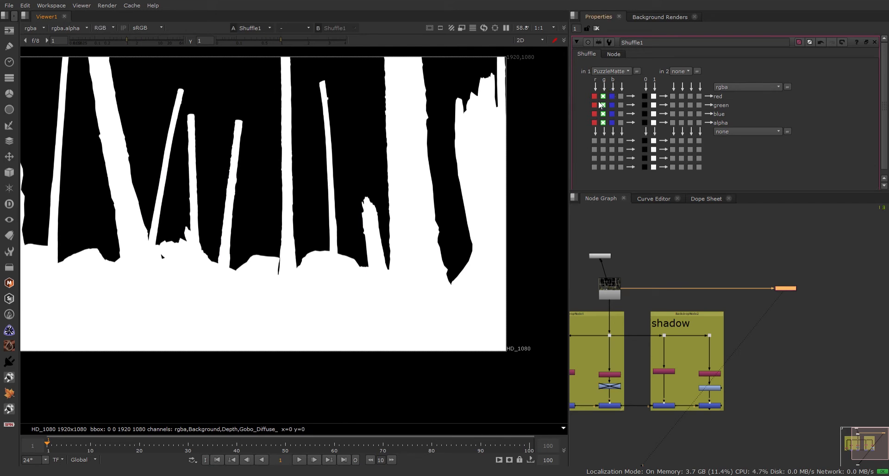
{"action": "key", "text": "a"}
{"action": "key", "text": "a"}
{"action": "key", "text": "a"}
{"action": "key", "text": "a"}
{"action": "key", "text": "a"}
{"action": "key", "text": "a"}
{"action": "key", "text": "a"}
{"action": "key", "text": "a"}
Add a Copy node with input A from Shuffle1 and input B from Merge4.
{"action": "left_click", "coordinate": [785, 392]}
{"action": "key", "text": "c"}
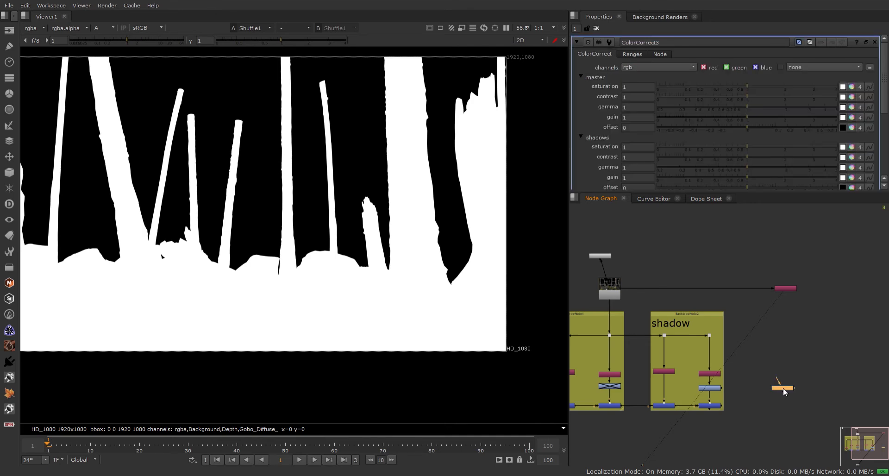
{"action": "scroll", "coordinate": [783, 390], "scroll_direction": "up", "scroll_amount": 5}
{"action": "key", "text": "Delete"}
{"action": "scroll", "coordinate": [783, 392], "scroll_direction": "down", "scroll_amount": 5}
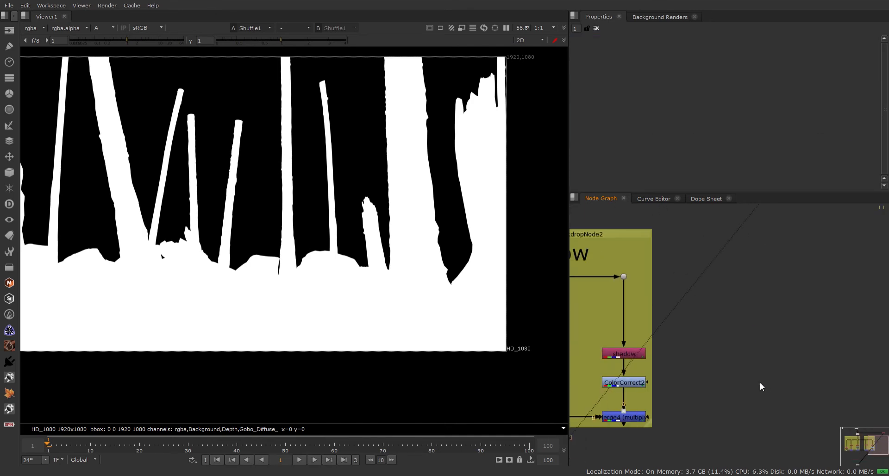
{"action": "key", "text": "k"}
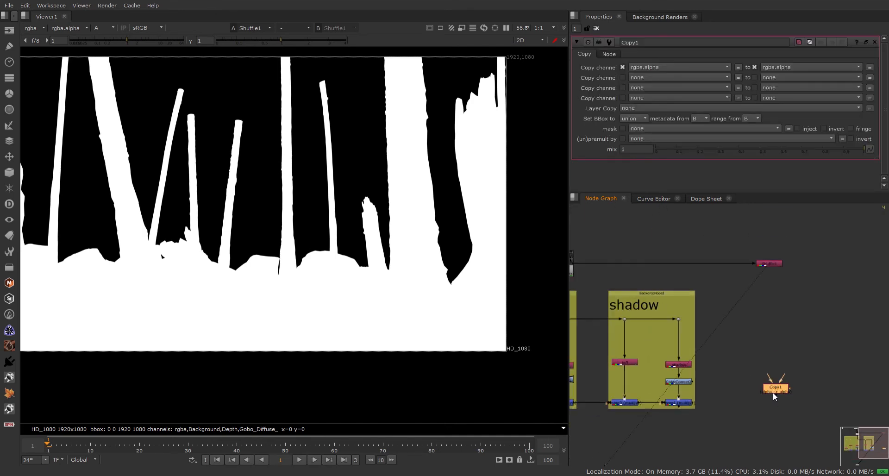
{"action": "left_click_drag", "start_coordinate": [774, 393], "coordinate": [782, 226]}
{"action": "scroll", "coordinate": [738, 403], "scroll_direction": "up", "scroll_amount": 2}
{"action": "left_click_drag", "start_coordinate": [748, 429], "coordinate": [667, 424]}
{"action": "left_click_drag", "start_coordinate": [782, 422], "coordinate": [794, 427]}
View Copy1's output and compare its alpha and colour, trying swapped inputs.
{"action": "key", "text": "1"}
{"action": "left_click", "coordinate": [787, 435]}
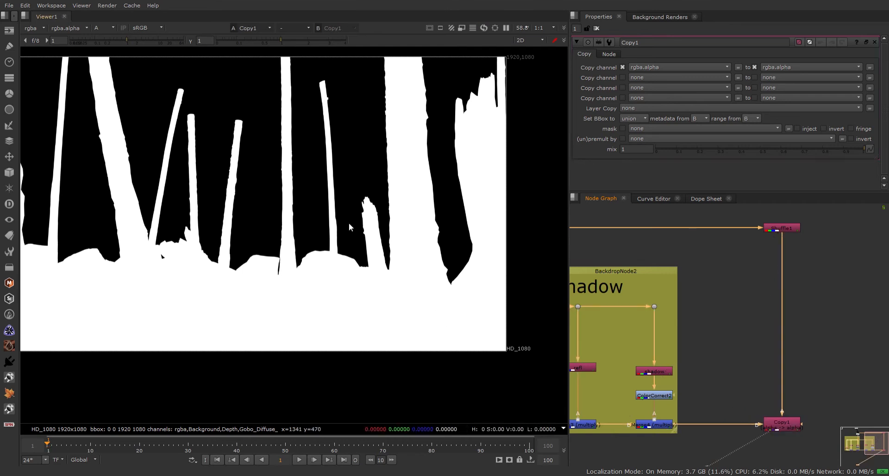
{"action": "left_click", "coordinate": [773, 427]}
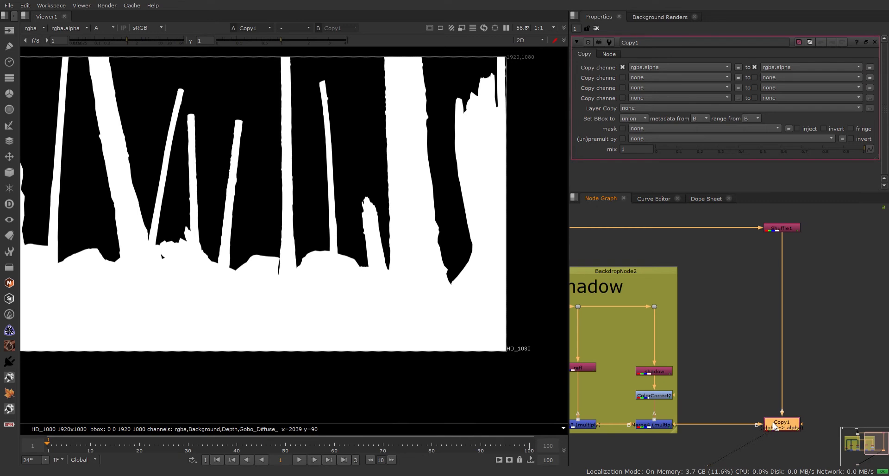
{"action": "key", "text": "shift+x"}
{"action": "key", "text": "a"}
{"action": "key", "text": "shift+x"}
{"action": "key", "text": "a"}
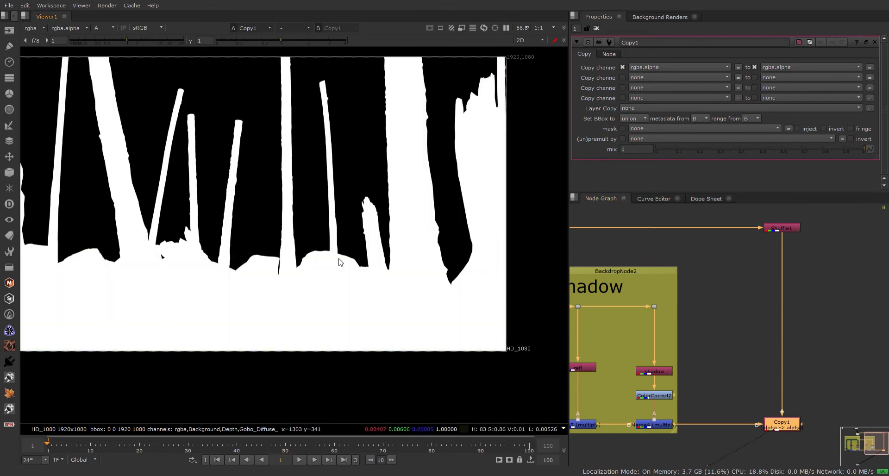
{"action": "key", "text": "a"}
{"action": "key", "text": "a"}
{"action": "key", "text": "a"}
{"action": "key", "text": "a"}
{"action": "key", "text": "a"}
{"action": "key", "text": "a"}
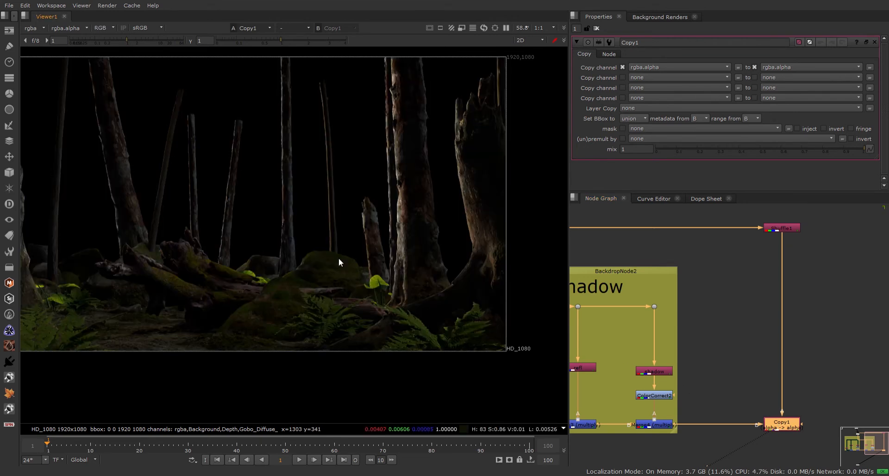
{"action": "key", "text": "a"}
{"action": "key", "text": "a"}
{"action": "key", "text": "a"}
{"action": "key", "text": "a"}
{"action": "key", "text": "a"}
{"action": "key", "text": "a"}
{"action": "key", "text": "a"}
{"action": "key", "text": "a"}
{"action": "key", "text": "a"}
{"action": "key", "text": "a"}
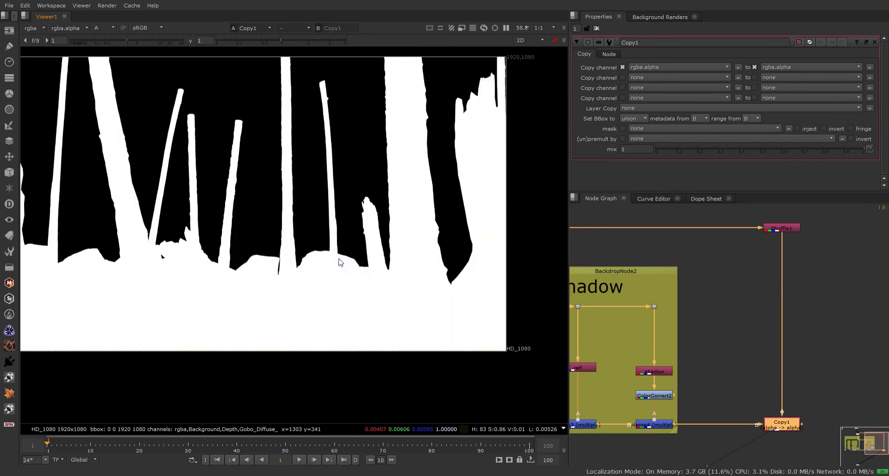
{"action": "key", "text": "a"}
{"action": "key", "text": "a"}
{"action": "key", "text": "a"}
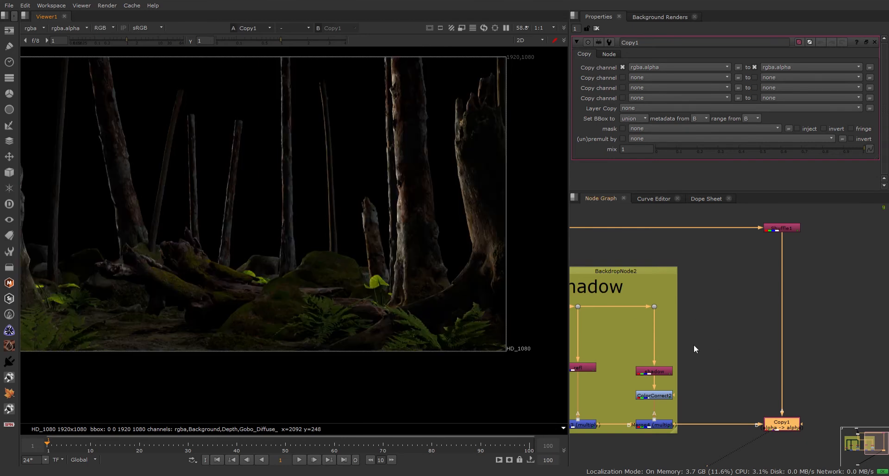
{"action": "scroll", "coordinate": [689, 341], "scroll_direction": "down", "scroll_amount": 3}
Wrap Shuffle1 and Copy1 in a new backdrop labelled 'alpha'.
{"action": "middle_click_drag", "start_coordinate": [683, 339], "coordinate": [711, 349]}
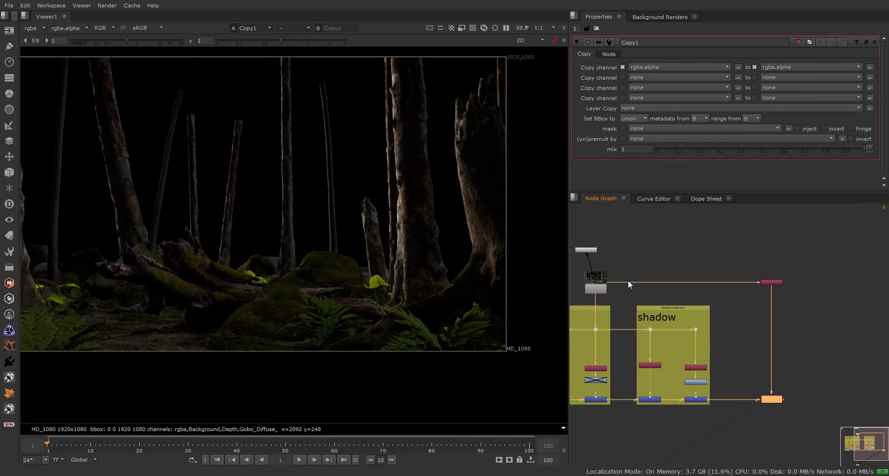
{"action": "scroll", "coordinate": [781, 265], "scroll_direction": "up", "scroll_amount": 3}
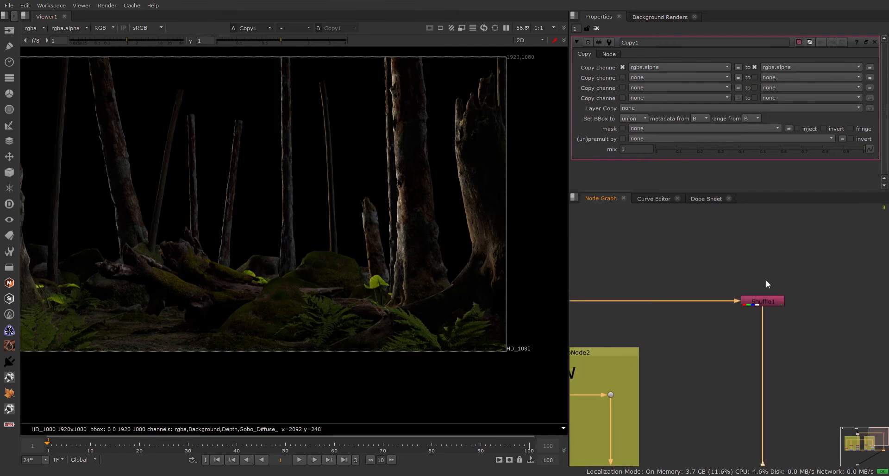
{"action": "left_click_drag", "start_coordinate": [738, 266], "coordinate": [801, 461]}
{"action": "scroll", "coordinate": [768, 363], "scroll_direction": "down", "scroll_amount": 3}
{"action": "middle_click_drag", "start_coordinate": [776, 315], "coordinate": [730, 310]}
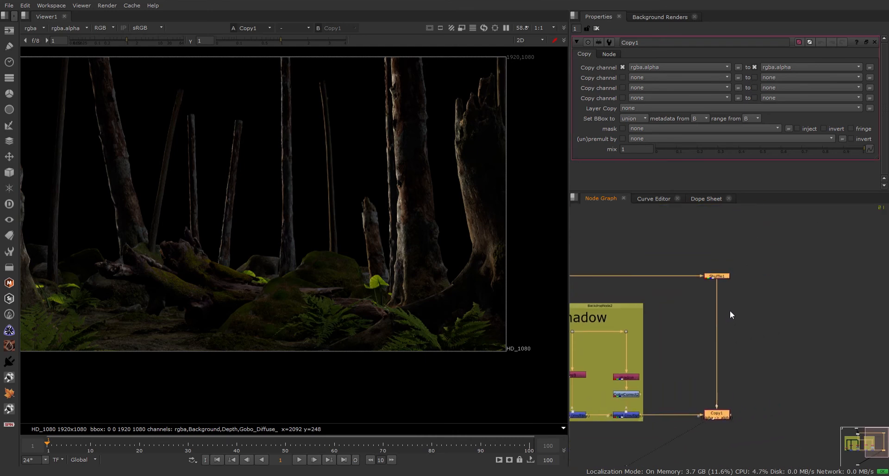
{"action": "left_click", "coordinate": [700, 242]}
{"action": "left_click_drag", "start_coordinate": [666, 235], "coordinate": [768, 449]}
{"action": "key", "text": "Return"}
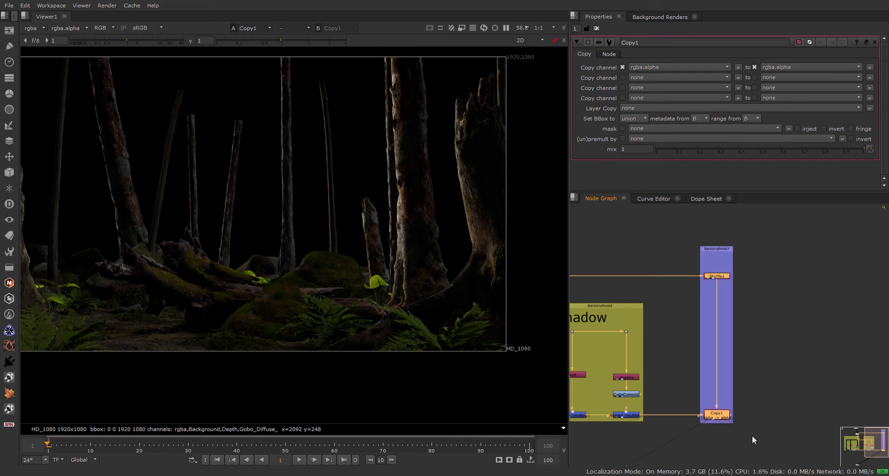
{"action": "left_click", "coordinate": [716, 249]}
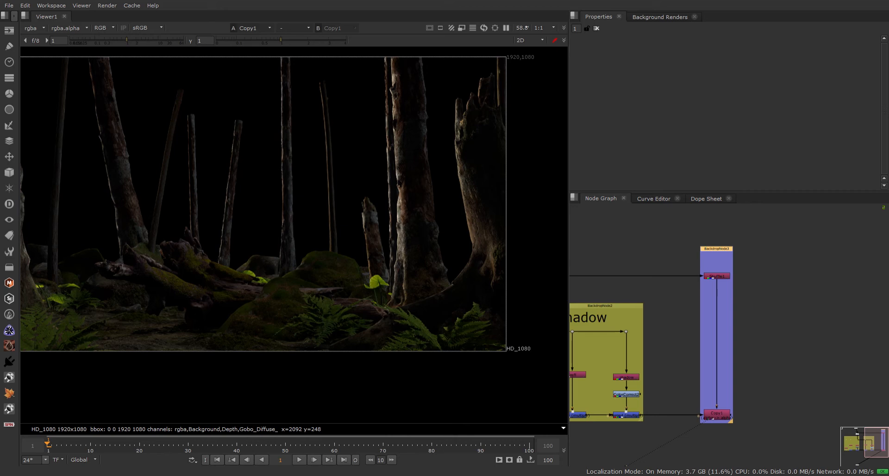
{"action": "type", "text": "alpha"}
{"action": "scroll", "coordinate": [703, 309], "scroll_direction": "down", "scroll_amount": 5}
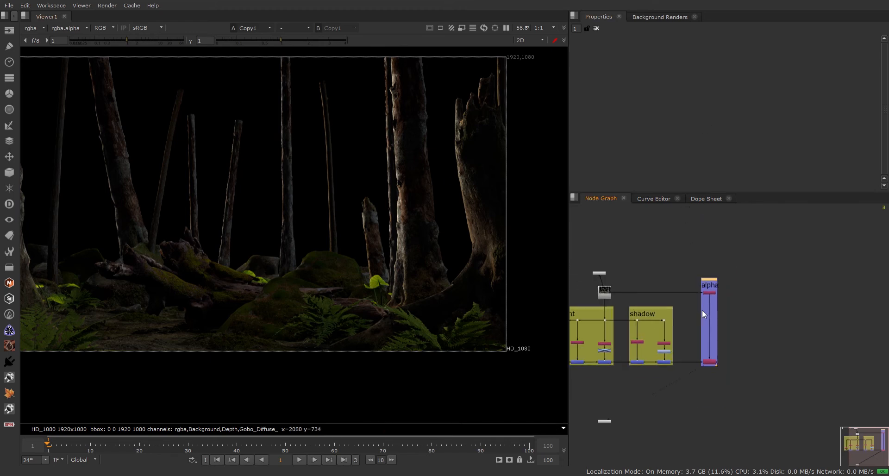
Move the Dot below the alpha backdrop and compare the raw Read render with the Copy output.
{"action": "left_click_drag", "start_coordinate": [618, 398], "coordinate": [730, 463]}
{"action": "left_click", "coordinate": [616, 268]}
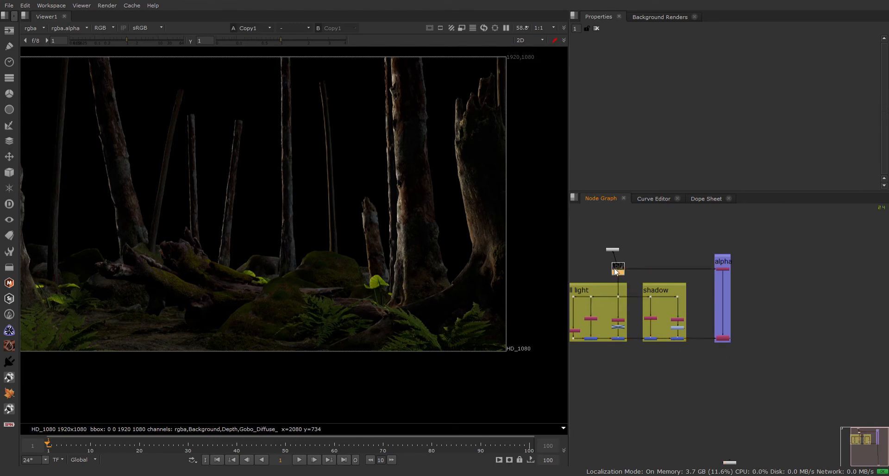
{"action": "key", "text": "1"}
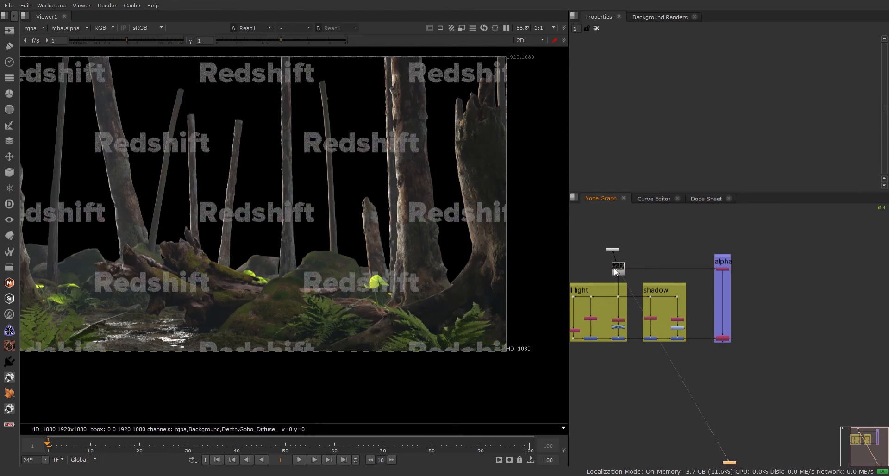
{"action": "left_click", "coordinate": [725, 338]}
{"action": "key", "text": "1"}
Re-check the raw Redshift render against the alpha group's Copy node output.
{"action": "middle_click_drag", "start_coordinate": [663, 324], "coordinate": [718, 325]}
{"action": "scroll", "coordinate": [682, 287], "scroll_direction": "up", "scroll_amount": 3}
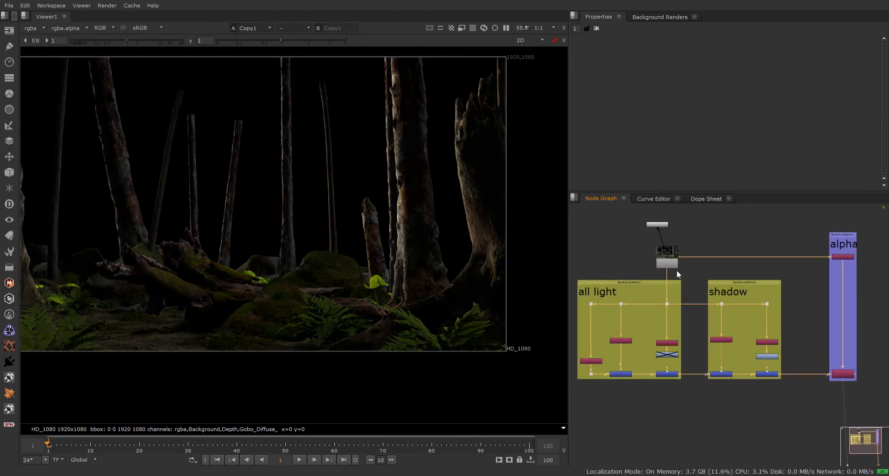
{"action": "left_click", "coordinate": [671, 257]}
{"action": "key", "text": "1"}
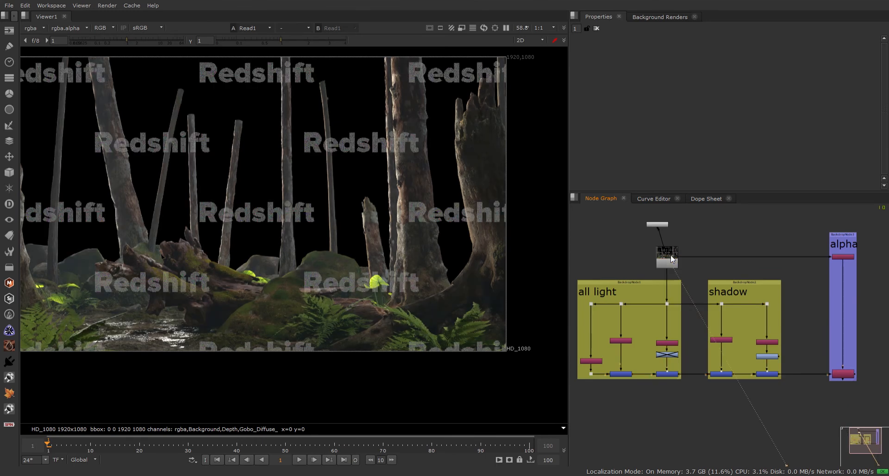
{"action": "left_click", "coordinate": [846, 377]}
{"action": "key", "text": "1"}
{"action": "middle_click_drag", "start_coordinate": [723, 377], "coordinate": [713, 340]}
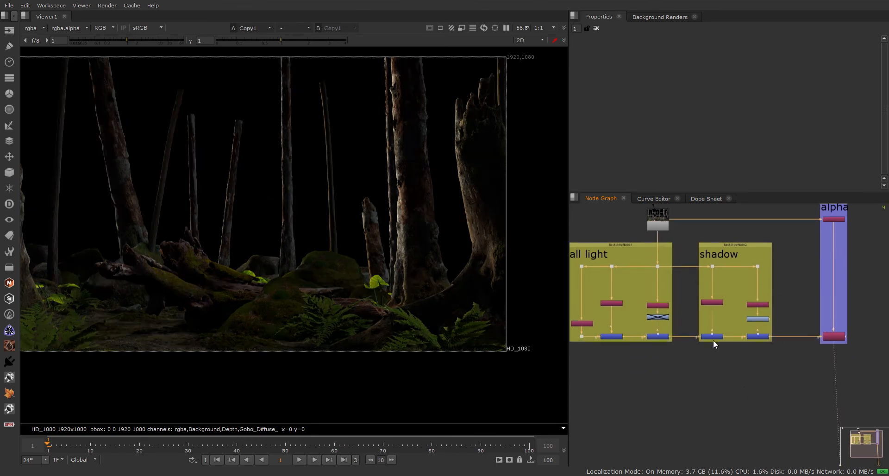
{"action": "scroll", "coordinate": [713, 340], "scroll_direction": "down", "scroll_amount": 2}
{"action": "scroll", "coordinate": [753, 301], "scroll_direction": "up", "scroll_amount": 2}
{"action": "scroll", "coordinate": [664, 328], "scroll_direction": "down", "scroll_amount": 2}
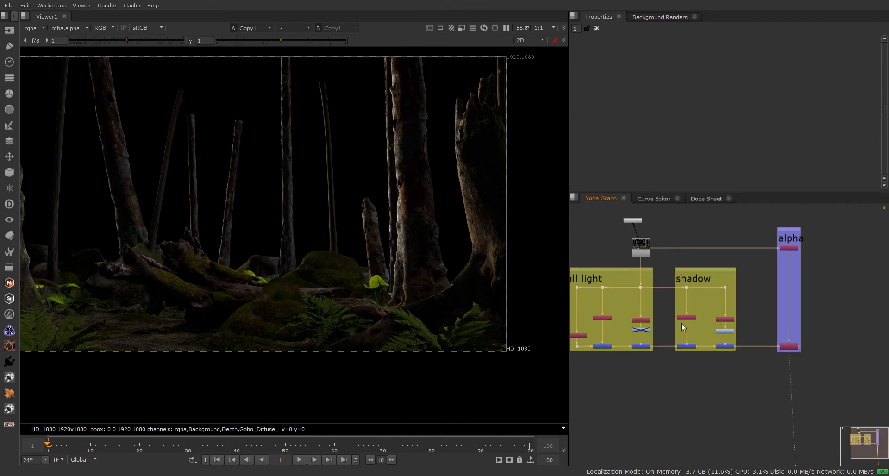
Reroute the alpha group's feed pipe and shift the shadow and alpha groups further right.
{"action": "left_click_drag", "start_coordinate": [669, 250], "coordinate": [726, 289]}
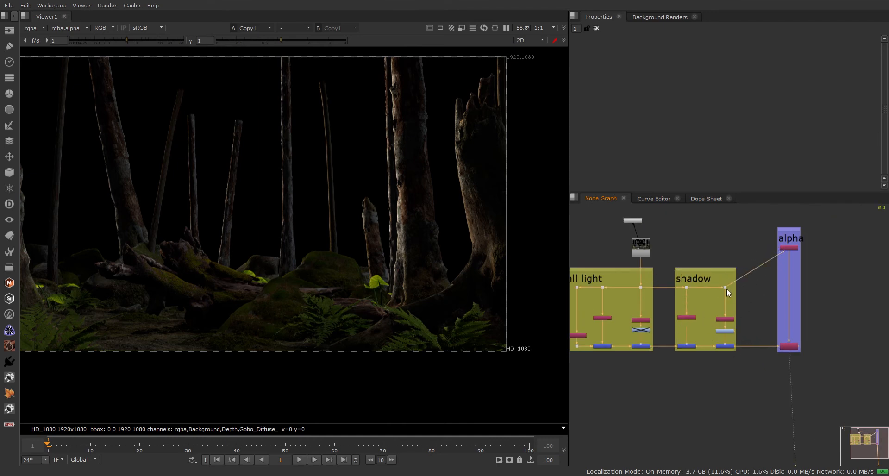
{"action": "left_click_drag", "start_coordinate": [662, 217], "coordinate": [879, 352]}
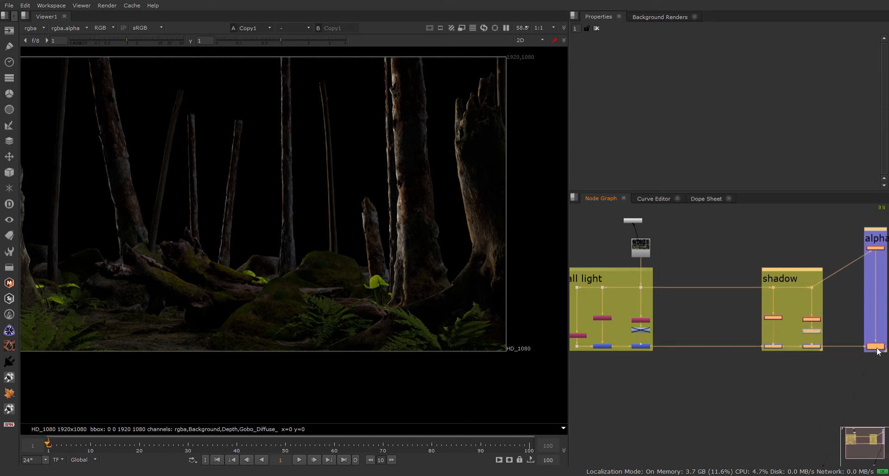
{"action": "left_click", "coordinate": [789, 371]}
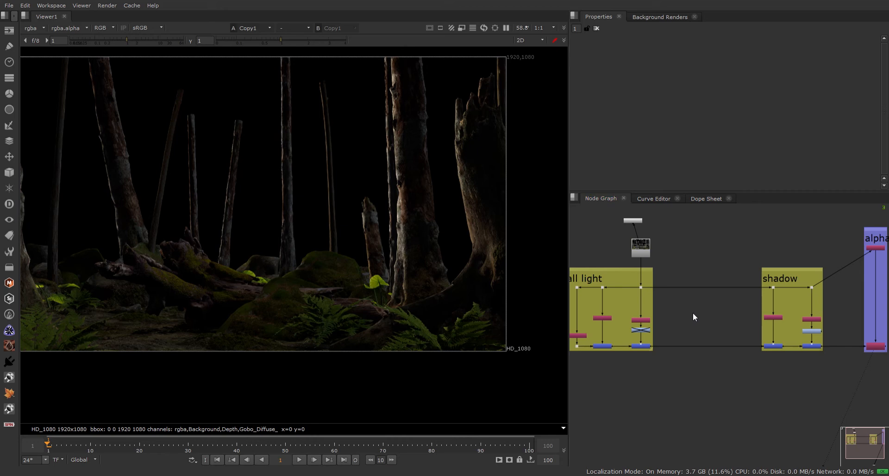
Add Shuffle2 in the gap, feed it from a new Dot on the main pipe, and view it.
{"action": "key", "text": "h"}
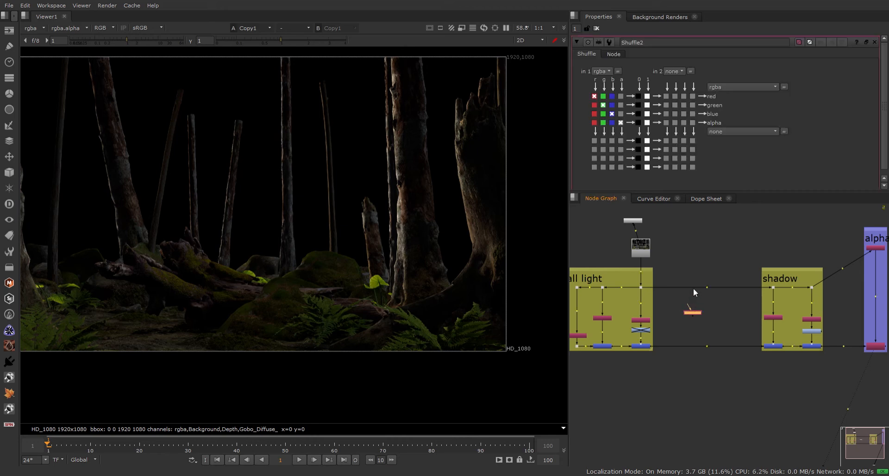
{"action": "left_click_drag", "start_coordinate": [708, 287], "coordinate": [695, 289], "text": "ctrl"}
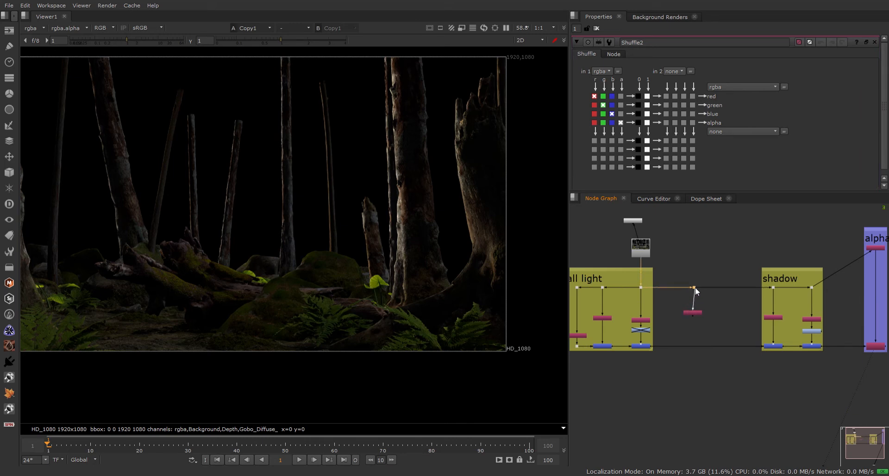
{"action": "left_click", "coordinate": [690, 313]}
{"action": "key", "text": "1"}
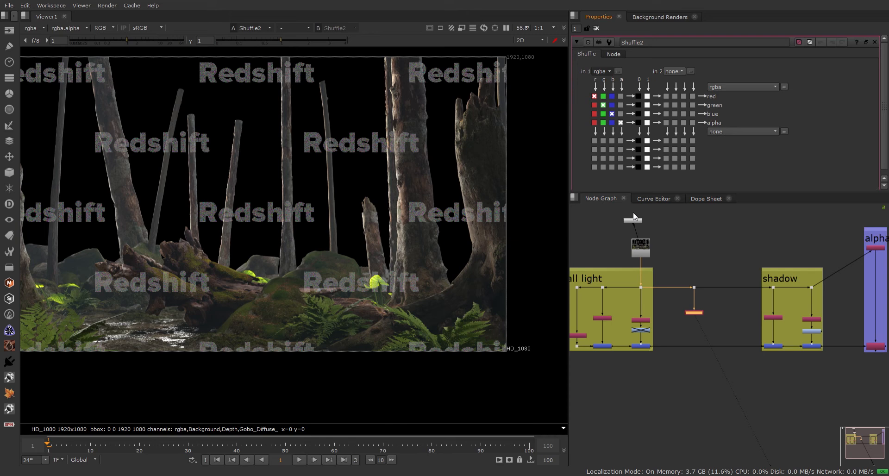
Pull Sky_Diffuse_Sky_Light into Shuffle2, merge it onto the lower pipe, and set mix to 0.435.
{"action": "left_click", "coordinate": [634, 213]}
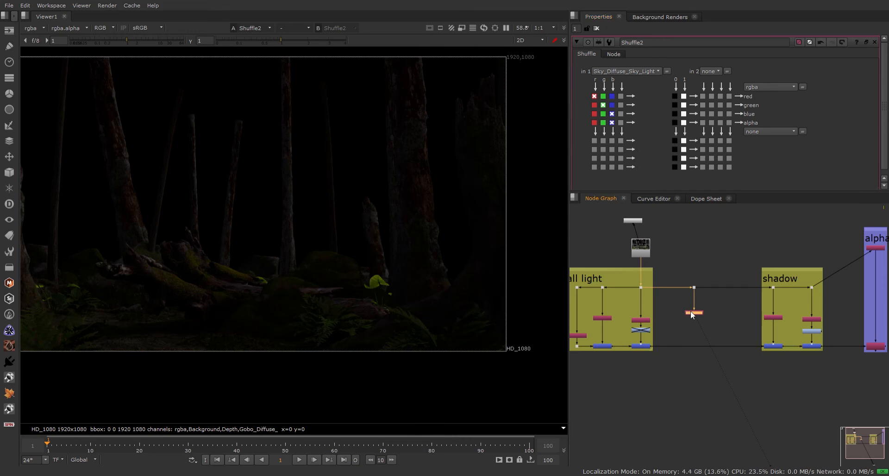
{"action": "key", "text": "m"}
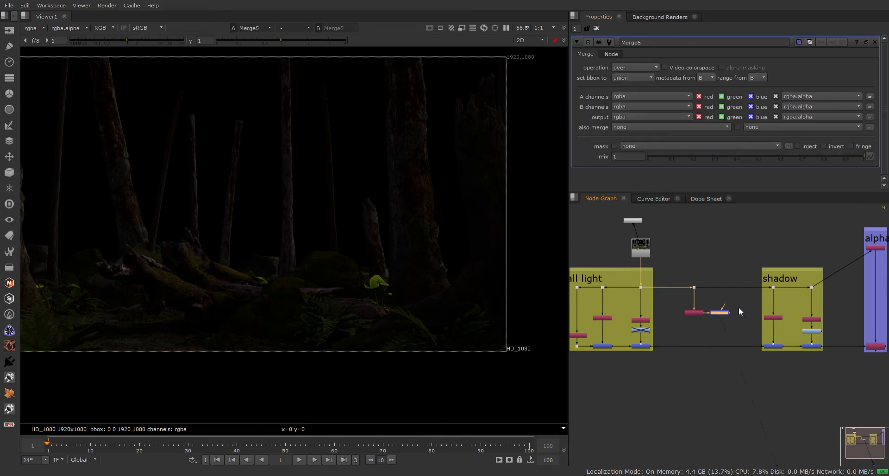
{"action": "left_click_drag", "start_coordinate": [730, 313], "coordinate": [695, 347]}
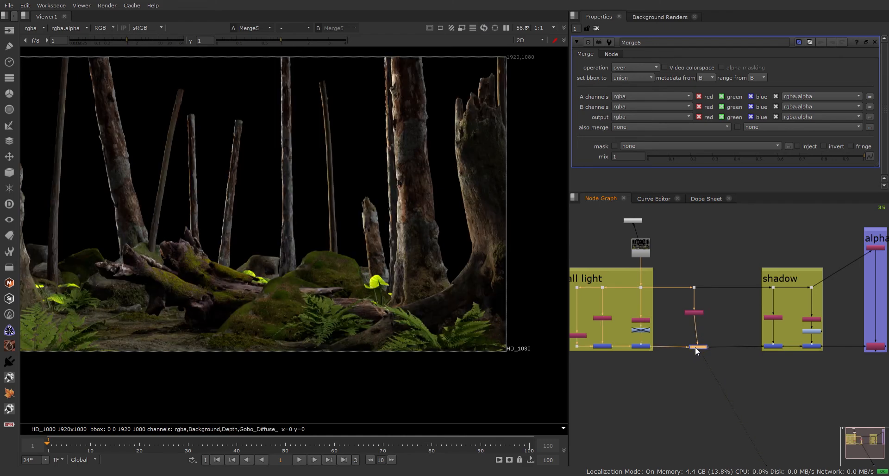
{"action": "scroll", "coordinate": [695, 347], "scroll_direction": "up", "scroll_amount": 3}
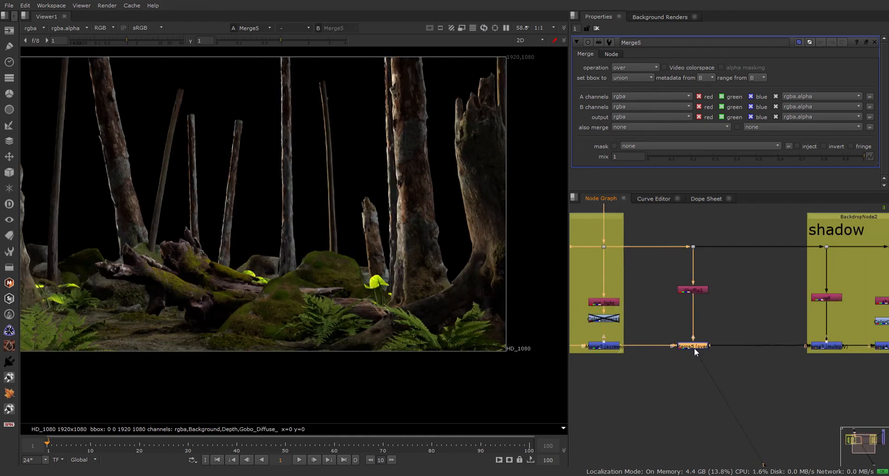
{"action": "left_click_drag", "start_coordinate": [768, 156], "coordinate": [741, 167]}
{"action": "scroll", "coordinate": [665, 356], "scroll_direction": "down", "scroll_amount": 7}
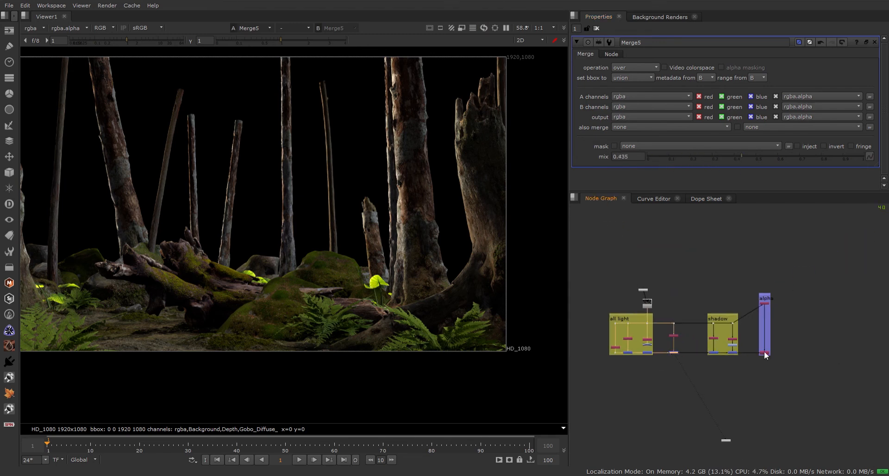
Move the alpha backdrop group and its nodes down and to the right.
{"action": "middle_click_drag", "start_coordinate": [764, 351], "coordinate": [701, 328]}
{"action": "left_click_drag", "start_coordinate": [679, 245], "coordinate": [742, 350]}
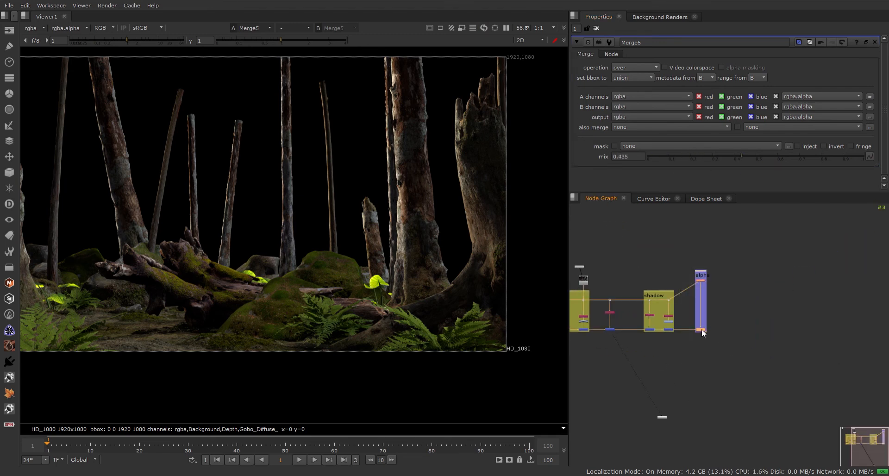
{"action": "left_click_drag", "start_coordinate": [701, 330], "coordinate": [730, 420]}
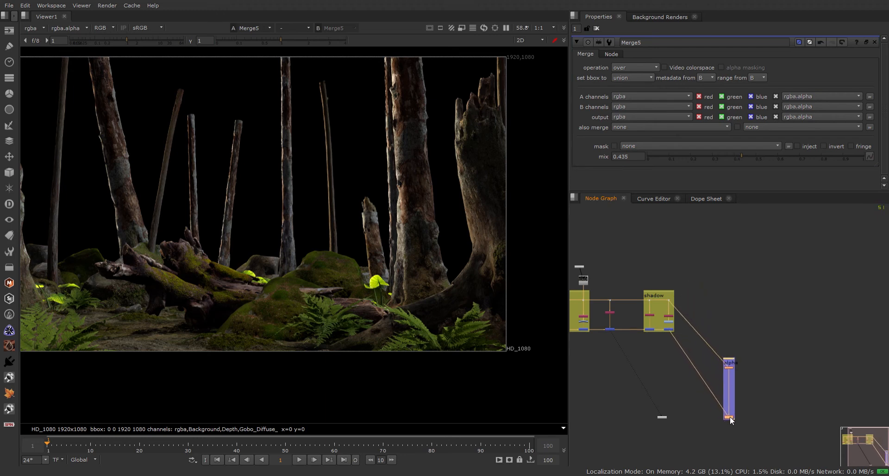
{"action": "left_click", "coordinate": [706, 349]}
Reroute the shadow-to-alpha pipe through two elbow Dots.
{"action": "left_click_drag", "start_coordinate": [698, 330], "coordinate": [730, 300], "text": "ctrl"}
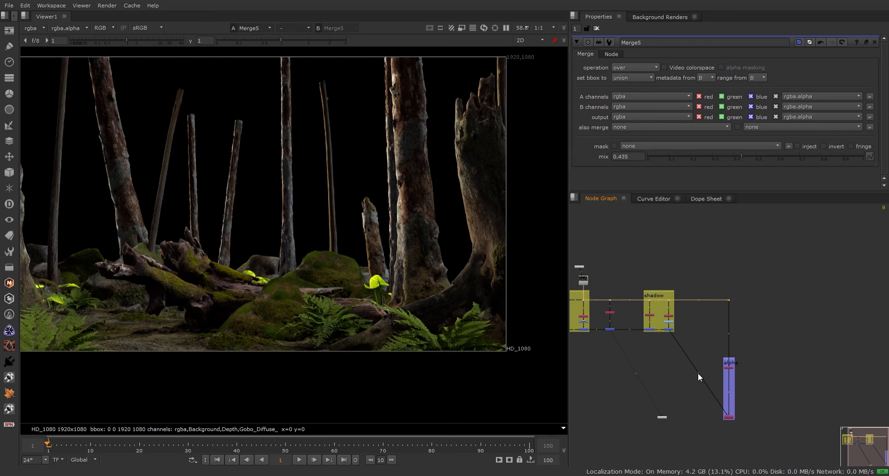
{"action": "left_click_drag", "start_coordinate": [699, 373], "coordinate": [668, 416], "text": "ctrl"}
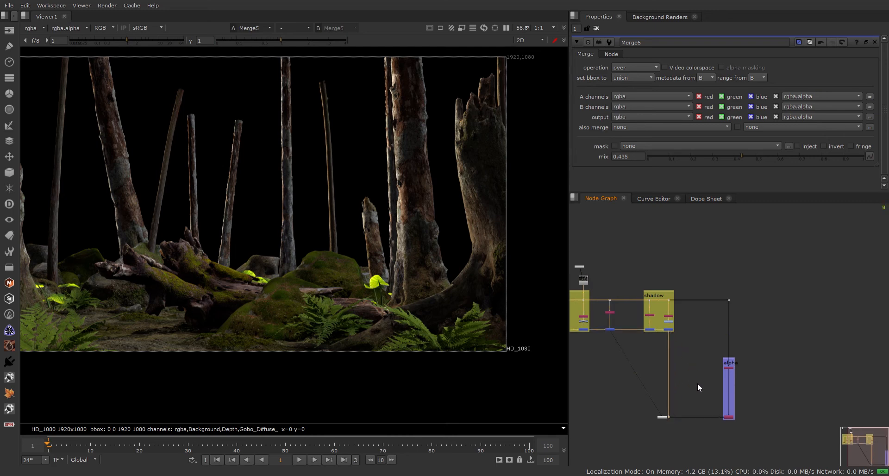
{"action": "scroll", "coordinate": [700, 366], "scroll_direction": "up", "scroll_amount": 5}
{"action": "scroll", "coordinate": [698, 349], "scroll_direction": "up", "scroll_amount": 2}
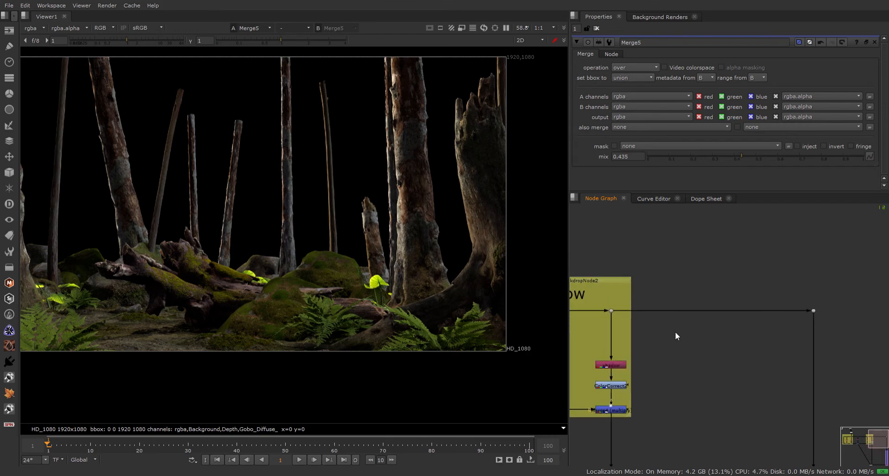
{"action": "scroll", "coordinate": [675, 338], "scroll_direction": "down", "scroll_amount": 2}
{"action": "mouse_move", "coordinate": [675, 338]}
{"action": "middle_mouse_down"}
{"action": "mouse_move", "coordinate": [772, 334]}
{"action": "mouse_move", "coordinate": [745, 351]}
{"action": "mouse_move", "coordinate": [684, 323]}
{"action": "middle_mouse_up"}
{"action": "scroll", "coordinate": [740, 333], "scroll_direction": "up", "scroll_amount": 3}
{"action": "scroll", "coordinate": [660, 351], "scroll_direction": "up", "scroll_amount": 1}
{"action": "scroll", "coordinate": [685, 341], "scroll_direction": "down", "scroll_amount": 3}
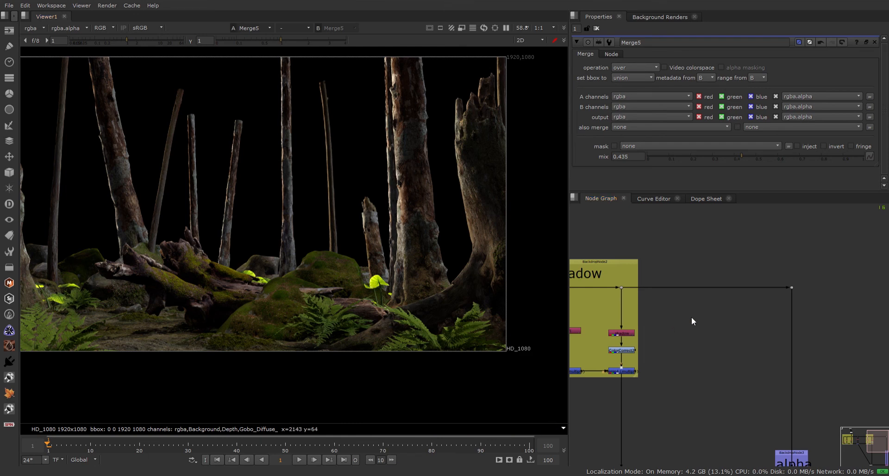
Add Shuffle3 off the main-stream Dot, pulling the Specular pass, and view it.
{"action": "key", "text": "Return"}
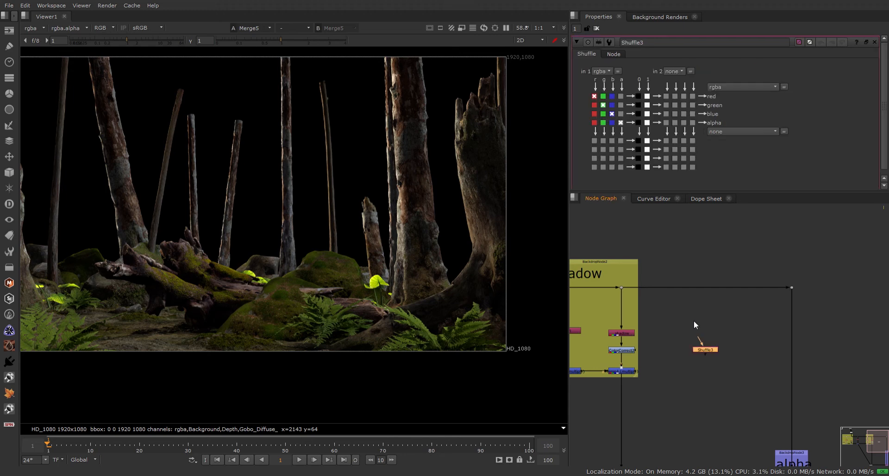
{"action": "left_click", "coordinate": [708, 289]}
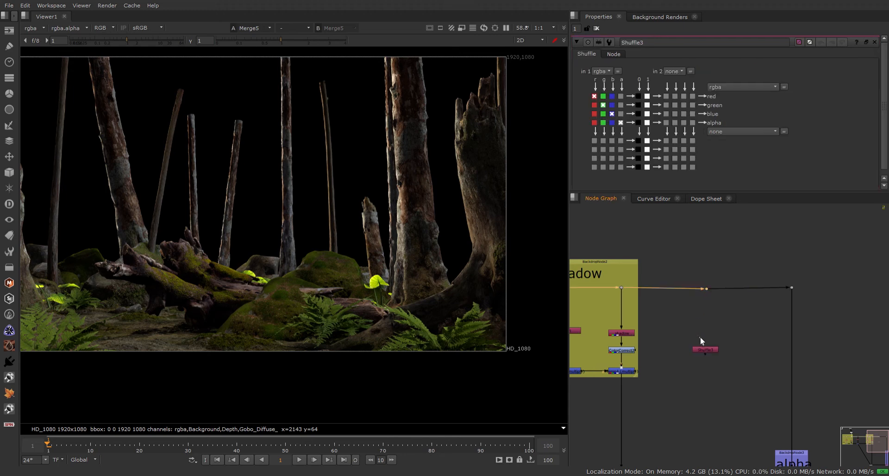
{"action": "left_click_drag", "start_coordinate": [700, 338], "coordinate": [708, 287]}
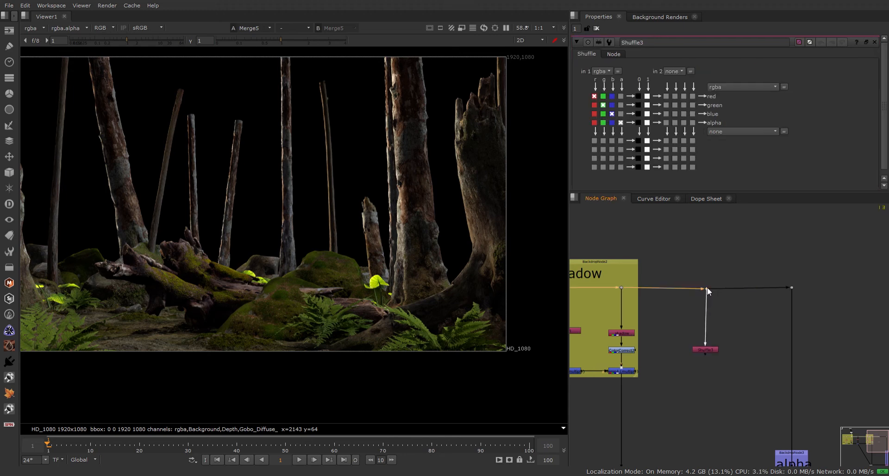
{"action": "left_click", "coordinate": [706, 350]}
{"action": "key", "text": "1"}
{"action": "scroll", "coordinate": [195, 312], "scroll_direction": "up", "scroll_amount": 5}
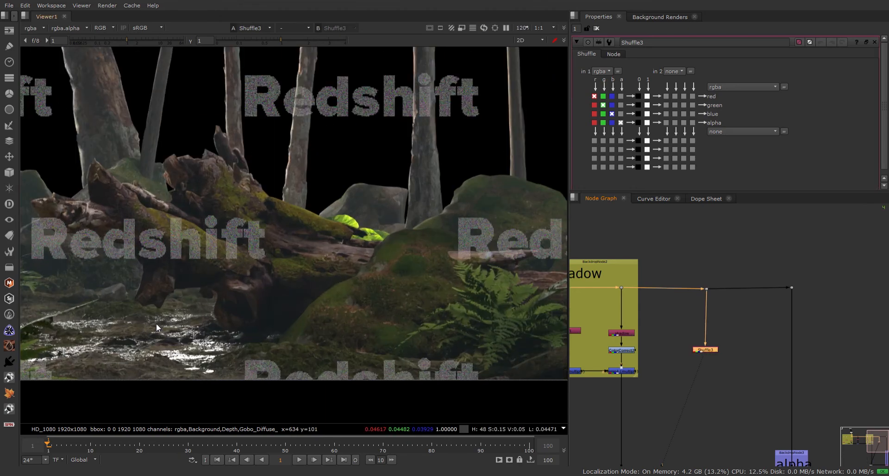
{"action": "scroll", "coordinate": [131, 268], "scroll_direction": "down", "scroll_amount": 5}
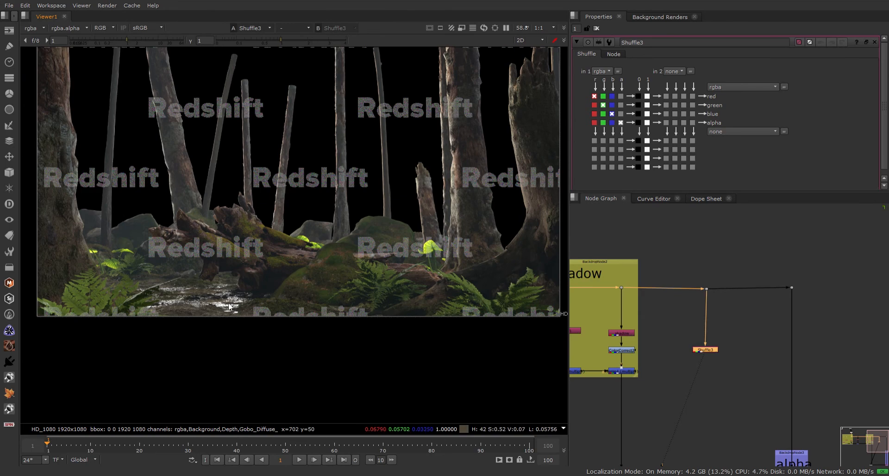
{"action": "scroll", "coordinate": [191, 300], "scroll_direction": "up", "scroll_amount": 5}
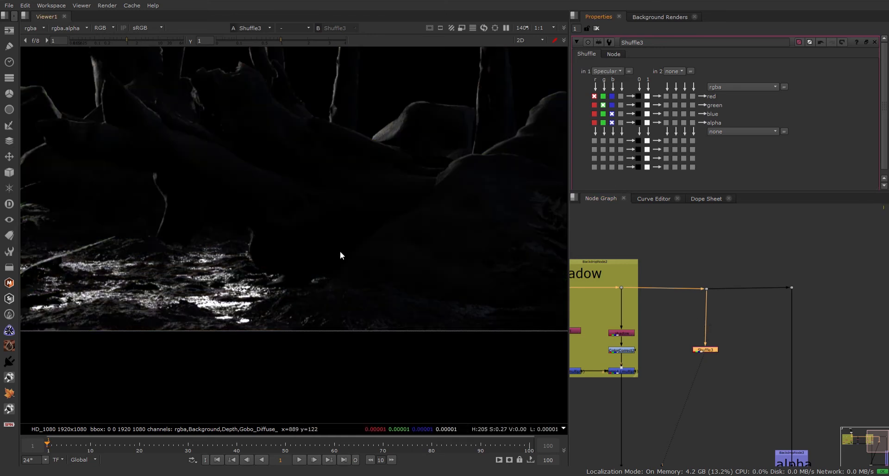
{"action": "scroll", "coordinate": [286, 254], "scroll_direction": "down", "scroll_amount": 3}
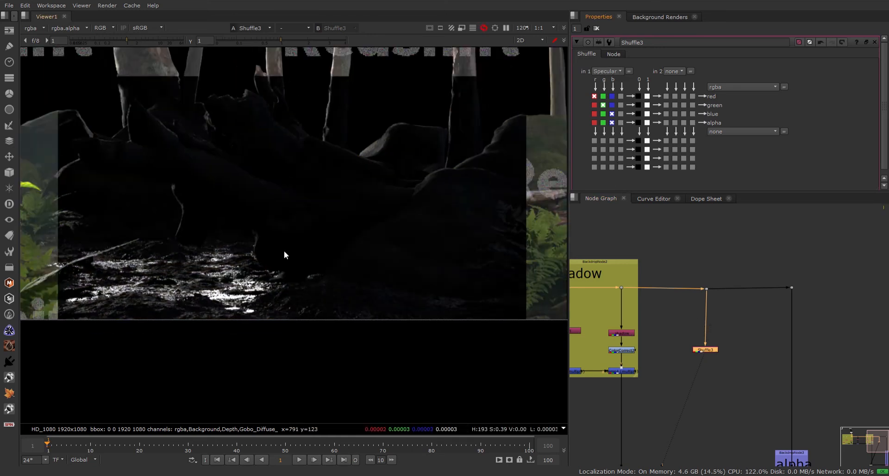
{"action": "scroll", "coordinate": [240, 265], "scroll_direction": "up", "scroll_amount": 3}
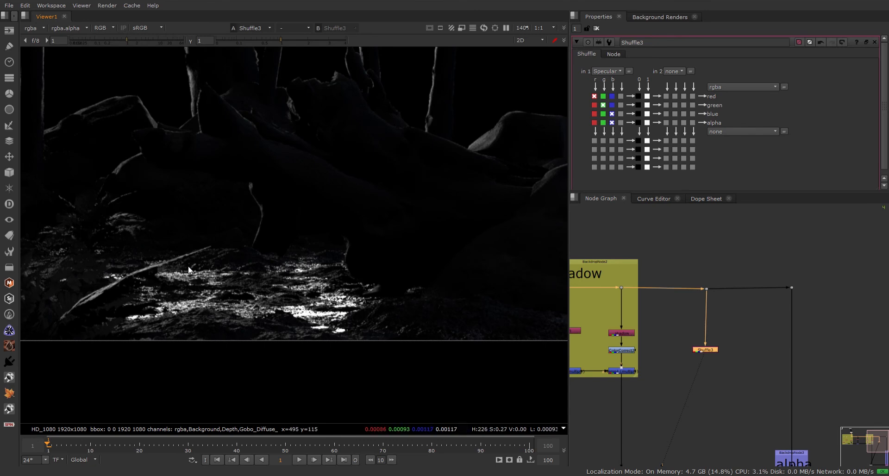
Add Merge6 below Shuffle3, lined up level with Merge4.
{"action": "left_click", "coordinate": [667, 355]}
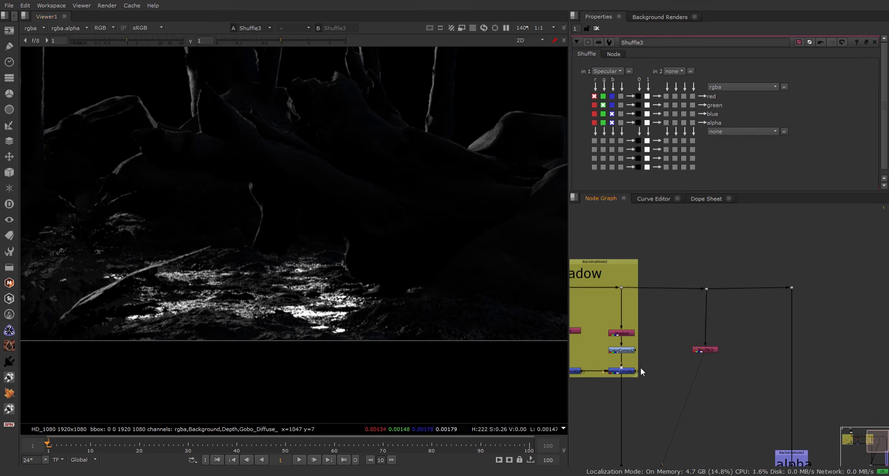
{"action": "left_click", "coordinate": [625, 371]}
{"action": "left_click", "coordinate": [707, 351]}
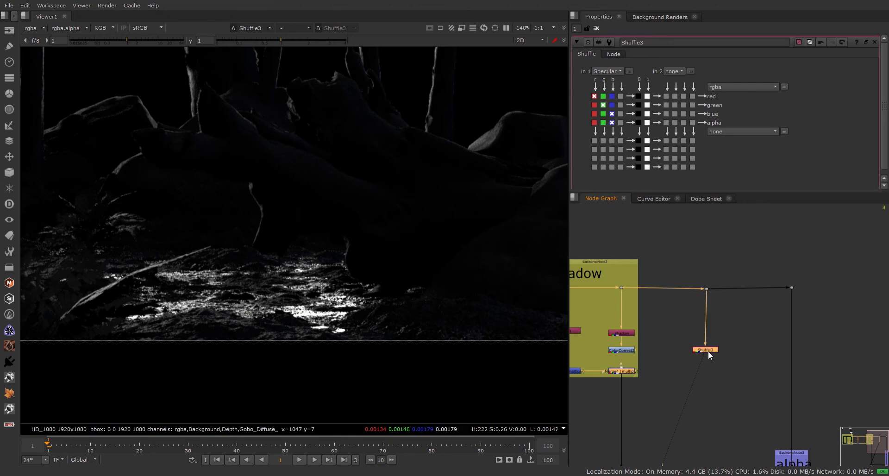
{"action": "key", "text": "m"}
{"action": "left_click_drag", "start_coordinate": [710, 359], "coordinate": [710, 371]}
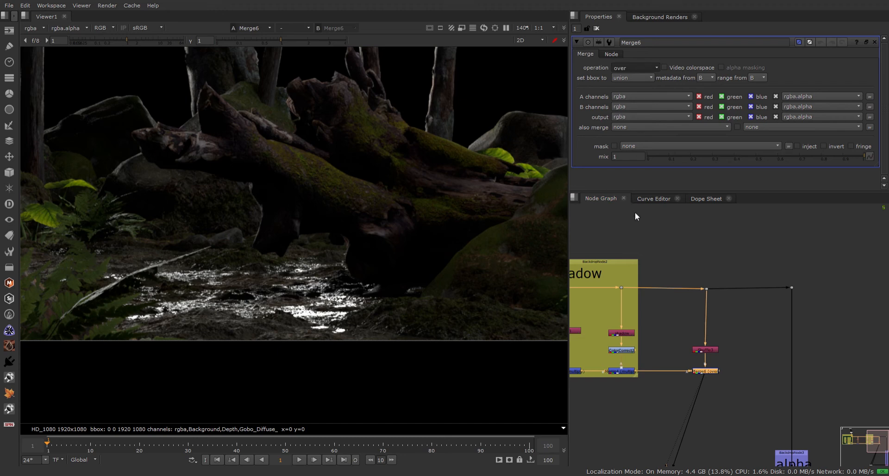
Swap Merge6's A and B inputs and set its operation to screen.
{"action": "left_click", "coordinate": [633, 170]}
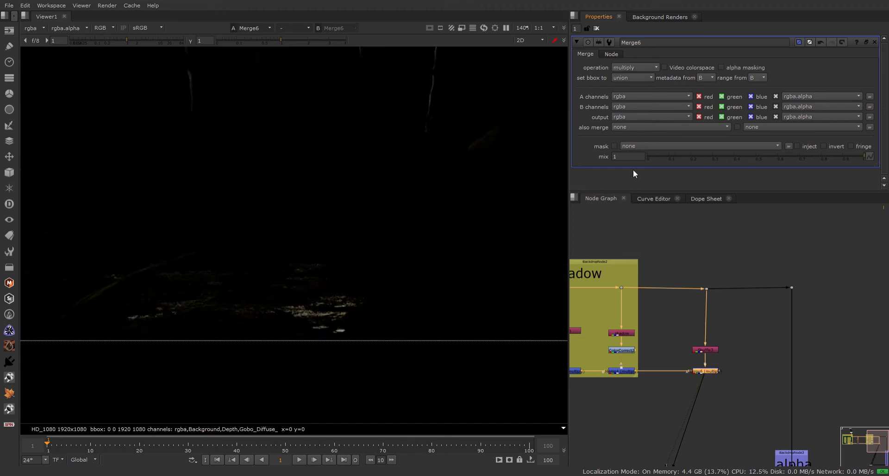
{"action": "scroll", "coordinate": [248, 252], "scroll_direction": "down", "scroll_amount": 3}
{"action": "scroll", "coordinate": [684, 370], "scroll_direction": "up", "scroll_amount": 3}
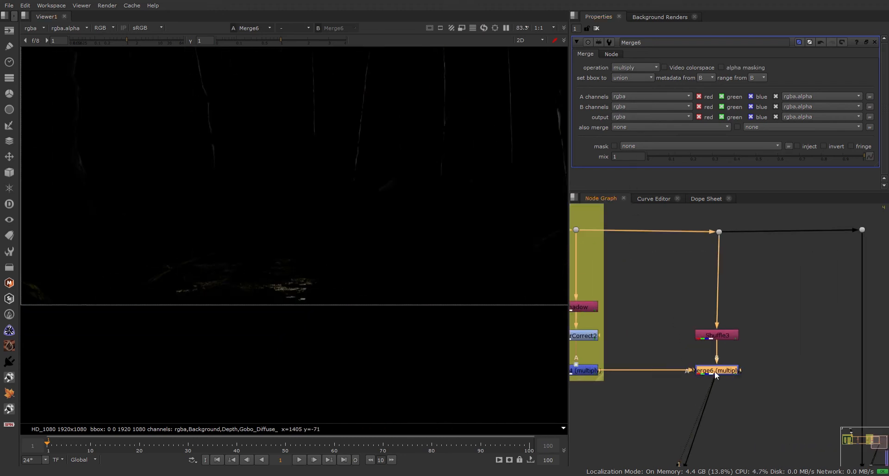
{"action": "key", "text": "shift+x"}
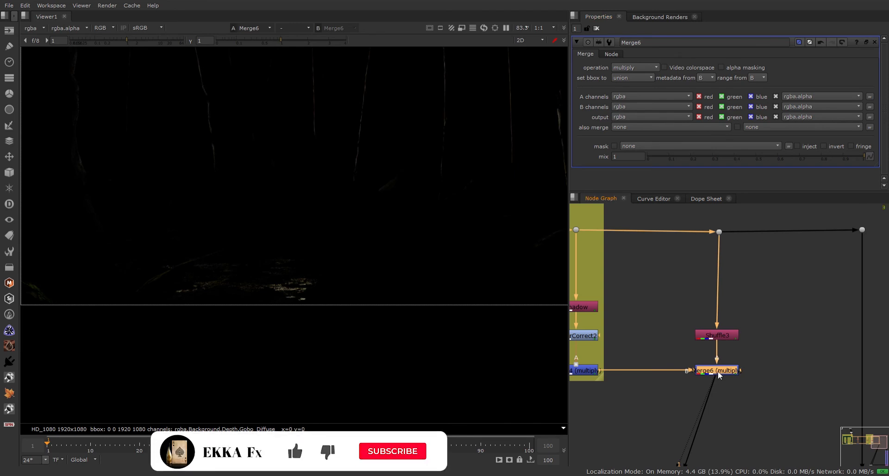
{"action": "middle_click_drag", "start_coordinate": [721, 372], "coordinate": [721, 344]}
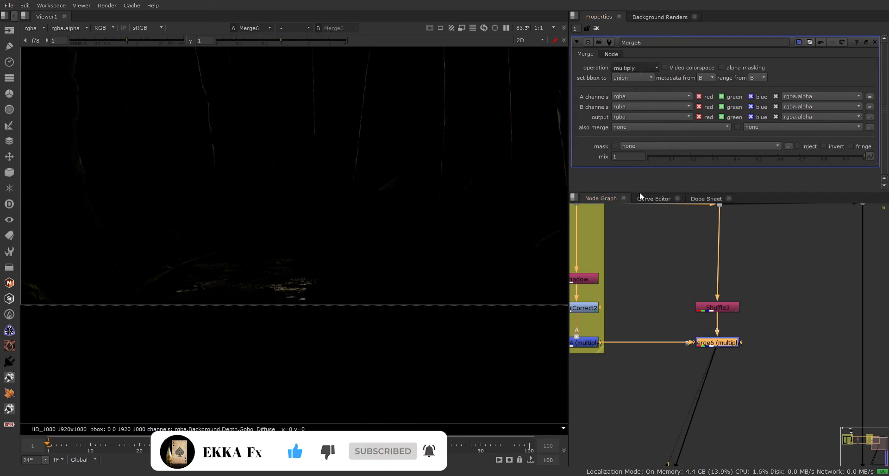
{"action": "left_click", "coordinate": [635, 218]}
{"action": "scroll", "coordinate": [304, 251], "scroll_direction": "down", "scroll_amount": 2}
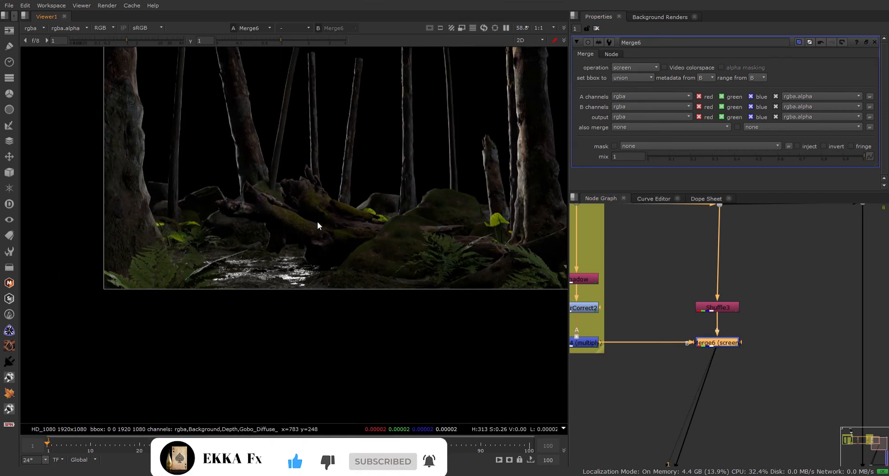
{"action": "middle_click_drag", "start_coordinate": [363, 145], "coordinate": [363, 199]}
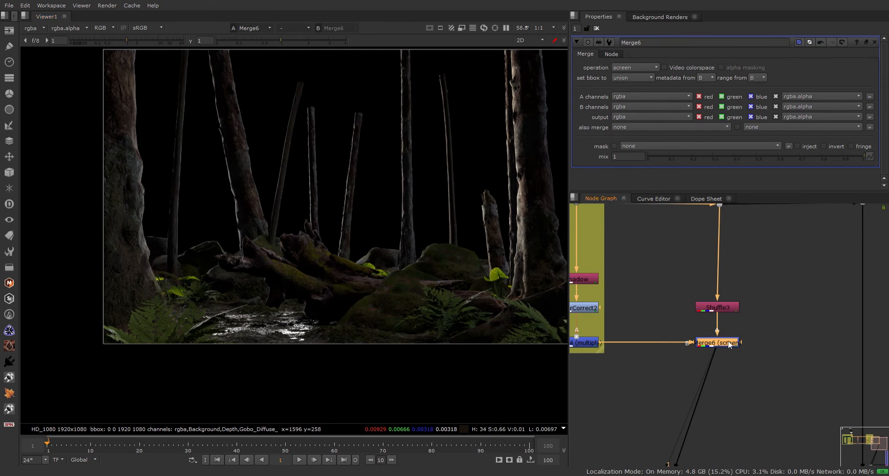
Toggle Merge6 on and off to compare the stream glint, leave it enabled, and add Roto1.
{"action": "key", "text": "d"}
{"action": "key", "text": "d"}
{"action": "key", "text": "d"}
{"action": "key", "text": "d"}
{"action": "key", "text": "d"}
{"action": "key", "text": "d"}
{"action": "key", "text": "d"}
{"action": "key", "text": "d"}
{"action": "key", "text": "d"}
{"action": "key", "text": "d"}
{"action": "key", "text": "d"}
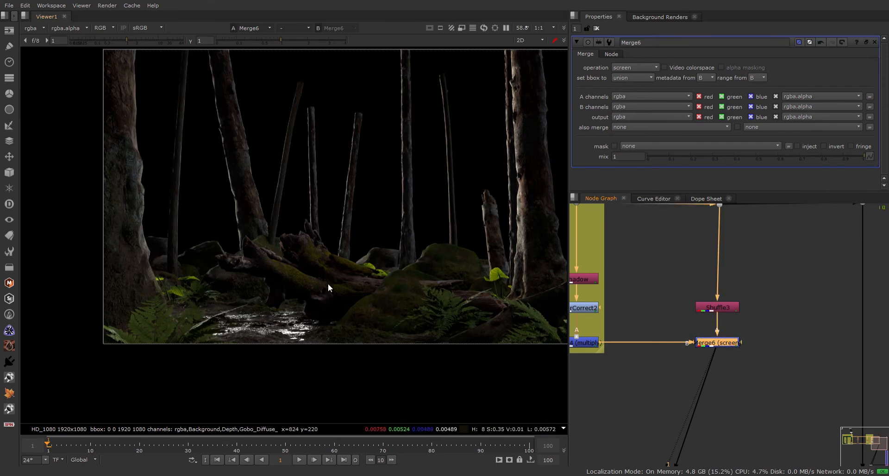
{"action": "scroll", "coordinate": [277, 260], "scroll_direction": "up", "scroll_amount": 2}
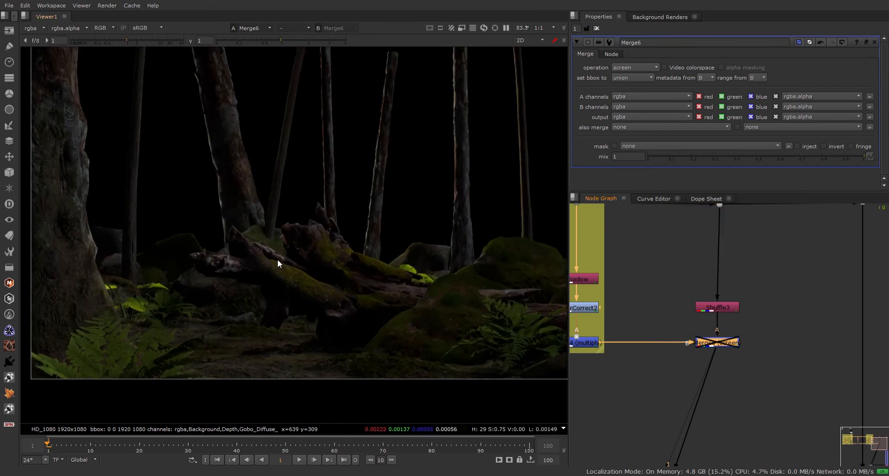
{"action": "key", "text": "d"}
{"action": "key", "text": "d"}
{"action": "key", "text": "d"}
{"action": "key", "text": "d"}
{"action": "key", "text": "d"}
{"action": "key", "text": "d"}
{"action": "key", "text": "d"}
{"action": "key", "text": "d"}
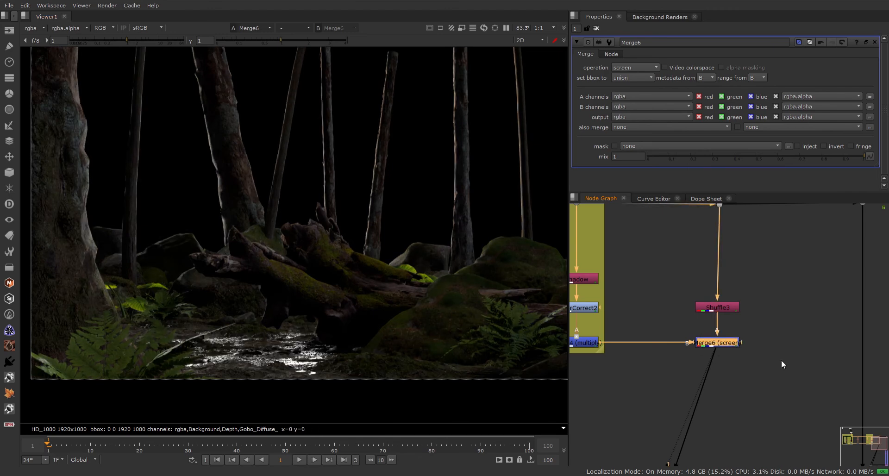
{"action": "key", "text": "d"}
{"action": "key", "text": "d"}
{"action": "key", "text": "d"}
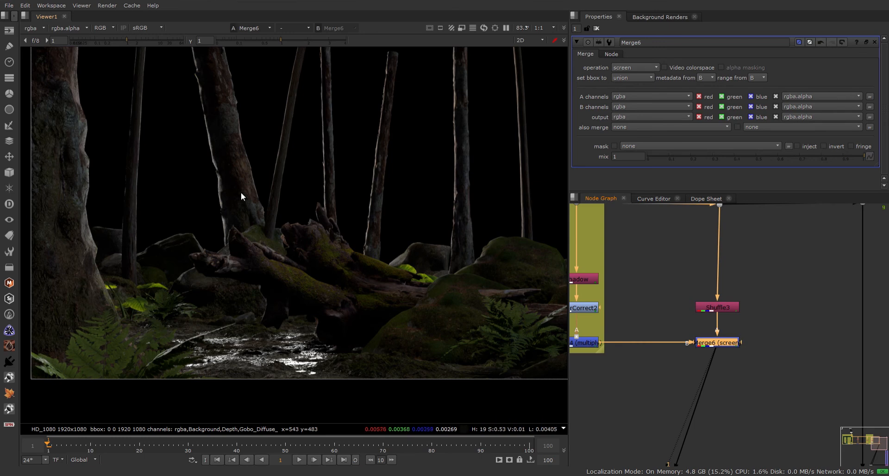
{"action": "key", "text": "d"}
{"action": "key", "text": "d"}
{"action": "key", "text": "d"}
{"action": "key", "text": "d"}
{"action": "middle_click_drag", "start_coordinate": [219, 141], "coordinate": [263, 246]}
{"action": "key", "text": "d"}
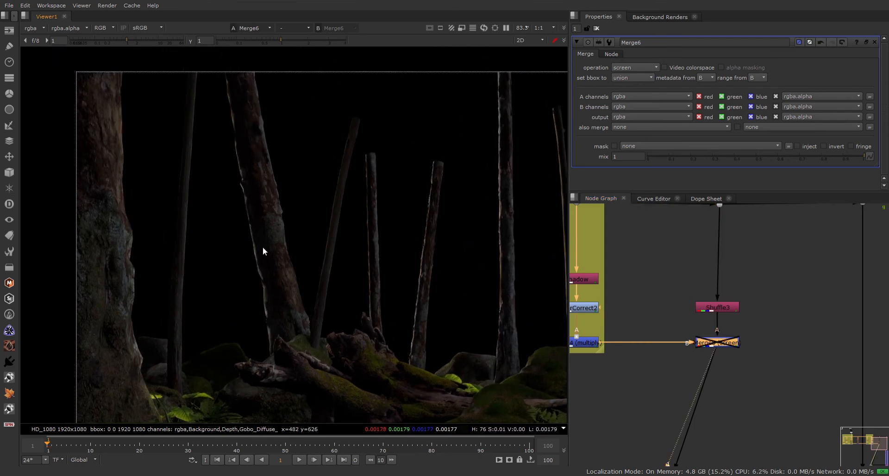
{"action": "key", "text": "d"}
{"action": "key", "text": "d"}
{"action": "key", "text": "d"}
{"action": "key", "text": "d"}
{"action": "key", "text": "d"}
{"action": "key", "text": "d"}
{"action": "key", "text": "d"}
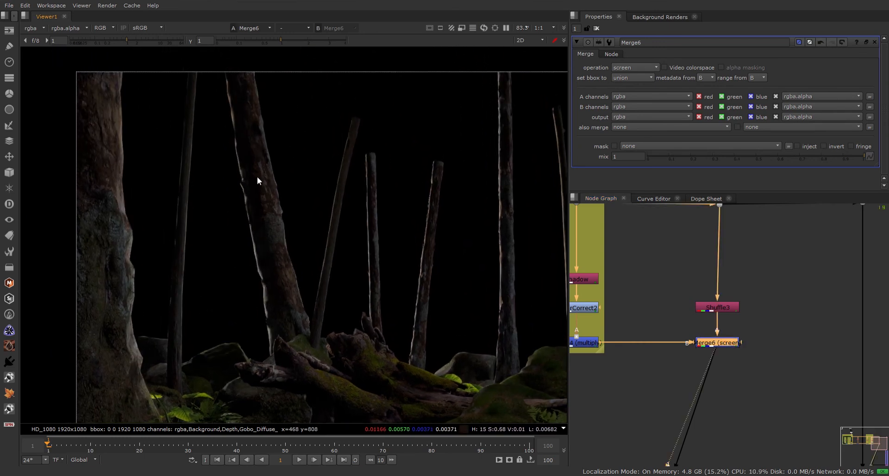
{"action": "key", "text": "d"}
{"action": "key", "text": "d"}
{"action": "key", "text": "d"}
{"action": "middle_click_drag", "start_coordinate": [367, 199], "coordinate": [219, 218]}
{"action": "key", "text": "d"}
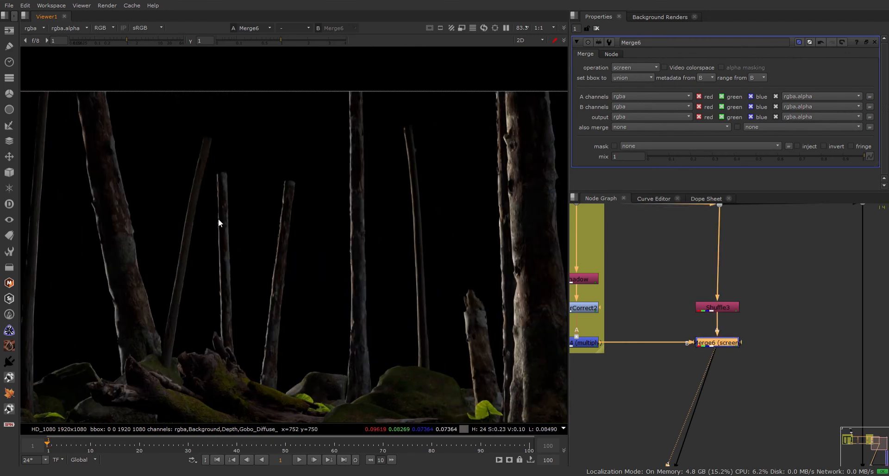
{"action": "key", "text": "d"}
{"action": "key", "text": "d"}
{"action": "key", "text": "d"}
{"action": "key", "text": "d"}
{"action": "key", "text": "d"}
{"action": "scroll", "coordinate": [448, 216], "scroll_direction": "up", "scroll_amount": 6}
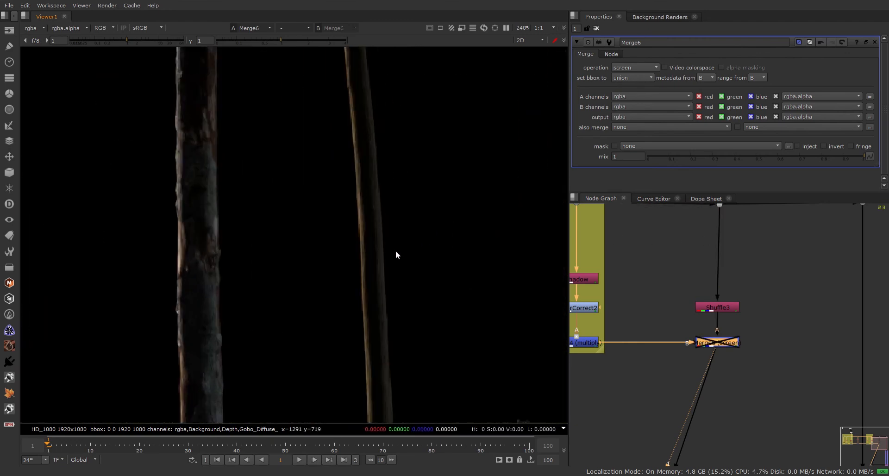
{"action": "key", "text": "d"}
{"action": "key", "text": "d"}
{"action": "scroll", "coordinate": [395, 251], "scroll_direction": "down", "scroll_amount": 4}
{"action": "scroll", "coordinate": [396, 252], "scroll_direction": "down", "scroll_amount": 4}
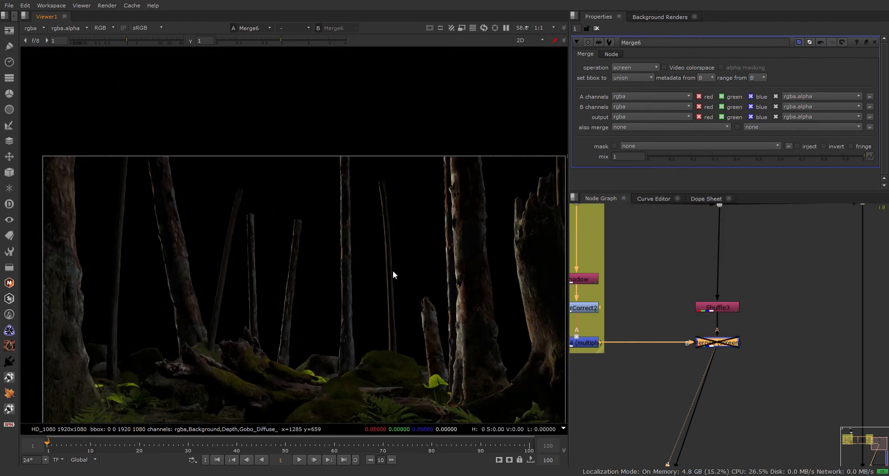
{"action": "middle_click_drag", "start_coordinate": [393, 273], "coordinate": [383, 110]}
{"action": "key", "text": "d"}
{"action": "scroll", "coordinate": [291, 276], "scroll_direction": "up", "scroll_amount": 4}
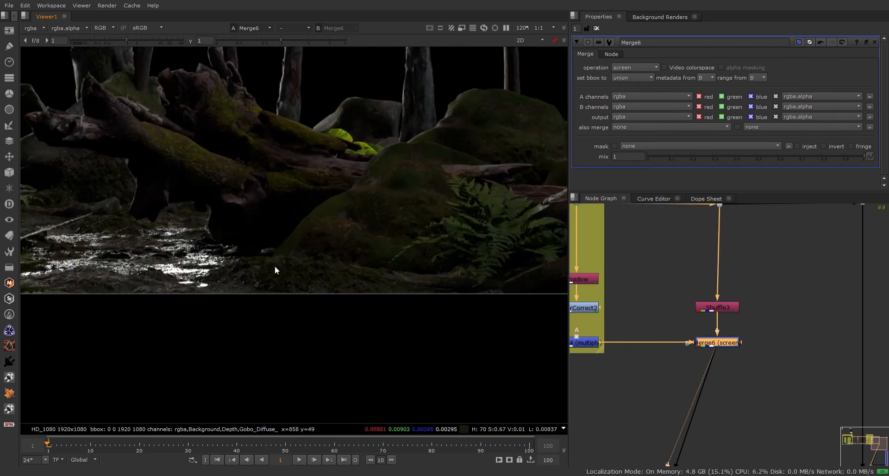
{"action": "middle_click_drag", "start_coordinate": [275, 266], "coordinate": [304, 287]}
{"action": "left_click", "coordinate": [769, 333]}
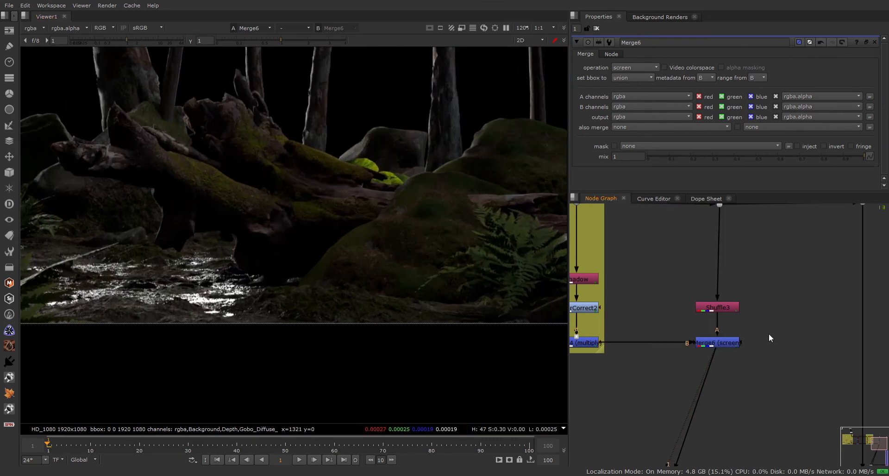
{"action": "key", "text": "o"}
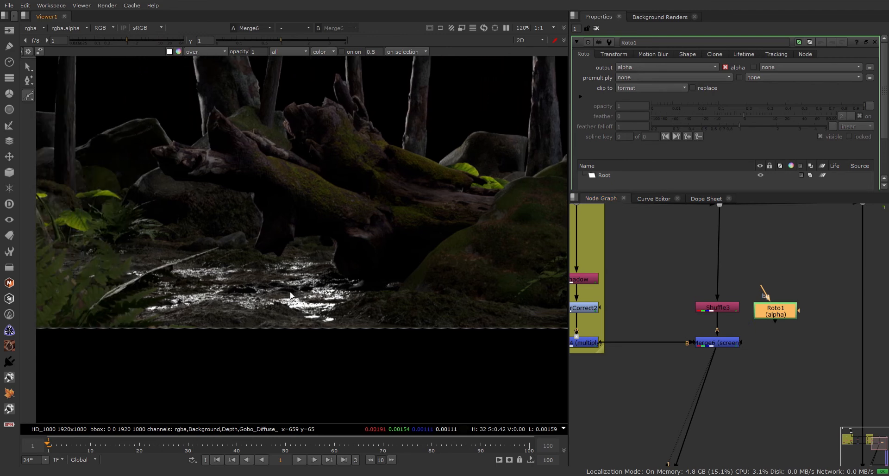
Draw a closed Bezier shape in Roto1 tracing the edges of the stream water.
{"action": "left_click", "coordinate": [243, 252]}
{"action": "left_click", "coordinate": [175, 261]}
{"action": "left_click", "coordinate": [154, 282]}
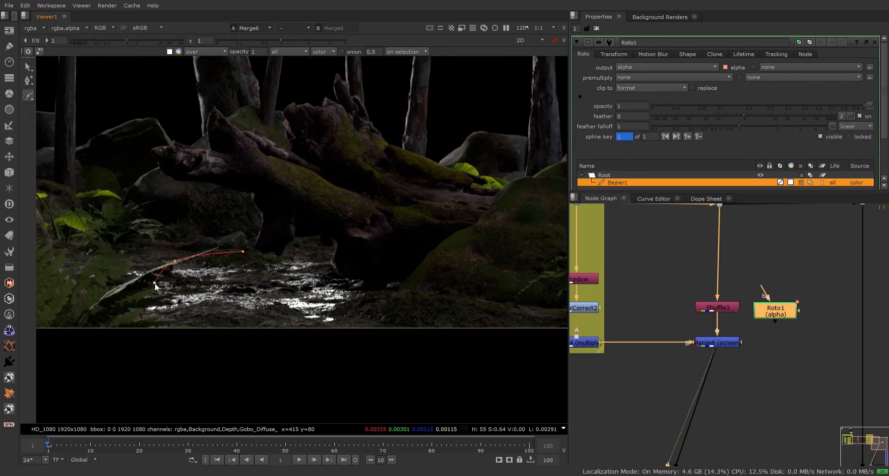
{"action": "left_click", "coordinate": [153, 299]}
{"action": "left_click", "coordinate": [144, 313]}
{"action": "left_click", "coordinate": [201, 321]}
{"action": "left_click", "coordinate": [327, 330]}
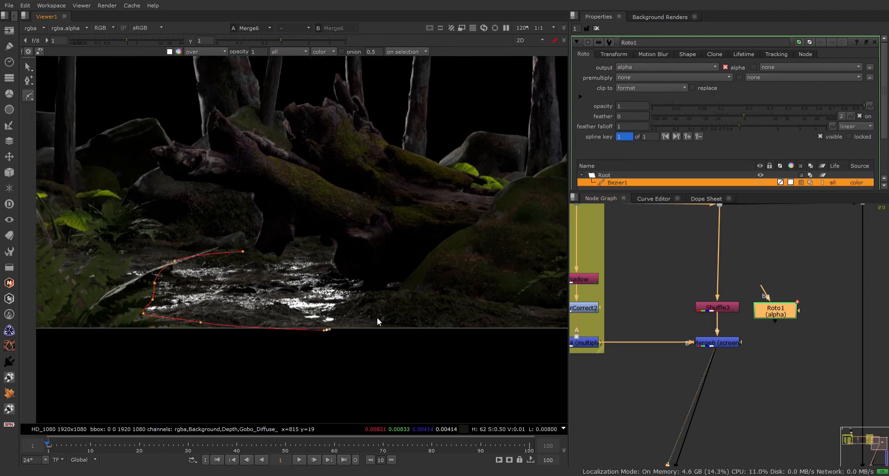
{"action": "left_click", "coordinate": [379, 316]}
{"action": "left_click", "coordinate": [389, 285]}
{"action": "left_click", "coordinate": [330, 263]}
{"action": "left_click", "coordinate": [310, 244]}
{"action": "left_click", "coordinate": [277, 247]}
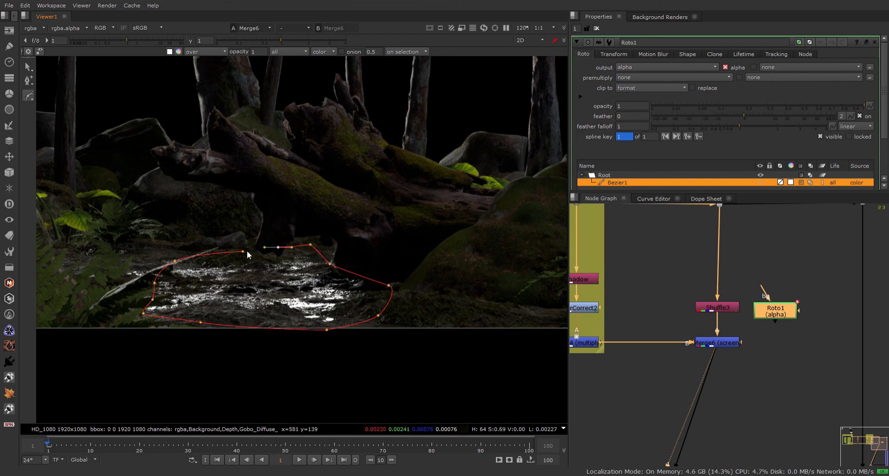
{"action": "left_click", "coordinate": [243, 252]}
Feather and smooth all the shape's points, then wire Roto1 into Merge6's mask input.
{"action": "left_click_drag", "start_coordinate": [93, 203], "coordinate": [379, 353]}
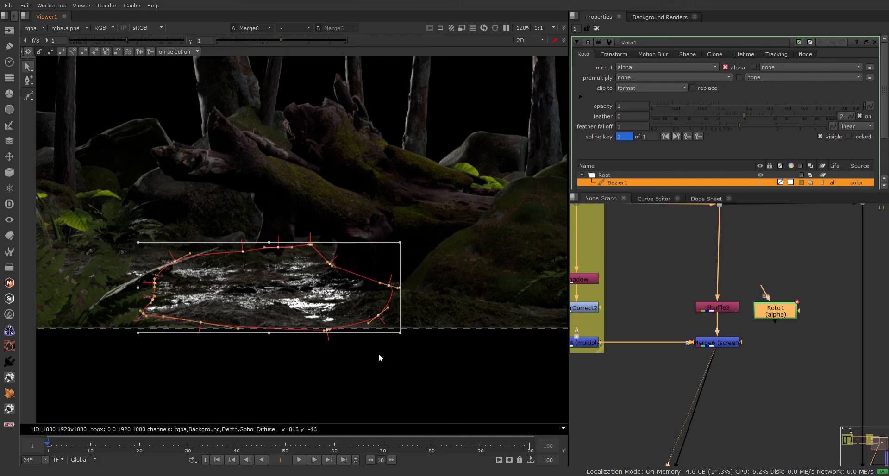
{"action": "key", "text": "e"}
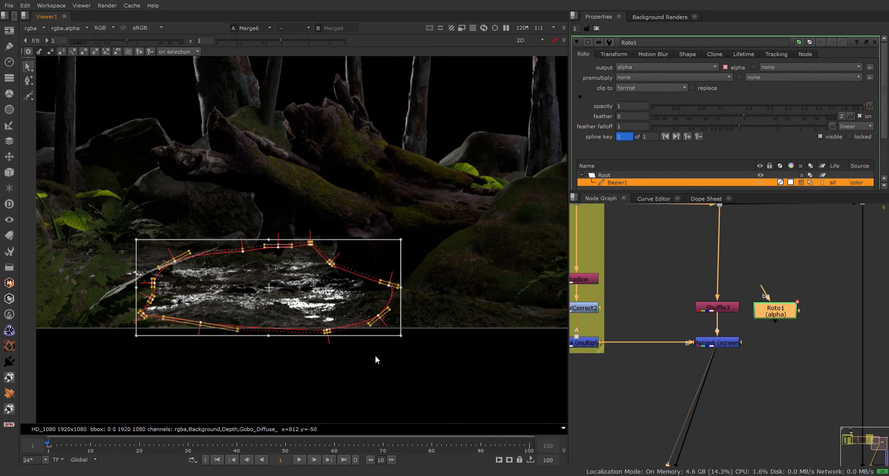
{"action": "key", "text": "o"}
{"action": "key", "text": "o"}
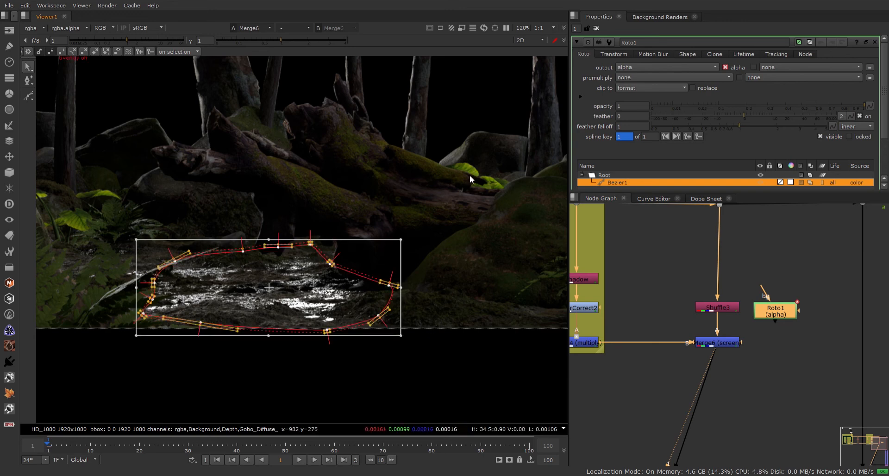
{"action": "key", "text": "z"}
{"action": "key", "text": "z"}
{"action": "key", "text": "z"}
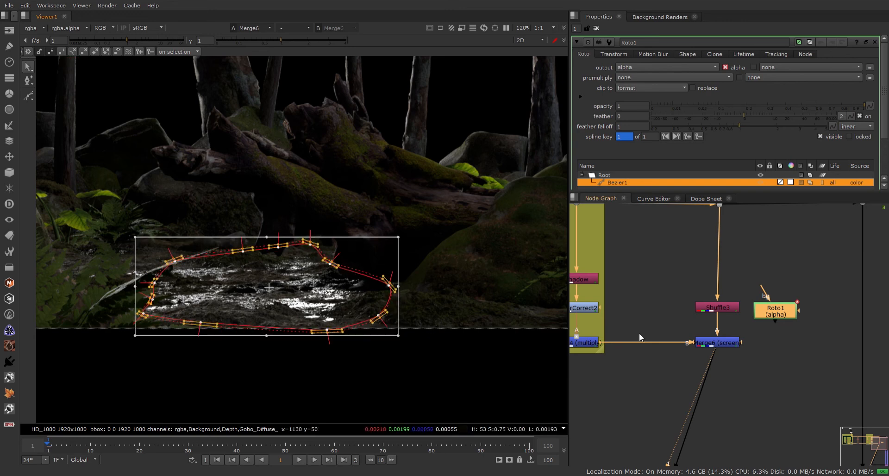
{"action": "left_click", "coordinate": [807, 373]}
{"action": "left_click_drag", "start_coordinate": [742, 343], "coordinate": [769, 314]}
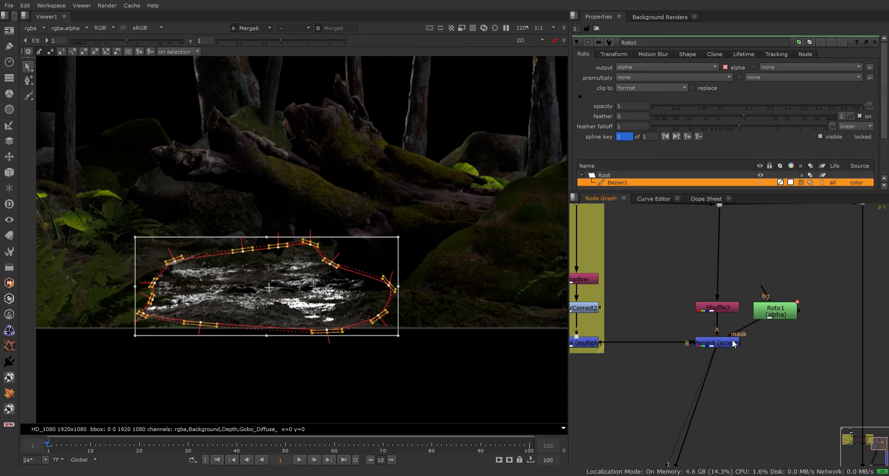
Deselect the shape's points and hide the roto overlay.
{"action": "left_click", "coordinate": [467, 256]}
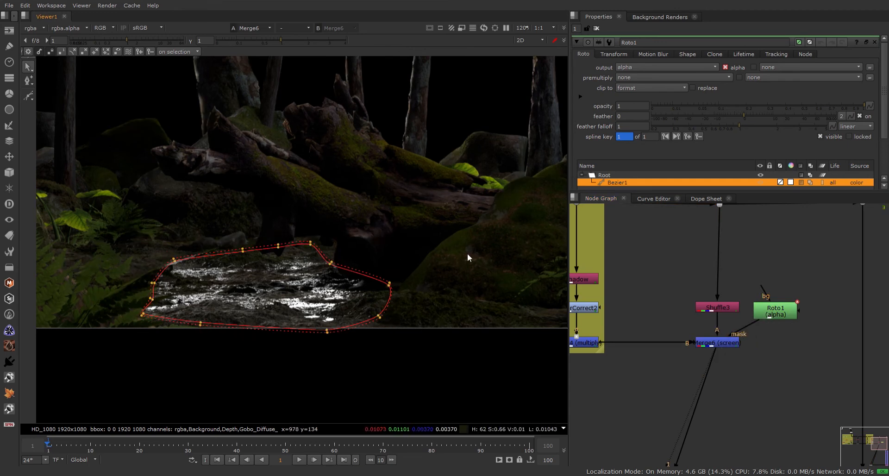
{"action": "key", "text": "o"}
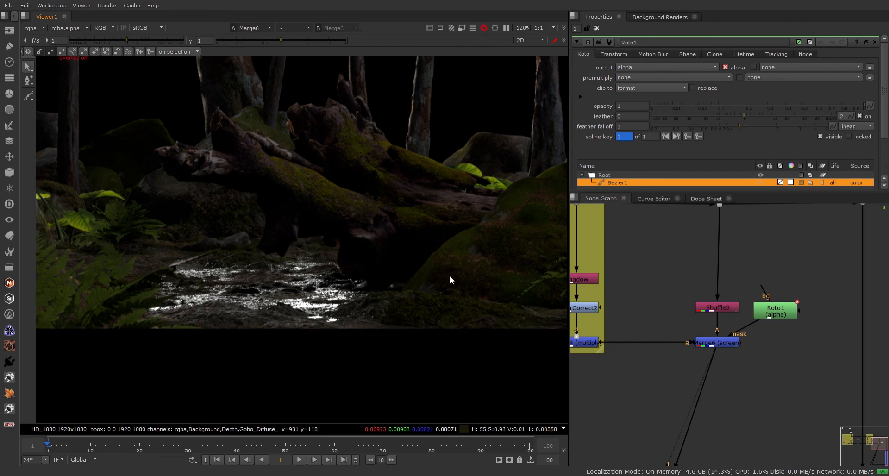
{"action": "middle_click_drag", "start_coordinate": [449, 276], "coordinate": [472, 354]}
{"action": "scroll", "coordinate": [472, 350], "scroll_direction": "down", "scroll_amount": 3}
A/B Merge6's masked specular, leave it enabled, and move Roto1 up and right.
{"action": "left_click", "coordinate": [716, 344]}
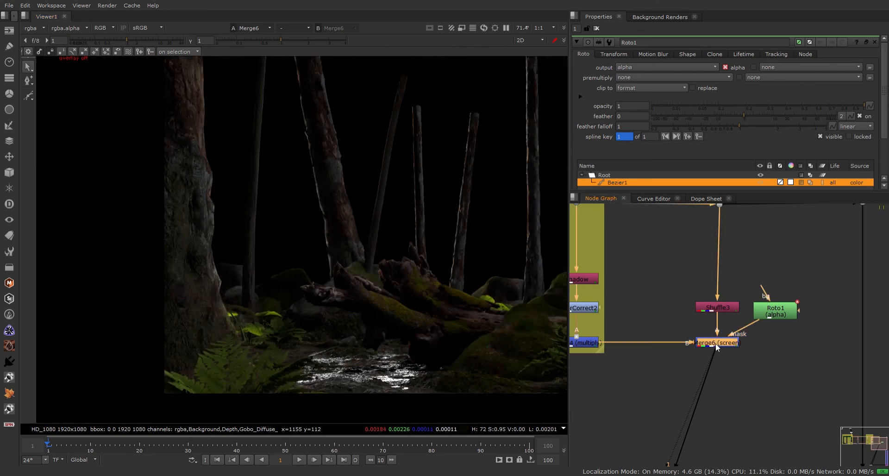
{"action": "key", "text": "d"}
{"action": "key", "text": "d"}
{"action": "key", "text": "d"}
{"action": "key", "text": "d"}
{"action": "key", "text": "d"}
{"action": "key", "text": "d"}
{"action": "key", "text": "d"}
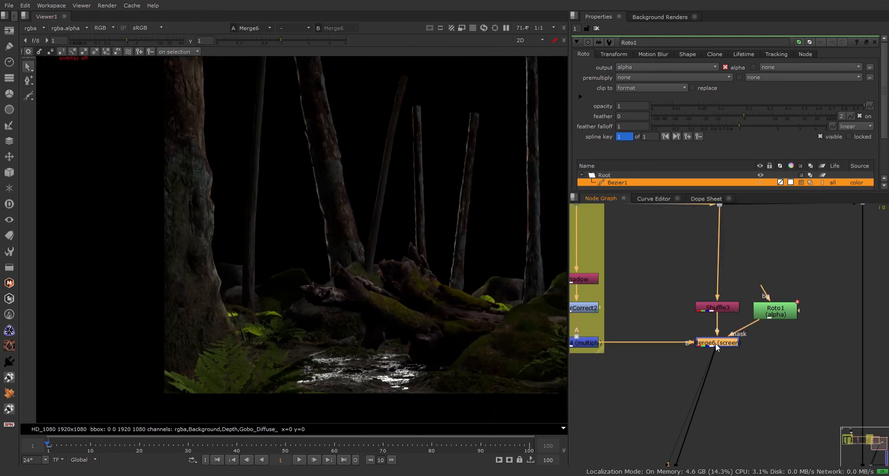
{"action": "key", "text": "d"}
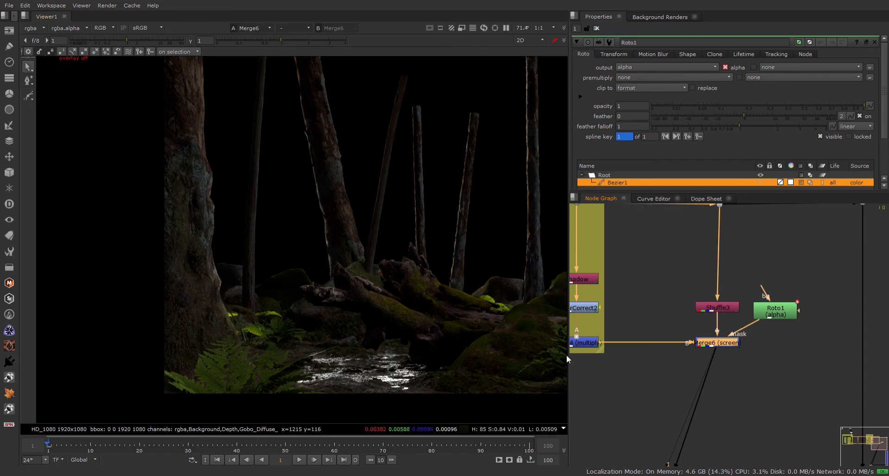
{"action": "scroll", "coordinate": [248, 387], "scroll_direction": "up", "scroll_amount": 5}
{"action": "key", "text": "d"}
{"action": "key", "text": "d"}
{"action": "key", "text": "d"}
{"action": "key", "text": "d"}
{"action": "key", "text": "d"}
{"action": "key", "text": "d"}
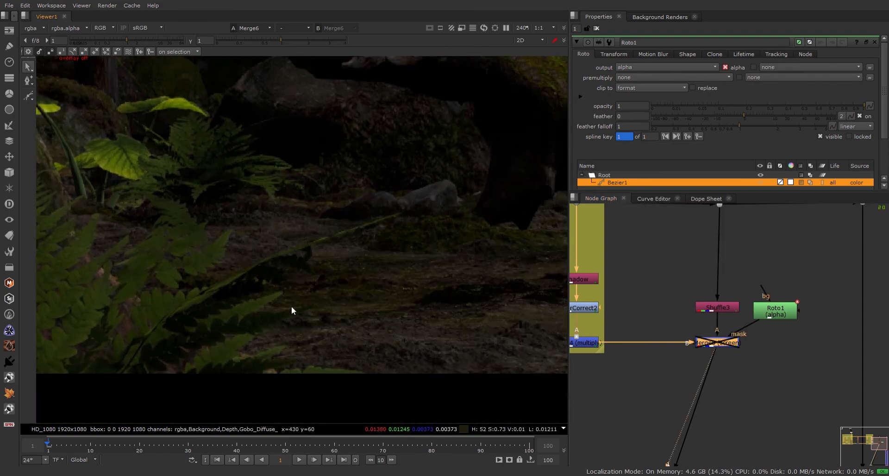
{"action": "key", "text": "d"}
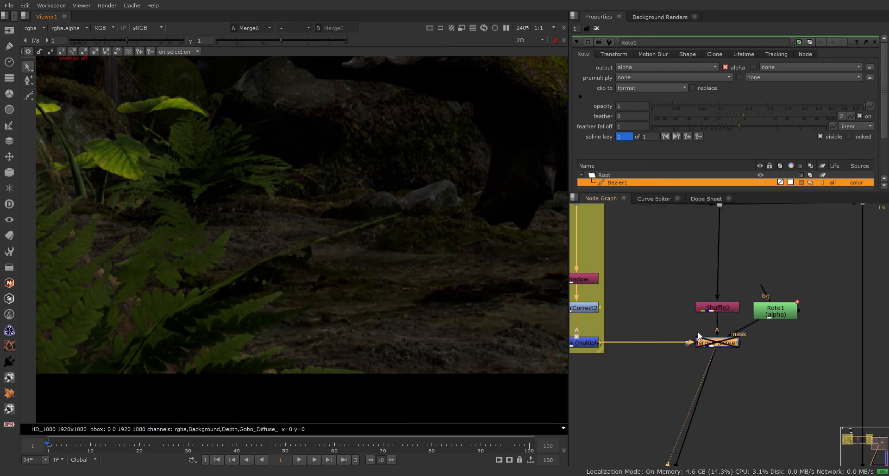
{"action": "key", "text": "d"}
{"action": "key", "text": "d"}
{"action": "key", "text": "d"}
{"action": "left_click_drag", "start_coordinate": [777, 315], "coordinate": [792, 309]}
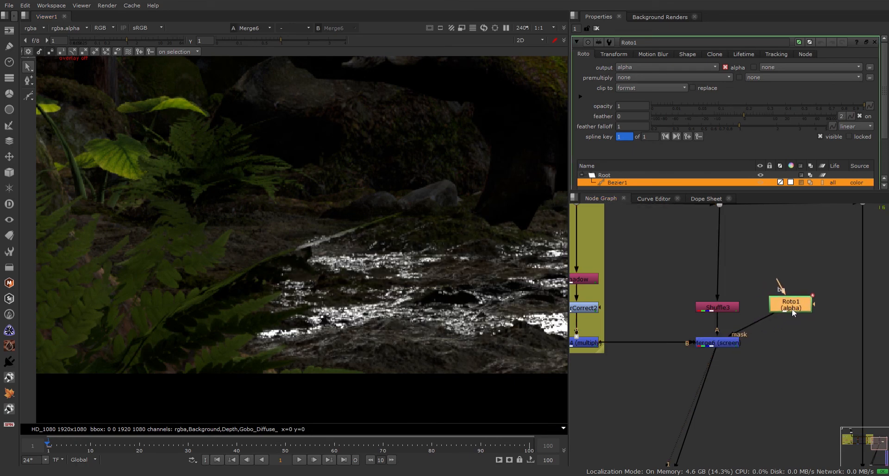
Add EdgeBlur1 under Roto1 and set the Bezier1 shape's feather to -24.
{"action": "left_click", "coordinate": [761, 318]}
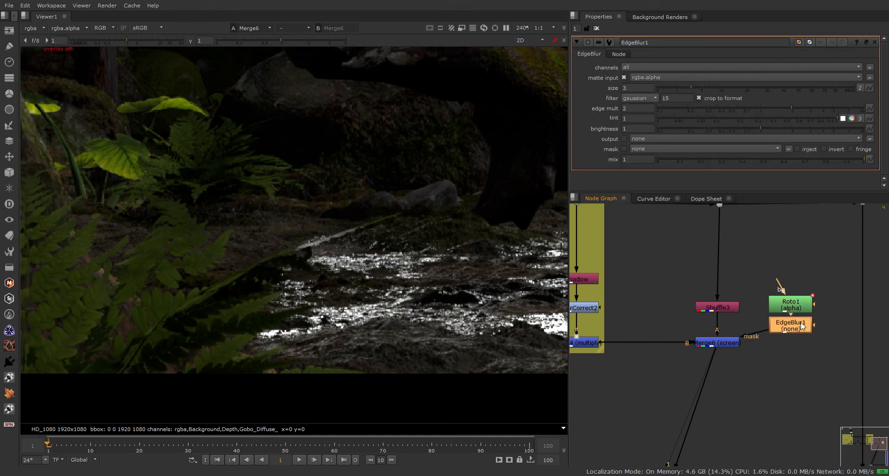
{"action": "left_click_drag", "start_coordinate": [802, 326], "coordinate": [803, 345]}
{"action": "double_click", "coordinate": [794, 307]}
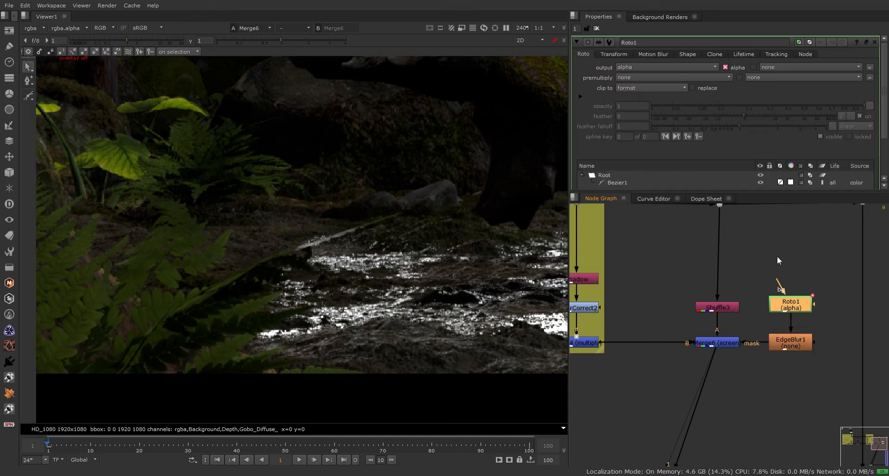
{"action": "left_click", "coordinate": [623, 184]}
{"action": "left_click_drag", "start_coordinate": [745, 118], "coordinate": [886, 111]}
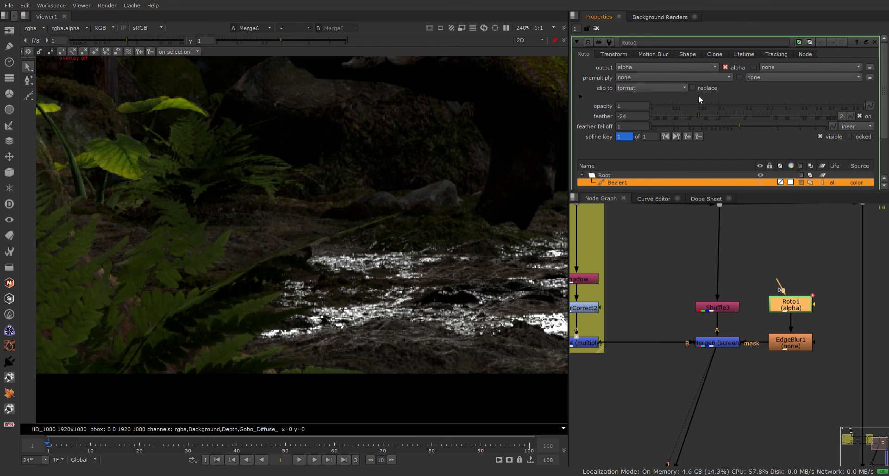
Set EdgeBlur1's size to 100.
{"action": "double_click", "coordinate": [792, 345]}
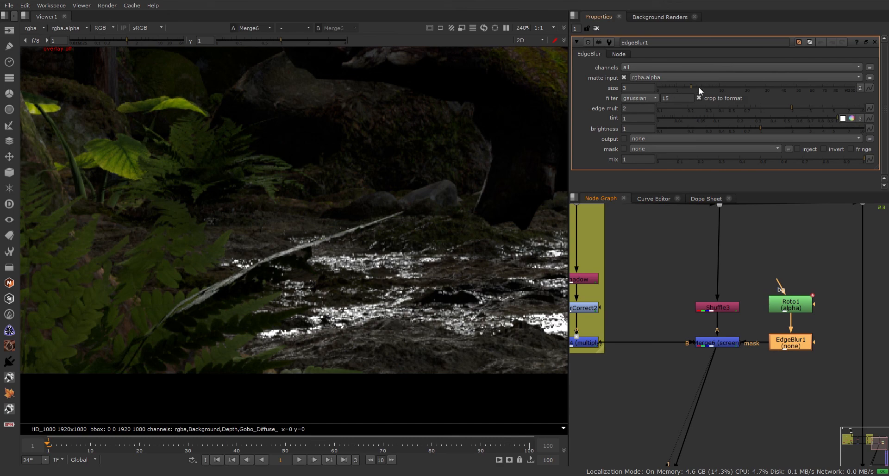
{"action": "left_click_drag", "start_coordinate": [693, 86], "coordinate": [755, 97]}
{"action": "left_click_drag", "start_coordinate": [837, 94], "coordinate": [861, 99]}
{"action": "scroll", "coordinate": [318, 219], "scroll_direction": "down", "scroll_amount": 3}
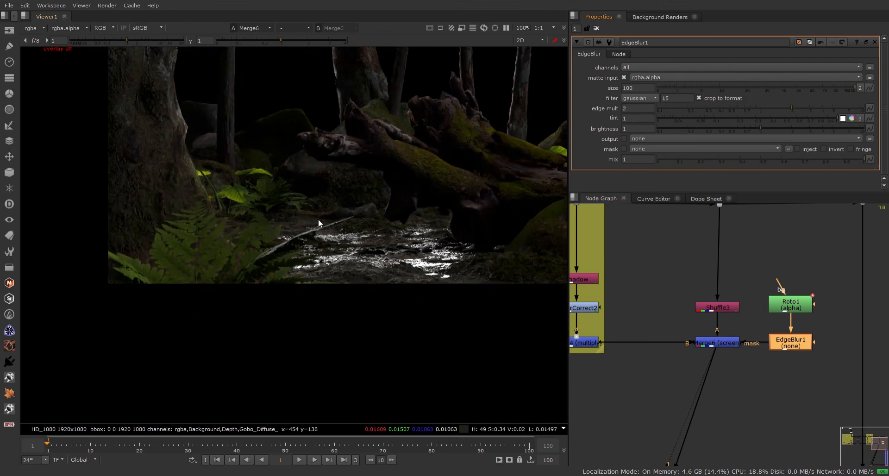
{"action": "scroll", "coordinate": [318, 219], "scroll_direction": "down", "scroll_amount": 2}
{"action": "double_click", "coordinate": [724, 344]}
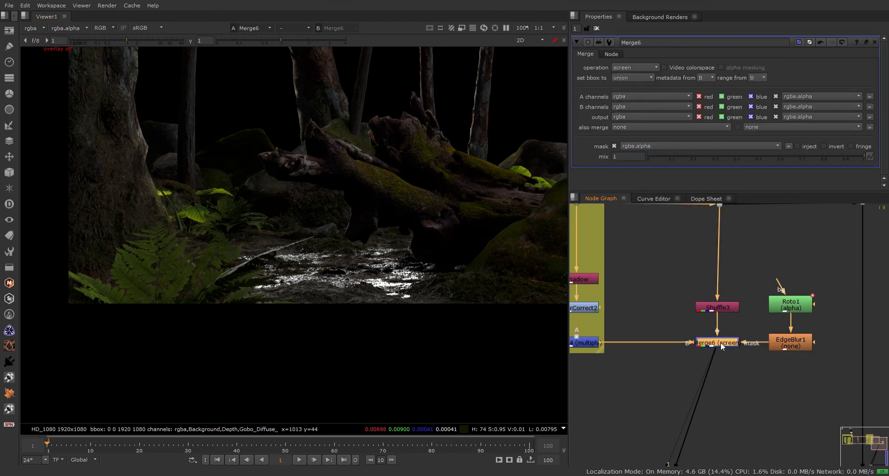
Test Merge6's mix at lower values like 0.255, move Shuffle3 higher, and restore mix to 1.
{"action": "left_click", "coordinate": [805, 157]}
{"action": "left_click_drag", "start_coordinate": [805, 158], "coordinate": [702, 156]}
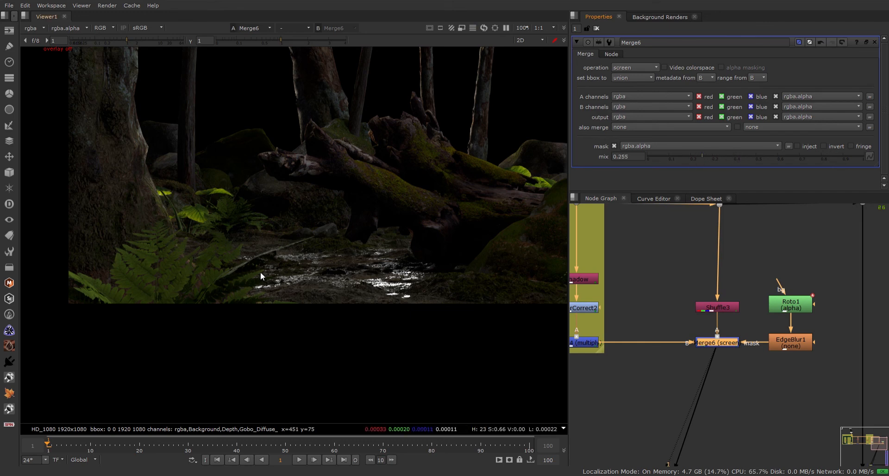
{"action": "scroll", "coordinate": [218, 279], "scroll_direction": "down", "scroll_amount": 2}
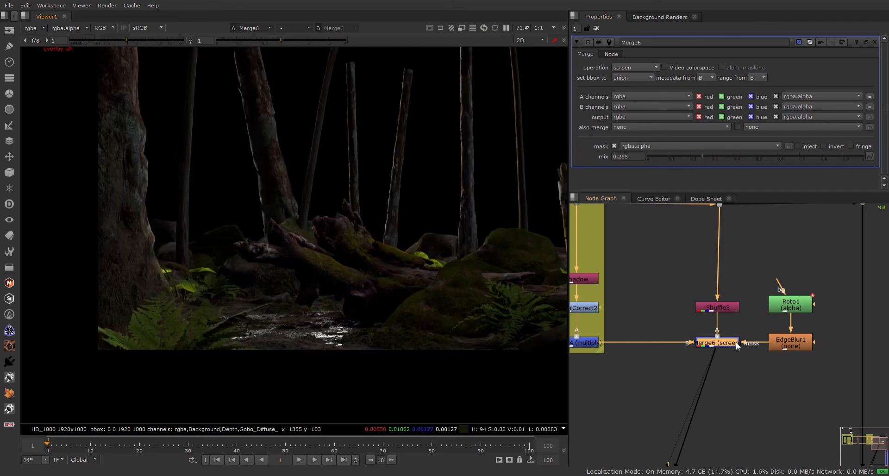
{"action": "left_click_drag", "start_coordinate": [722, 308], "coordinate": [722, 271]}
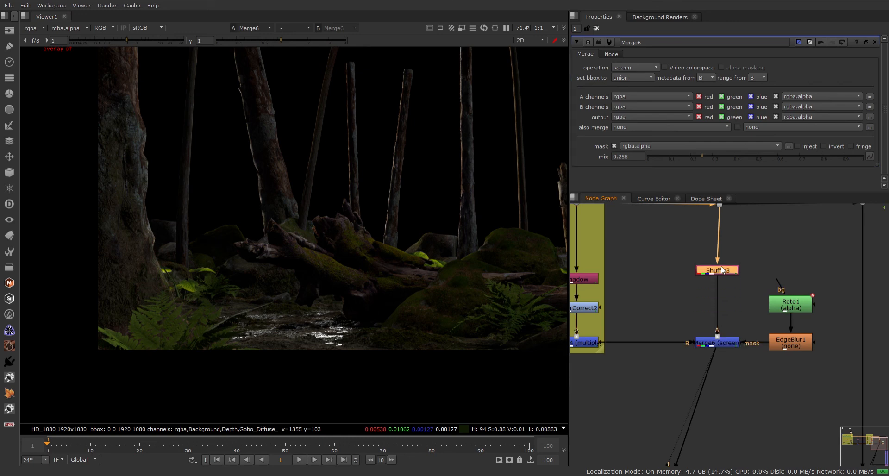
{"action": "left_click_drag", "start_coordinate": [721, 346], "coordinate": [716, 346]}
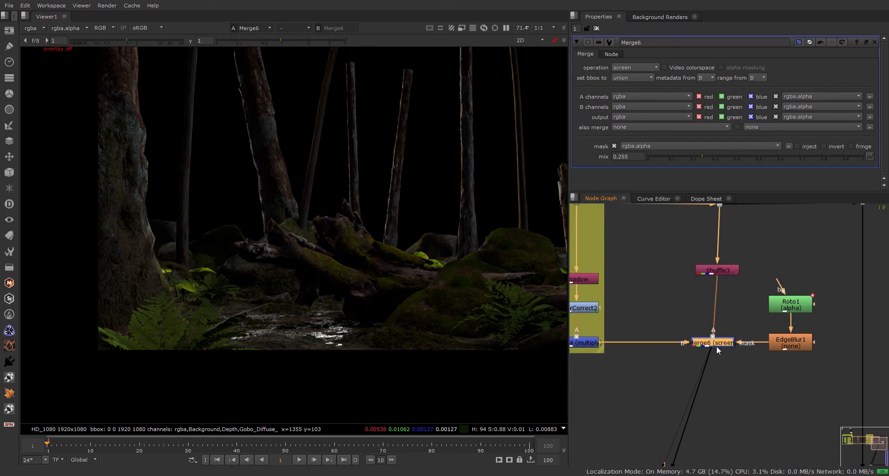
{"action": "left_click", "coordinate": [701, 156], "text": "ctrl"}
{"action": "left_click", "coordinate": [718, 271]}
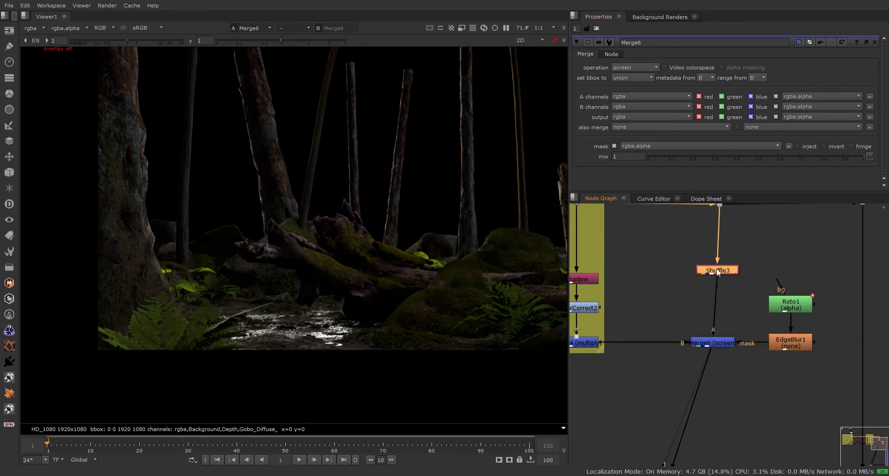
Insert Grade1 after Shuffle3, tune its gain to 0.44, and toggle it to compare.
{"action": "key", "text": "g"}
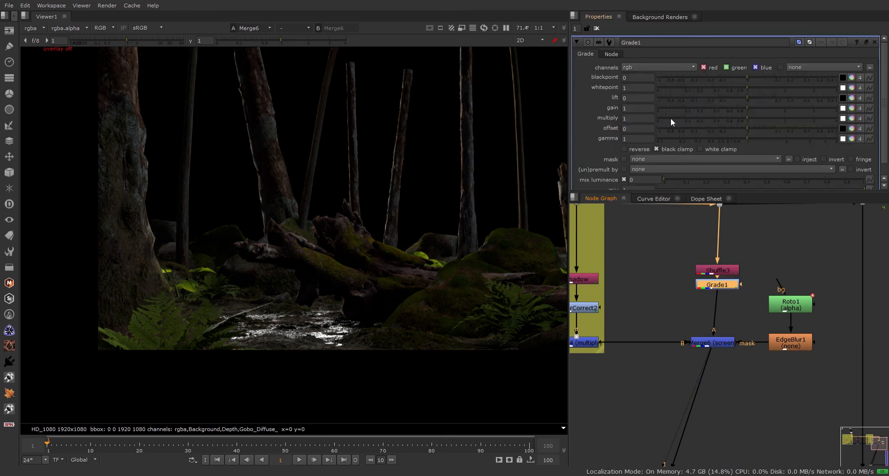
{"action": "left_click_drag", "start_coordinate": [746, 107], "coordinate": [669, 115]}
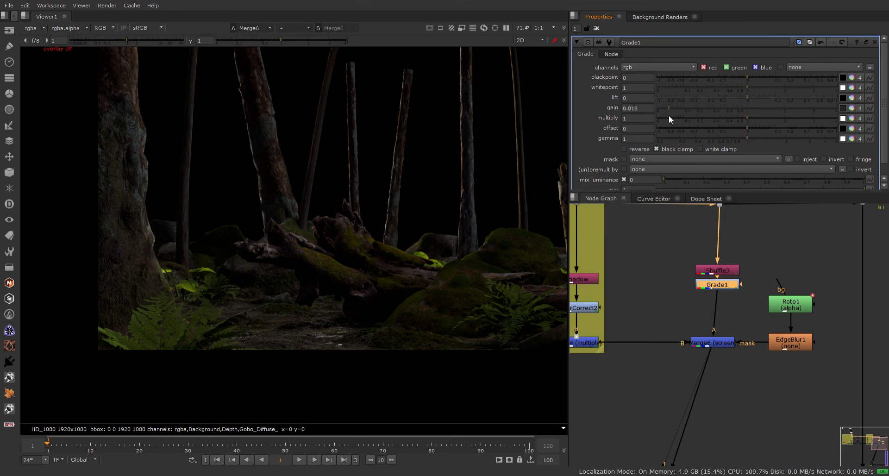
{"action": "left_click_drag", "start_coordinate": [721, 290], "coordinate": [720, 299]}
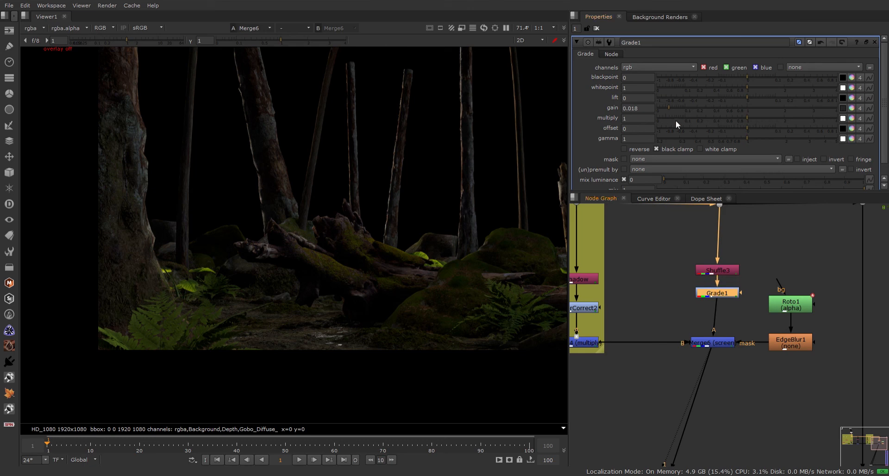
{"action": "left_click_drag", "start_coordinate": [669, 107], "coordinate": [862, 102]}
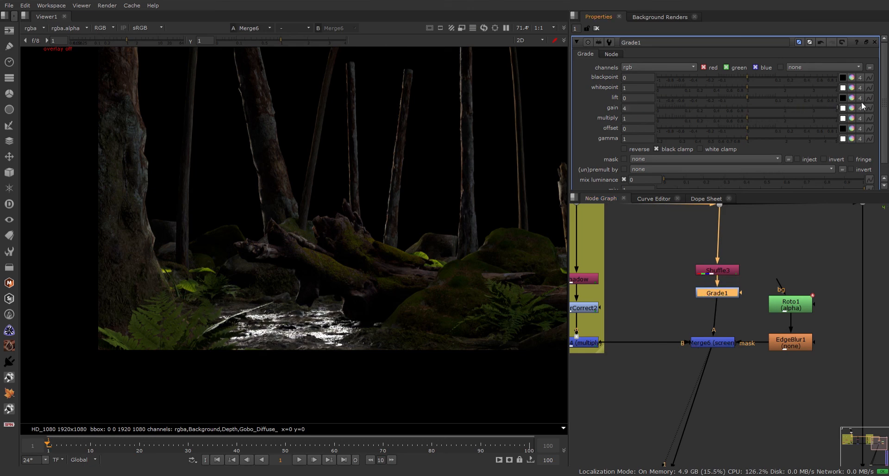
{"action": "left_click", "coordinate": [721, 293]}
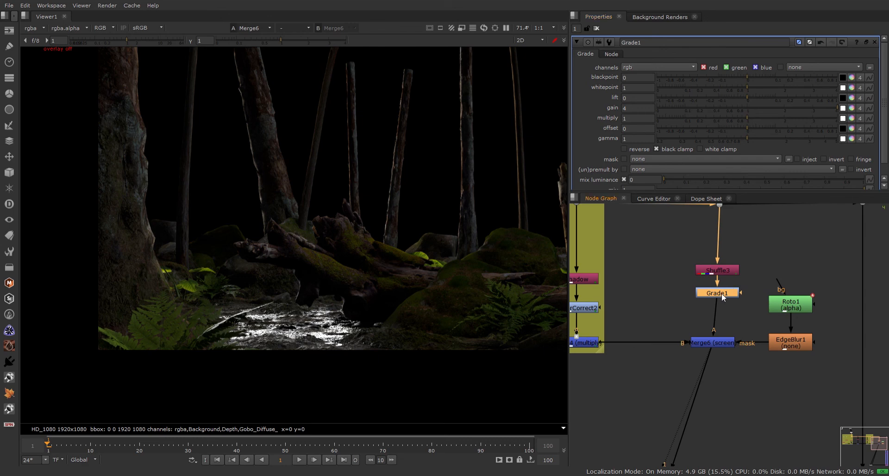
{"action": "key", "text": "d"}
{"action": "key", "text": "d"}
{"action": "key", "text": "d"}
{"action": "key", "text": "d"}
{"action": "key", "text": "d"}
{"action": "key", "text": "d"}
{"action": "key", "text": "d"}
{"action": "key", "text": "d"}
{"action": "left_click_drag", "start_coordinate": [745, 108], "coordinate": [888, 107]}
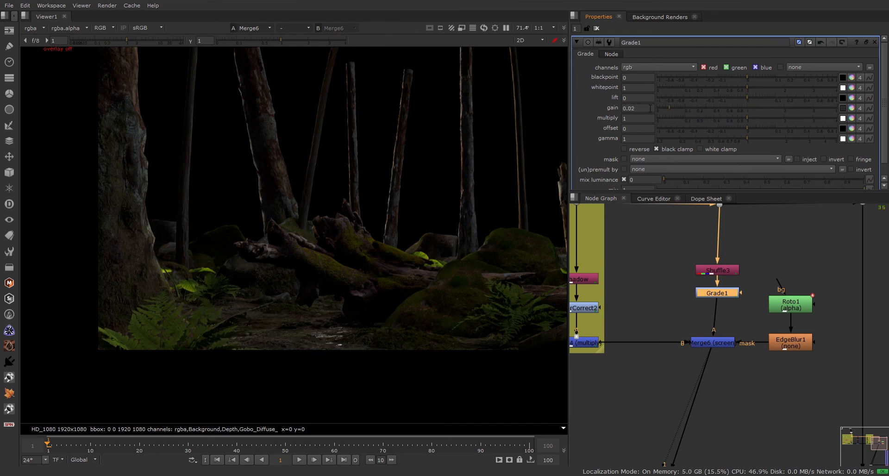
{"action": "left_click_drag", "start_coordinate": [669, 108], "coordinate": [717, 117]}
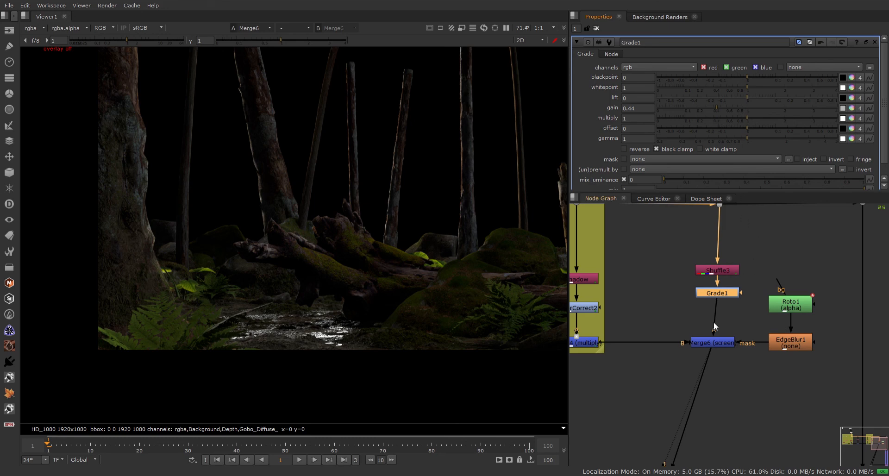
Toggle Grade1 off and on to compare the comp, and nudge Merge6 slightly.
{"action": "key", "text": "d"}
{"action": "key", "text": "d"}
{"action": "key", "text": "d"}
{"action": "key", "text": "d"}
{"action": "key", "text": "d"}
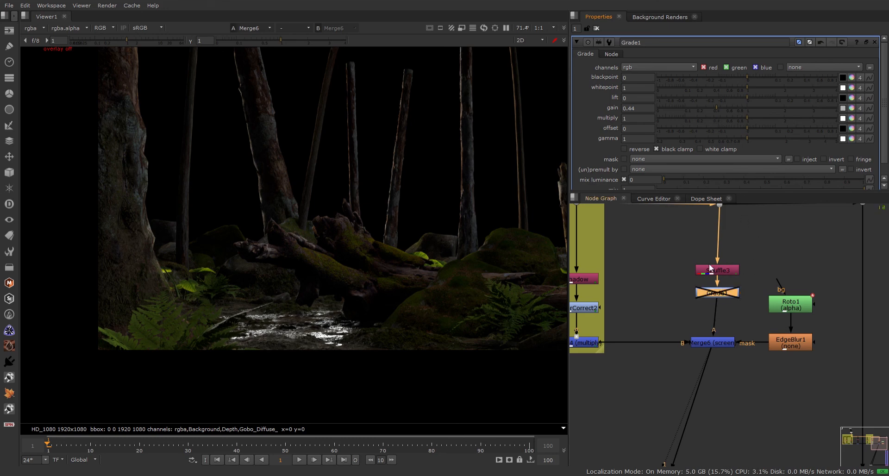
{"action": "key", "text": "d"}
{"action": "key", "text": "d"}
{"action": "key", "text": "d"}
{"action": "key", "text": "d"}
{"action": "key", "text": "d"}
{"action": "scroll", "coordinate": [722, 287], "scroll_direction": "down", "scroll_amount": 5}
{"action": "mouse_move", "coordinate": [715, 314]}
{"action": "left_mouse_down"}
{"action": "mouse_move", "coordinate": [727, 315]}
{"action": "mouse_move", "coordinate": [717, 315]}
{"action": "left_mouse_up"}
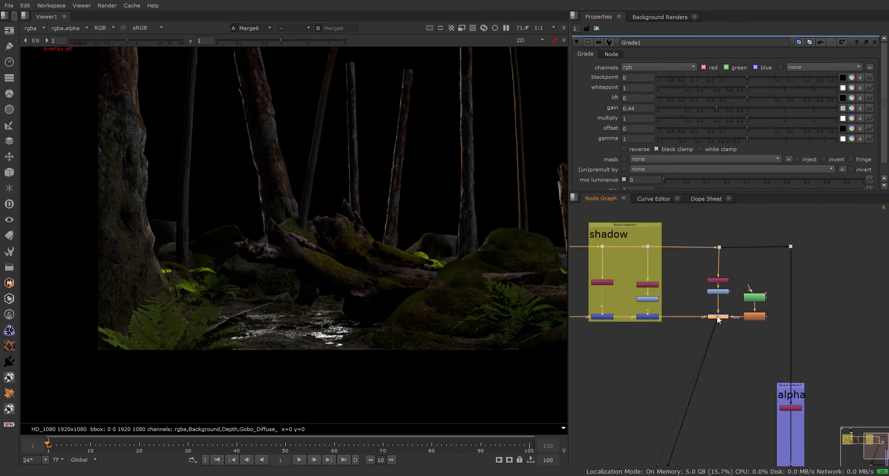
{"action": "scroll", "coordinate": [720, 320], "scroll_direction": "down", "scroll_amount": 2}
{"action": "scroll", "coordinate": [724, 324], "scroll_direction": "down", "scroll_amount": 2}
{"action": "middle_click_drag", "start_coordinate": [774, 355], "coordinate": [742, 286]}
{"action": "scroll", "coordinate": [716, 386], "scroll_direction": "up", "scroll_amount": 2}
{"action": "scroll", "coordinate": [711, 349], "scroll_direction": "down", "scroll_amount": 4}
{"action": "scroll", "coordinate": [720, 366], "scroll_direction": "up", "scroll_amount": 3}
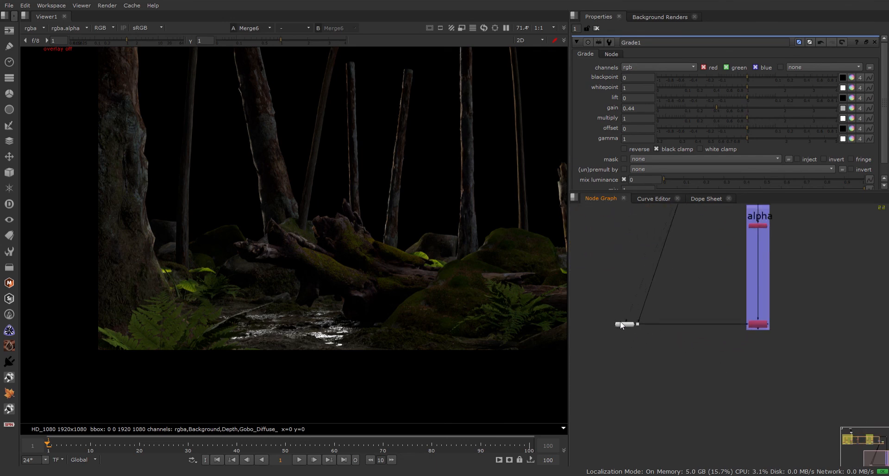
Move the Viewer node aside, reposition the Dot feeding Copy1, and view its output.
{"action": "left_click_drag", "start_coordinate": [630, 325], "coordinate": [540, 365]}
{"action": "left_click", "coordinate": [652, 324]}
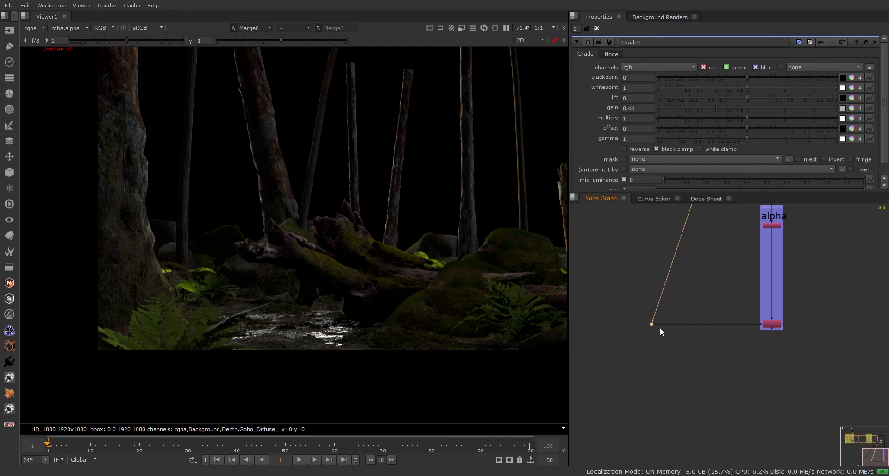
{"action": "left_click_drag", "start_coordinate": [652, 325], "coordinate": [719, 355]}
{"action": "scroll", "coordinate": [707, 343], "scroll_direction": "down", "scroll_amount": 3}
{"action": "key", "text": "1"}
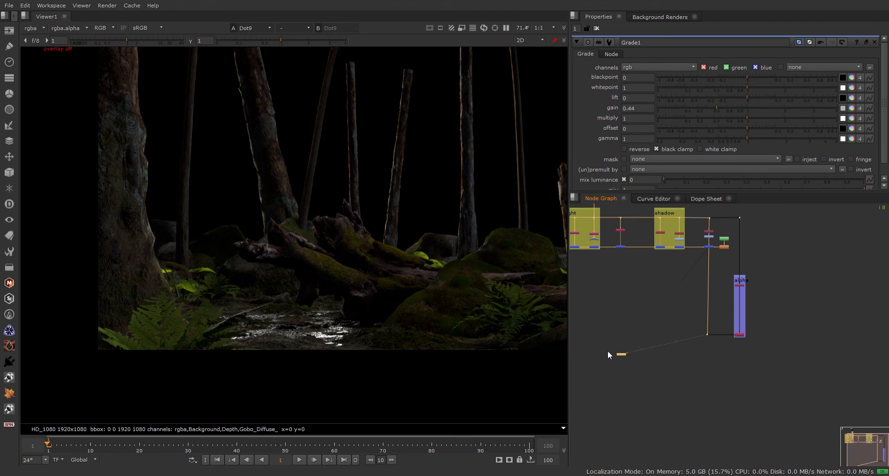
{"action": "scroll", "coordinate": [608, 351], "scroll_direction": "up", "scroll_amount": 3}
{"action": "left_click_drag", "start_coordinate": [635, 357], "coordinate": [777, 439]}
{"action": "left_click", "coordinate": [785, 388]}
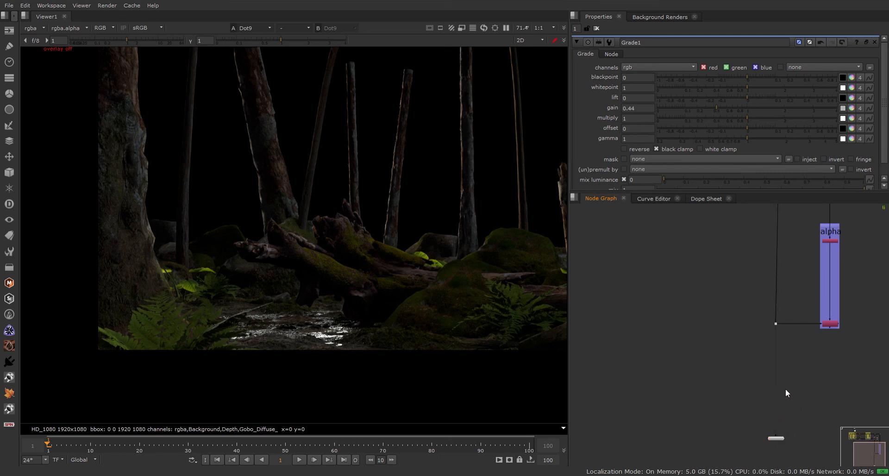
Check the Dot output's blue channel and alpha, then inspect the wet ground.
{"action": "scroll", "coordinate": [762, 344], "scroll_direction": "down", "scroll_amount": 3}
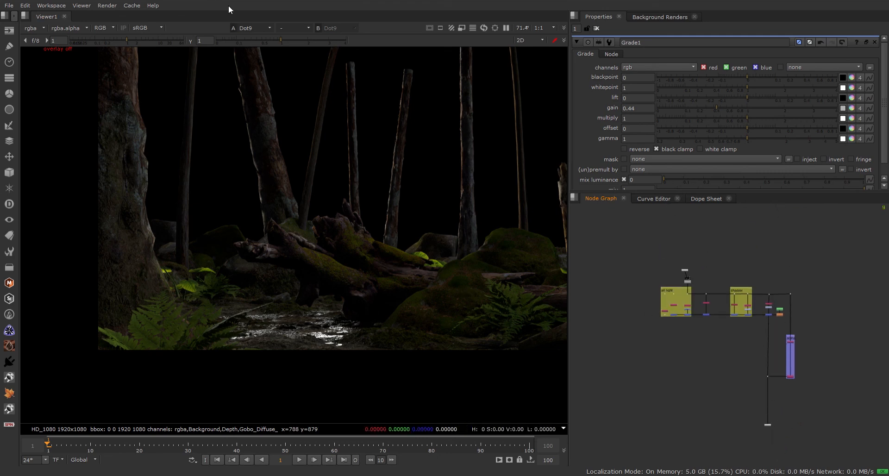
{"action": "key", "text": "b"}
{"action": "key", "text": "b"}
{"action": "key", "text": "b"}
{"action": "key", "text": "b"}
{"action": "scroll", "coordinate": [794, 397], "scroll_direction": "up", "scroll_amount": 4}
{"action": "scroll", "coordinate": [773, 377], "scroll_direction": "up", "scroll_amount": 3}
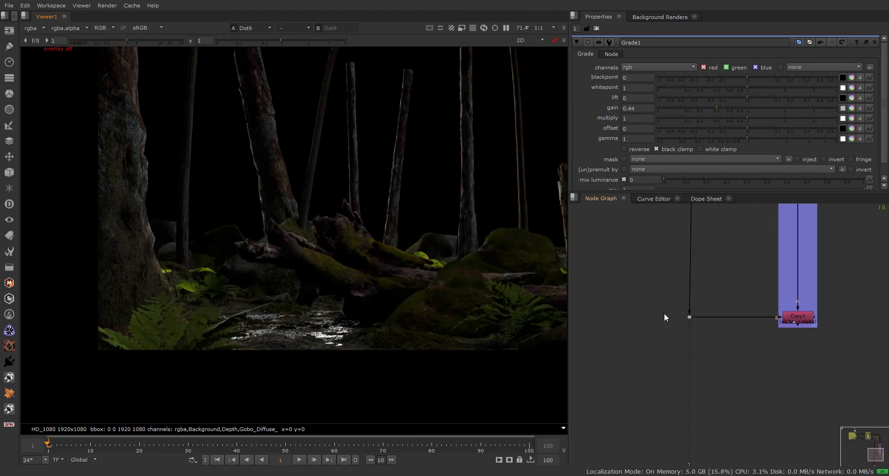
{"action": "middle_click_drag", "start_coordinate": [744, 317], "coordinate": [750, 419]}
{"action": "scroll", "coordinate": [737, 366], "scroll_direction": "down", "scroll_amount": 3}
{"action": "middle_click_drag", "start_coordinate": [734, 299], "coordinate": [738, 360]}
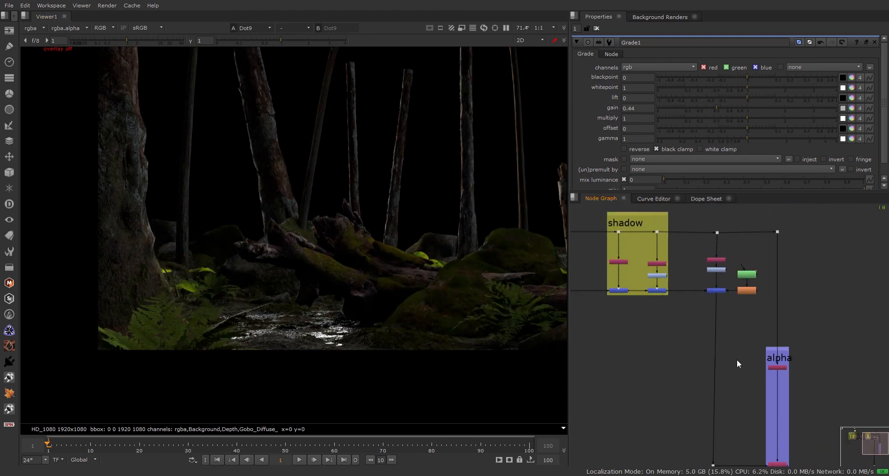
{"action": "scroll", "coordinate": [728, 319], "scroll_direction": "up", "scroll_amount": 3}
{"action": "middle_click_drag", "start_coordinate": [749, 308], "coordinate": [671, 309]}
{"action": "key", "text": "a"}
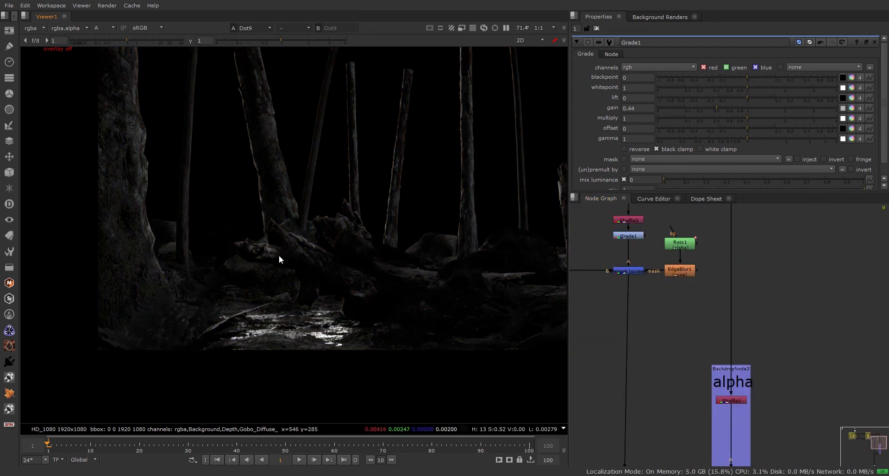
{"action": "middle_click_drag", "start_coordinate": [403, 273], "coordinate": [222, 237]}
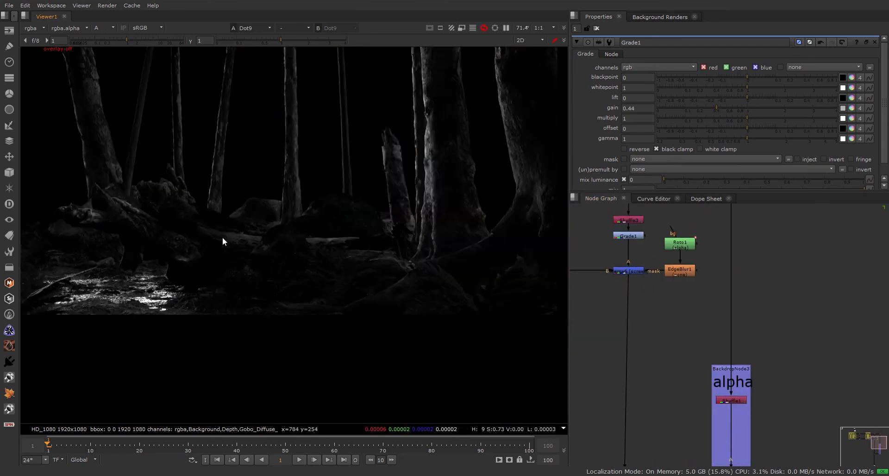
Nudge the Dot beside Copy1 slightly to the right and view it.
{"action": "middle_click_drag", "start_coordinate": [686, 397], "coordinate": [692, 283]}
{"action": "middle_click_drag", "start_coordinate": [721, 388], "coordinate": [713, 335]}
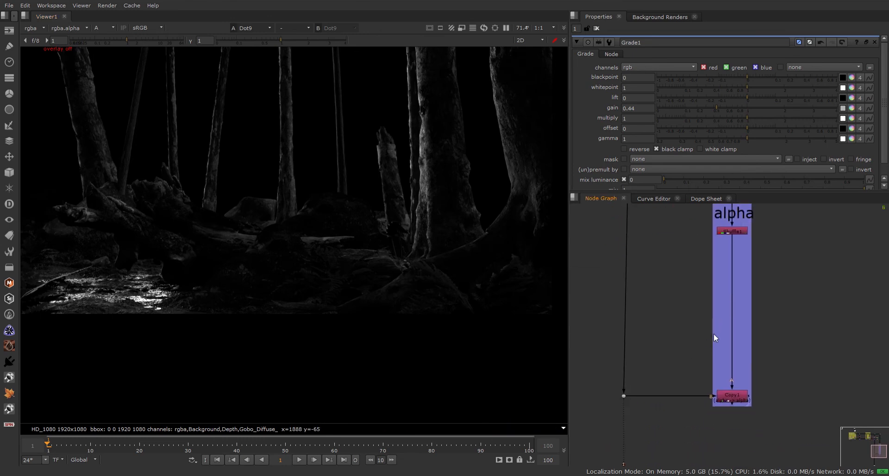
{"action": "left_click_drag", "start_coordinate": [624, 396], "coordinate": [624, 415]}
{"action": "key", "text": "1"}
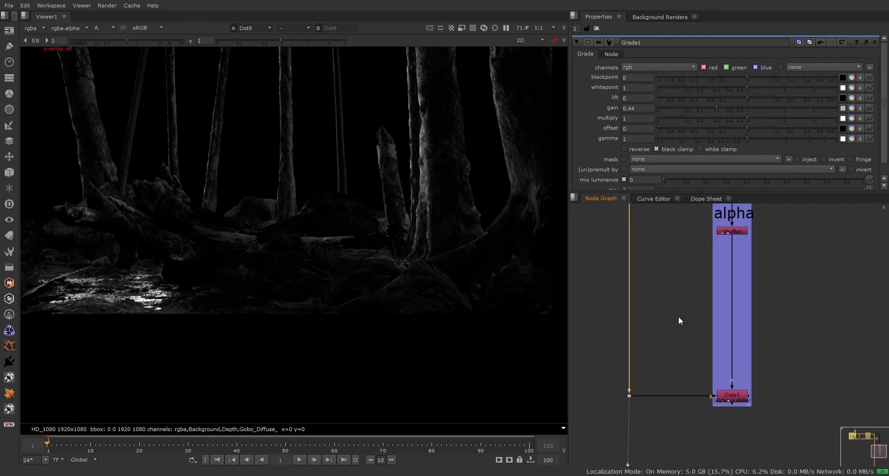
{"action": "middle_click_drag", "start_coordinate": [724, 257], "coordinate": [753, 220]}
View Shuffle1's alpha matte, then Copy1's output, then the Dot's output again.
{"action": "left_click", "coordinate": [746, 319]}
{"action": "key", "text": "1"}
{"action": "scroll", "coordinate": [764, 353], "scroll_direction": "up", "scroll_amount": 2}
{"action": "scroll", "coordinate": [765, 354], "scroll_direction": "up", "scroll_amount": 1}
{"action": "left_click", "coordinate": [720, 342]}
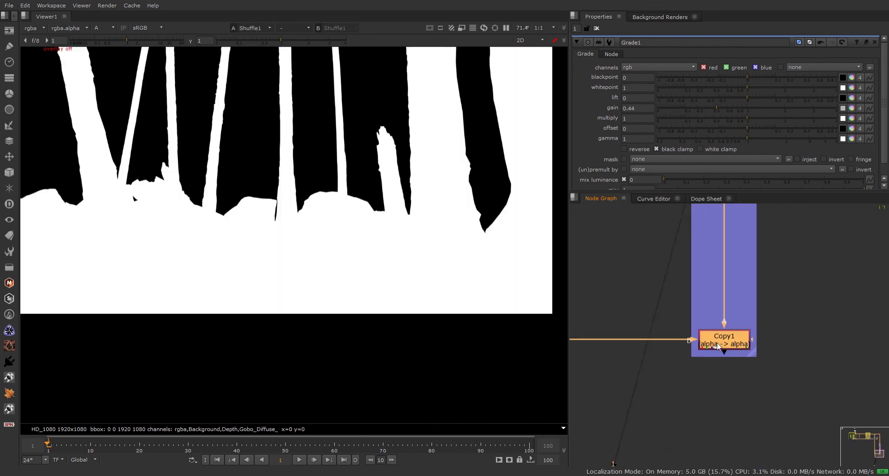
{"action": "key", "text": "1"}
{"action": "middle_click_drag", "start_coordinate": [658, 346], "coordinate": [814, 340]}
{"action": "left_click_drag", "start_coordinate": [748, 326], "coordinate": [667, 358]}
{"action": "key", "text": "1"}
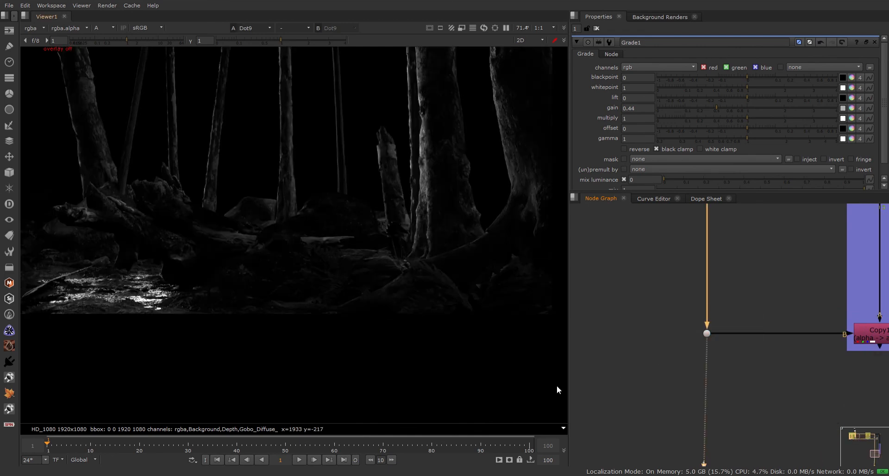
Connect the held wire to Merge4 in the shadow backdrop.
{"action": "middle_click_drag", "start_coordinate": [710, 302], "coordinate": [701, 430]}
{"action": "middle_click_drag", "start_coordinate": [711, 255], "coordinate": [725, 430]}
{"action": "middle_click_drag", "start_coordinate": [718, 221], "coordinate": [718, 415]}
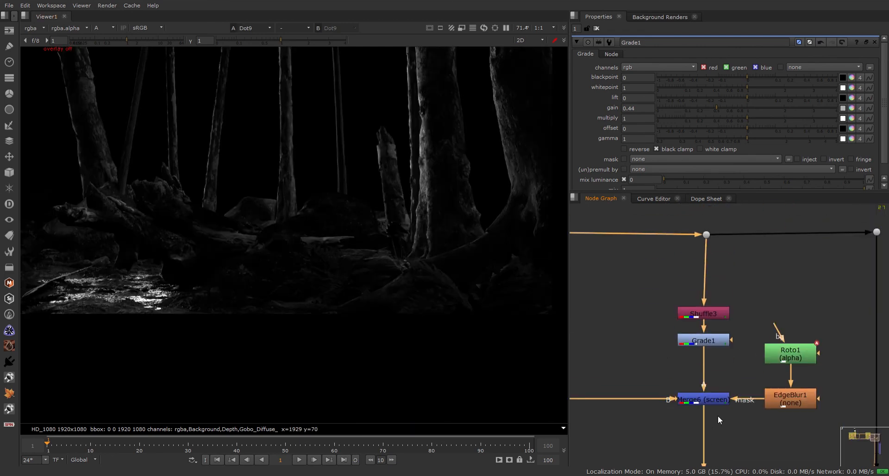
{"action": "middle_click_drag", "start_coordinate": [572, 421], "coordinate": [616, 404]}
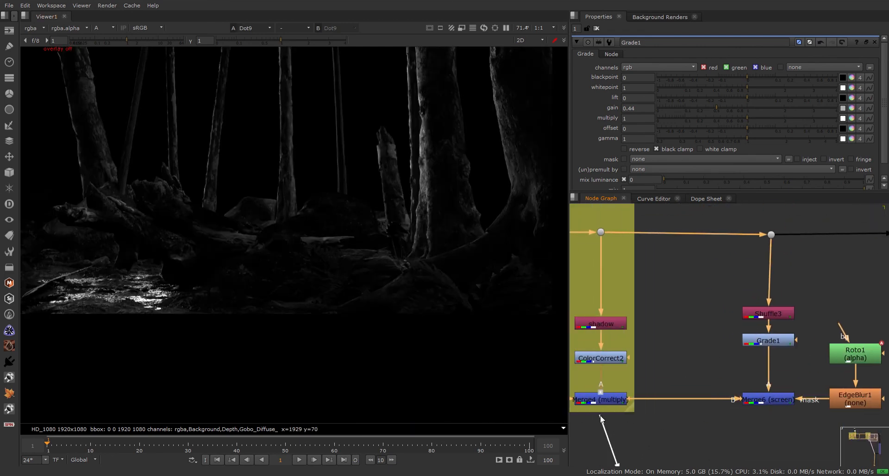
{"action": "left_click_drag", "start_coordinate": [615, 401], "coordinate": [616, 402]}
{"action": "middle_click_drag", "start_coordinate": [699, 437], "coordinate": [729, 265]}
{"action": "scroll", "coordinate": [729, 265], "scroll_direction": "down", "scroll_amount": 4}
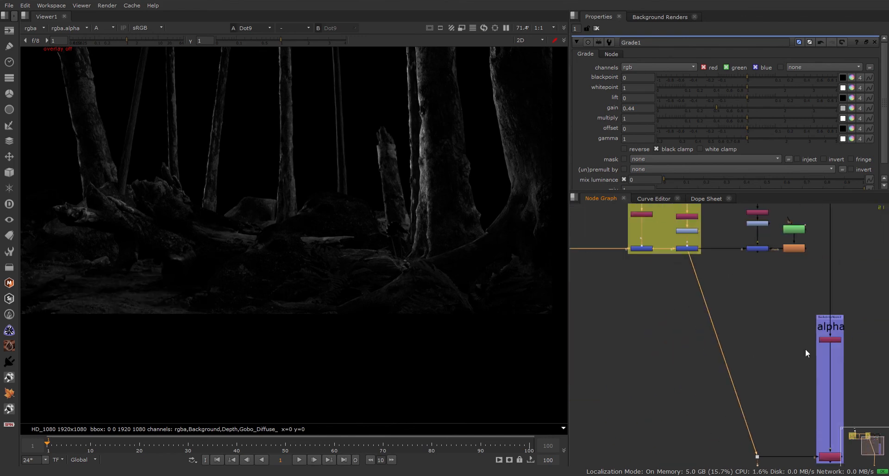
{"action": "middle_click_drag", "start_coordinate": [814, 365], "coordinate": [803, 305]}
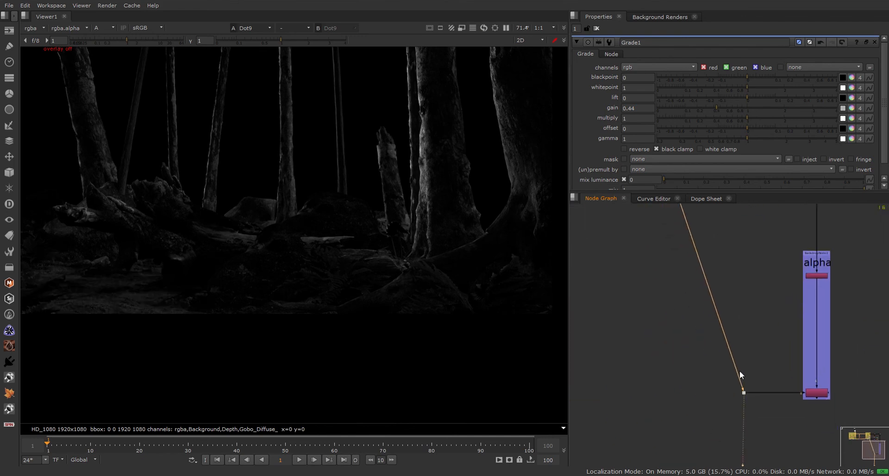
Move the Dot further left and pick up its output connection to rewire it.
{"action": "left_click_drag", "start_coordinate": [744, 393], "coordinate": [683, 393]}
{"action": "left_click", "coordinate": [713, 338]}
{"action": "middle_click_drag", "start_coordinate": [745, 294], "coordinate": [814, 274]}
{"action": "left_click_drag", "start_coordinate": [788, 345], "coordinate": [710, 394]}
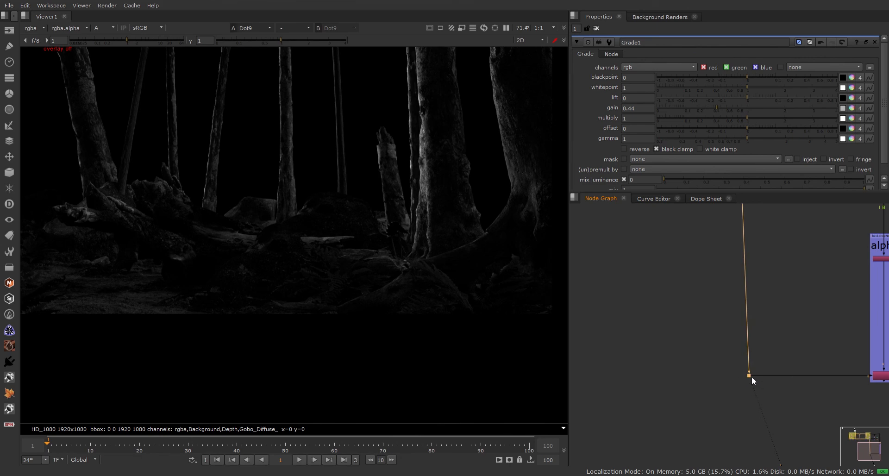
{"action": "middle_click_drag", "start_coordinate": [784, 328], "coordinate": [726, 396]}
{"action": "left_click_drag", "start_coordinate": [682, 346], "coordinate": [752, 327]}
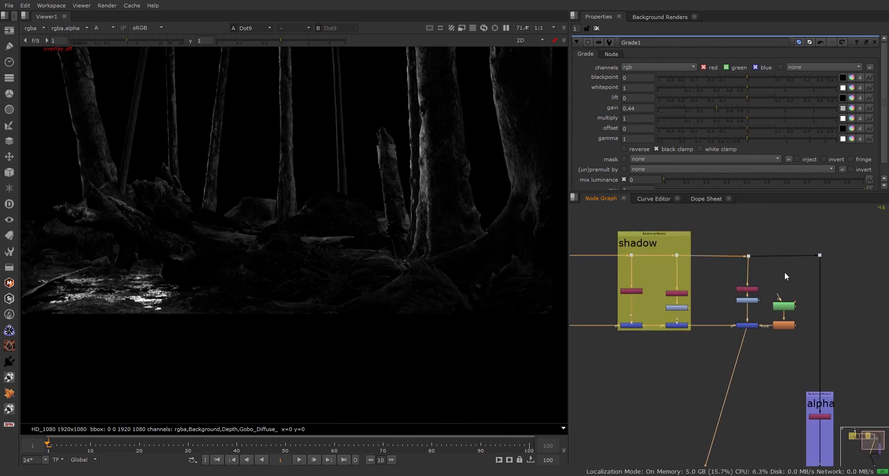
{"action": "left_click_drag", "start_coordinate": [773, 255], "coordinate": [477, 220]}
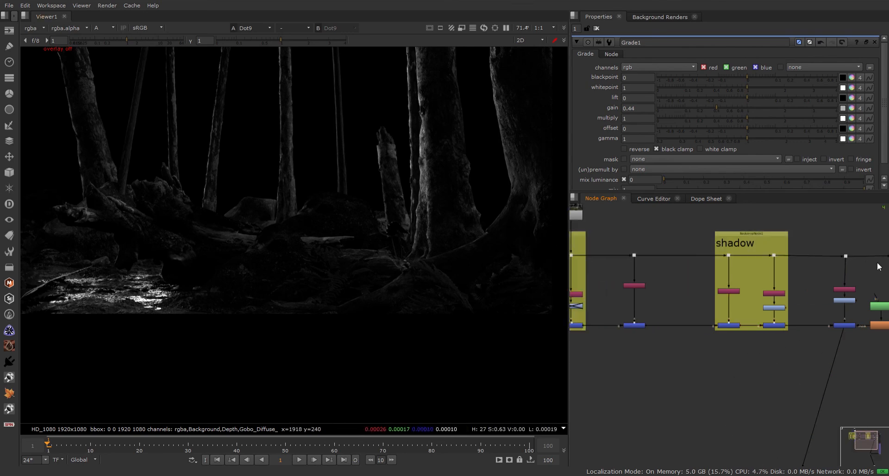
{"action": "middle_click_drag", "start_coordinate": [827, 275], "coordinate": [698, 339]}
{"action": "left_click_drag", "start_coordinate": [731, 321], "coordinate": [666, 273]}
{"action": "scroll", "coordinate": [667, 280], "scroll_direction": "down", "scroll_amount": 3}
{"action": "middle_click_drag", "start_coordinate": [777, 428], "coordinate": [652, 317]}
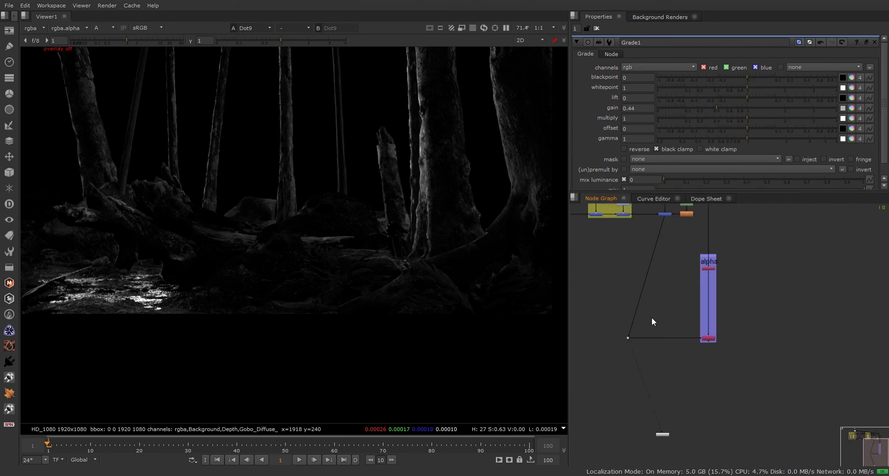
{"action": "scroll", "coordinate": [652, 318], "scroll_direction": "up", "scroll_amount": 3}
View Copy1's output and toggle between its alpha matte and colour image.
{"action": "left_click", "coordinate": [748, 353]}
{"action": "key", "text": "1"}
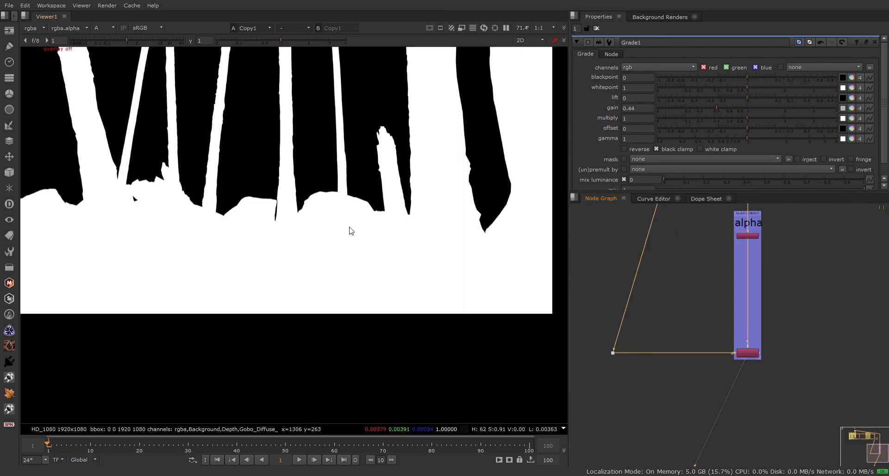
{"action": "key", "text": "a"}
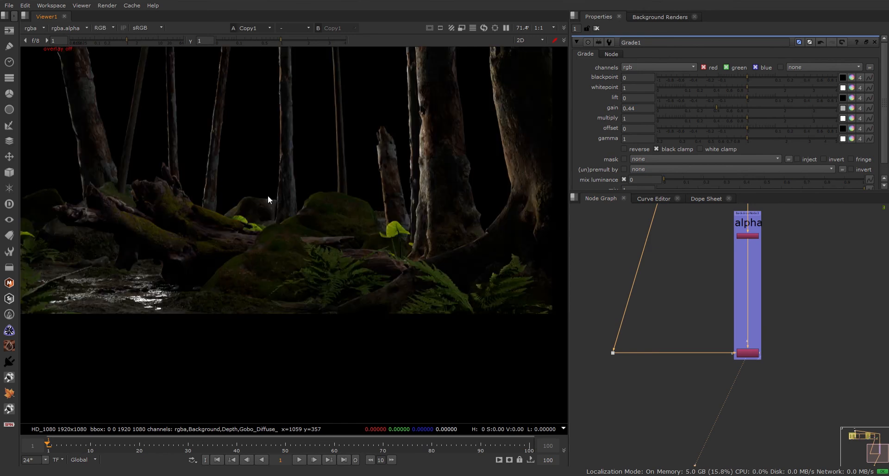
{"action": "scroll", "coordinate": [729, 349], "scroll_direction": "up", "scroll_amount": 4}
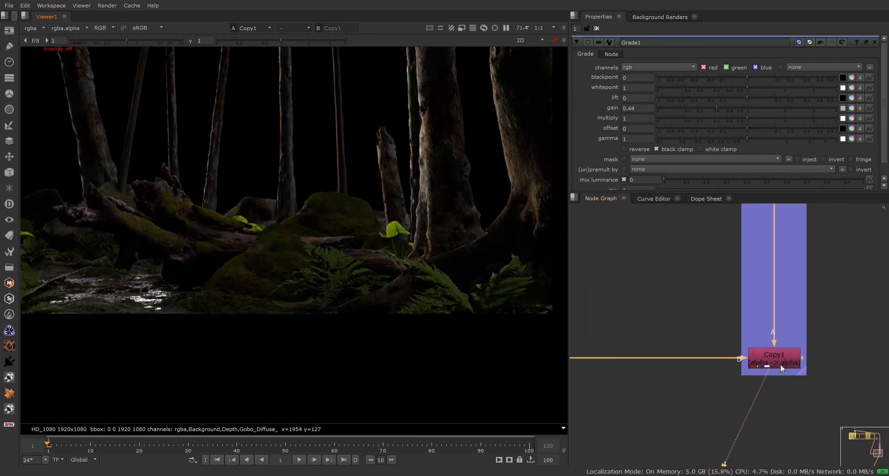
{"action": "scroll", "coordinate": [779, 361], "scroll_direction": "down", "scroll_amount": 5}
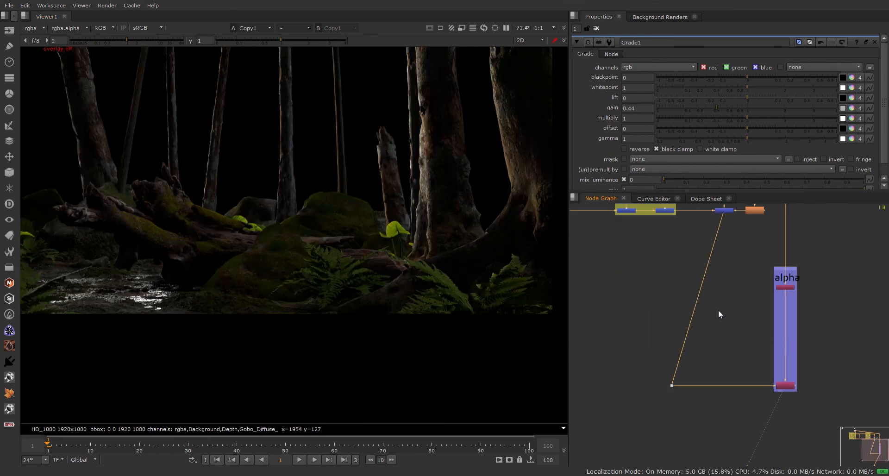
{"action": "middle_click_drag", "start_coordinate": [718, 310], "coordinate": [713, 350]}
{"action": "key", "text": "a"}
{"action": "key", "text": "a"}
{"action": "key", "text": "a"}
{"action": "key", "text": "a"}
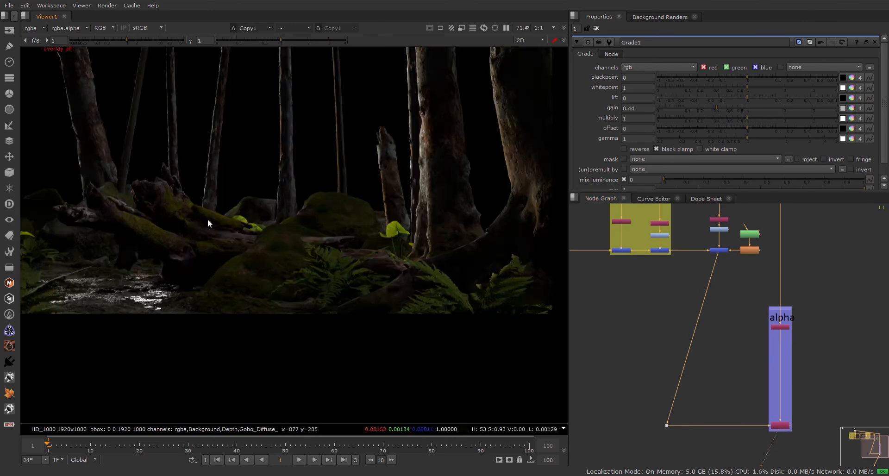
{"action": "key", "text": "a"}
{"action": "key", "text": "a"}
{"action": "left_click", "coordinate": [660, 404]}
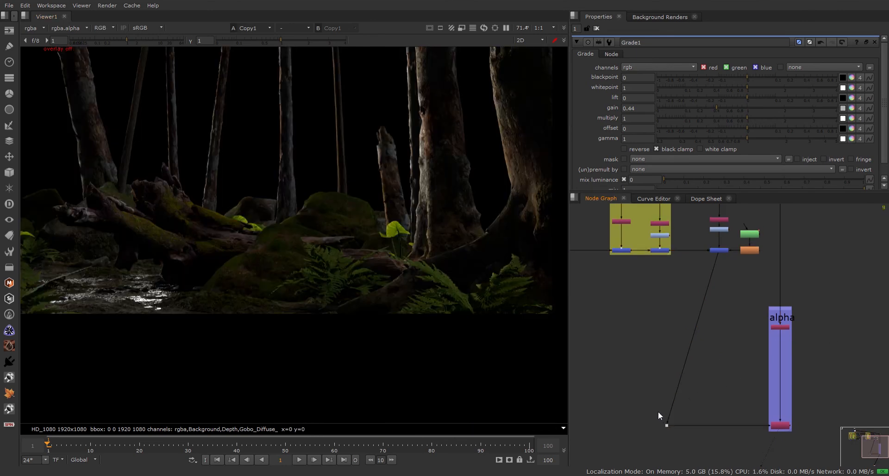
Line the Dot up under the upstream node and reconnect Copy1's pipe to it.
{"action": "left_click_drag", "start_coordinate": [667, 425], "coordinate": [720, 425]}
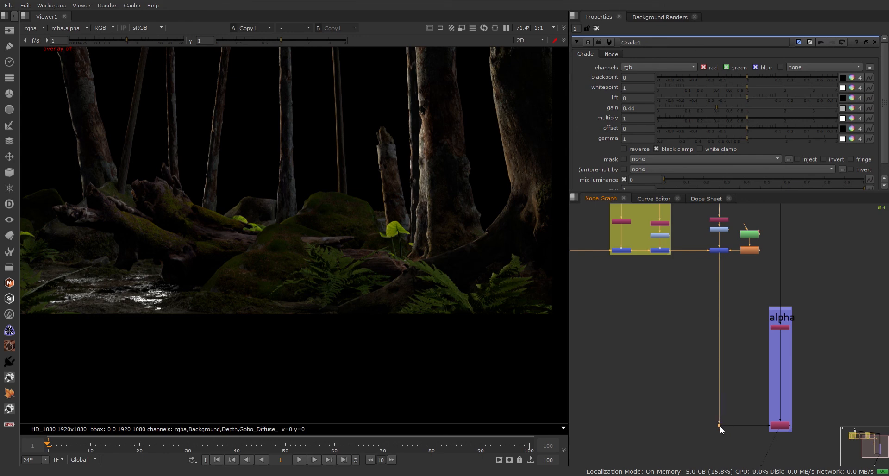
{"action": "left_click", "coordinate": [744, 404]}
{"action": "scroll", "coordinate": [755, 402], "scroll_direction": "down", "scroll_amount": 2}
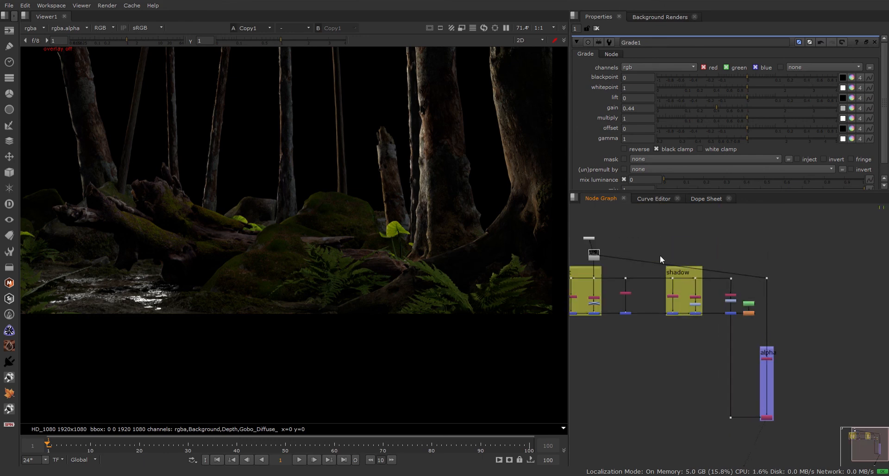
{"action": "left_click_drag", "start_coordinate": [602, 253], "coordinate": [708, 278]}
{"action": "left_click_drag", "start_coordinate": [604, 255], "coordinate": [721, 277]}
{"action": "scroll", "coordinate": [737, 356], "scroll_direction": "up", "scroll_amount": 3}
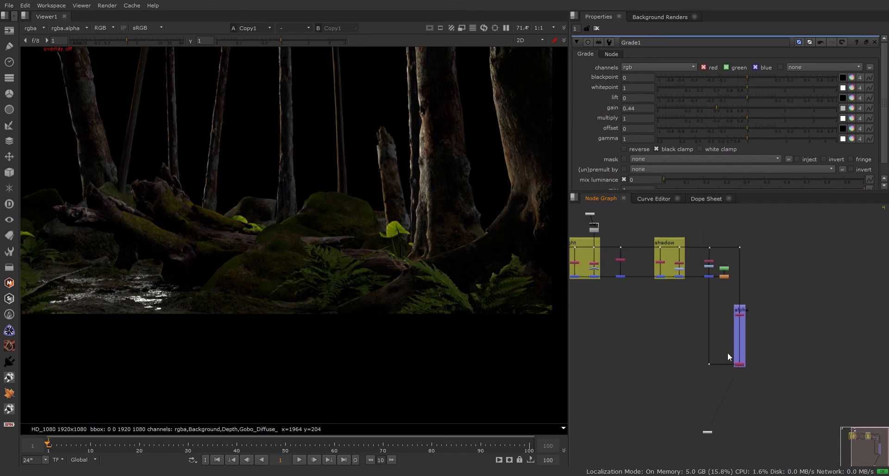
{"action": "scroll", "coordinate": [746, 361], "scroll_direction": "up", "scroll_amount": 2}
Place the Viewer node under the alpha backdrop and check Copy1's alpha against colour.
{"action": "left_click", "coordinate": [757, 385]}
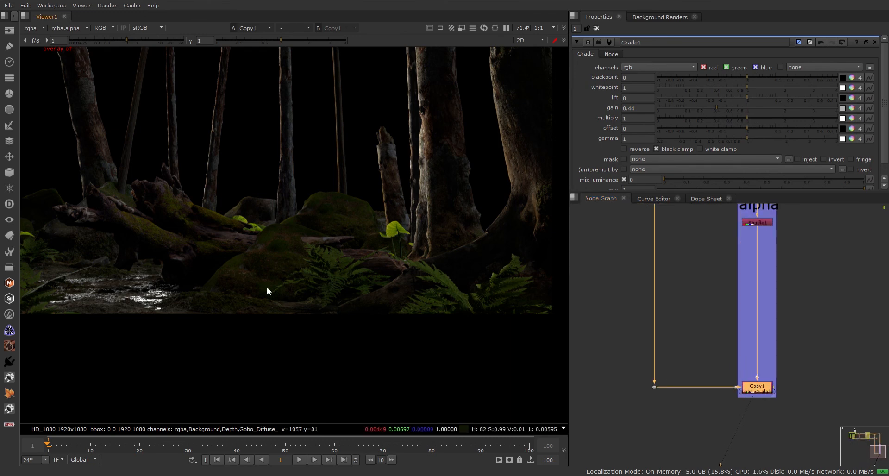
{"action": "key", "text": "a"}
{"action": "key", "text": "a"}
{"action": "key", "text": "a"}
{"action": "key", "text": "a"}
{"action": "key", "text": "a"}
{"action": "key", "text": "a"}
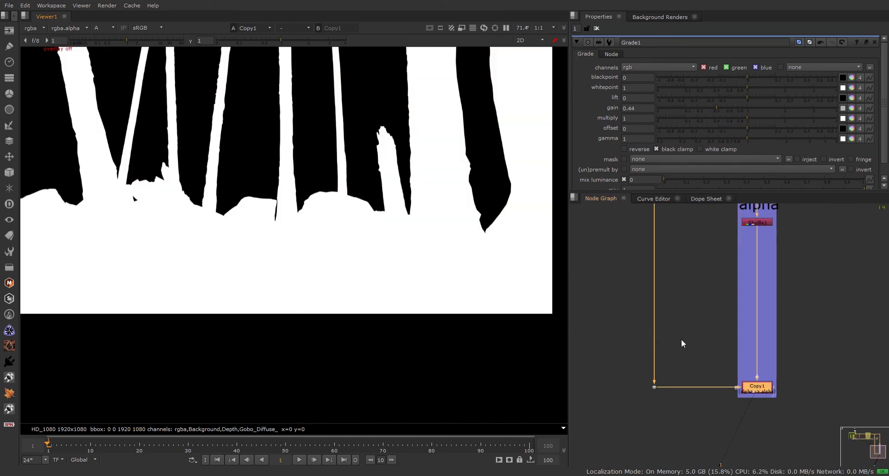
{"action": "scroll", "coordinate": [736, 369], "scroll_direction": "down", "scroll_amount": 6}
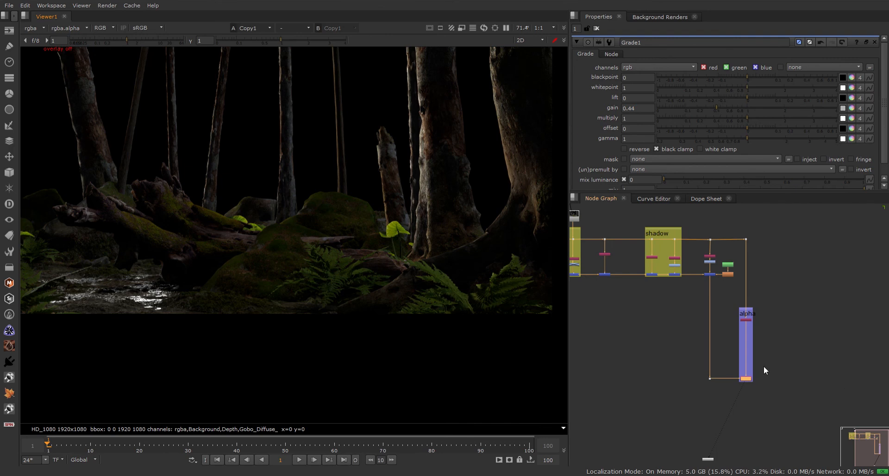
{"action": "scroll", "coordinate": [742, 352], "scroll_direction": "up", "scroll_amount": 4}
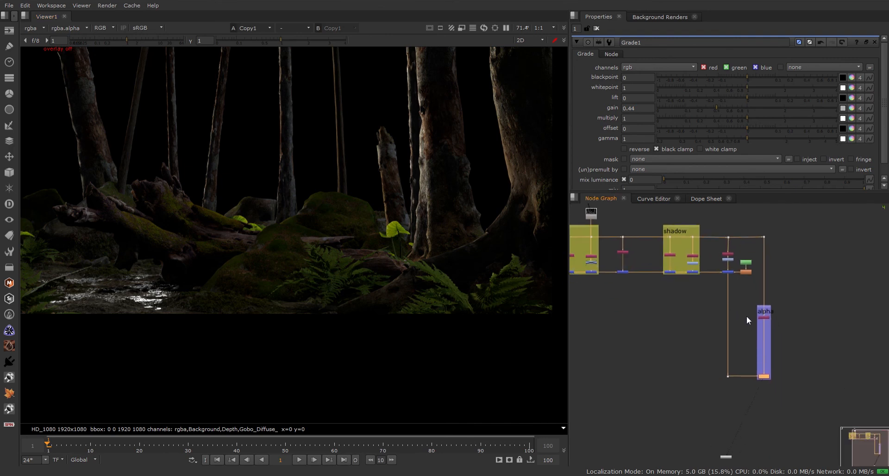
{"action": "scroll", "coordinate": [767, 388], "scroll_direction": "up", "scroll_amount": 2}
{"action": "scroll", "coordinate": [758, 386], "scroll_direction": "down", "scroll_amount": 2}
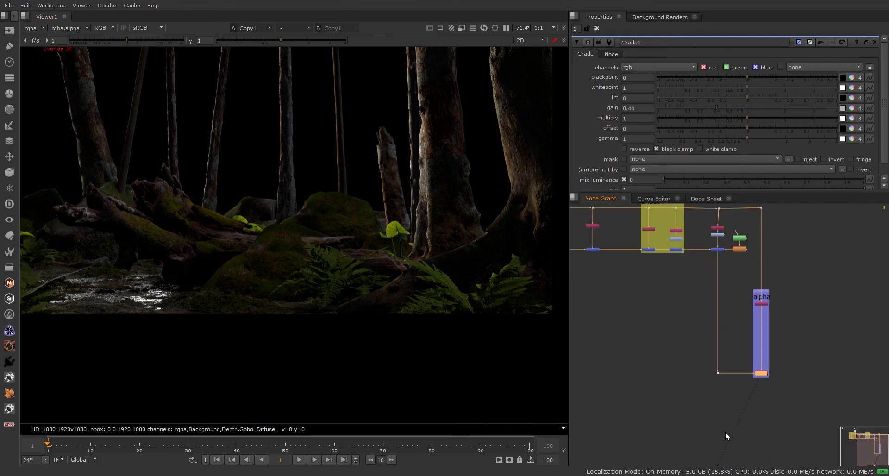
{"action": "middle_click_drag", "start_coordinate": [718, 459], "coordinate": [712, 426]}
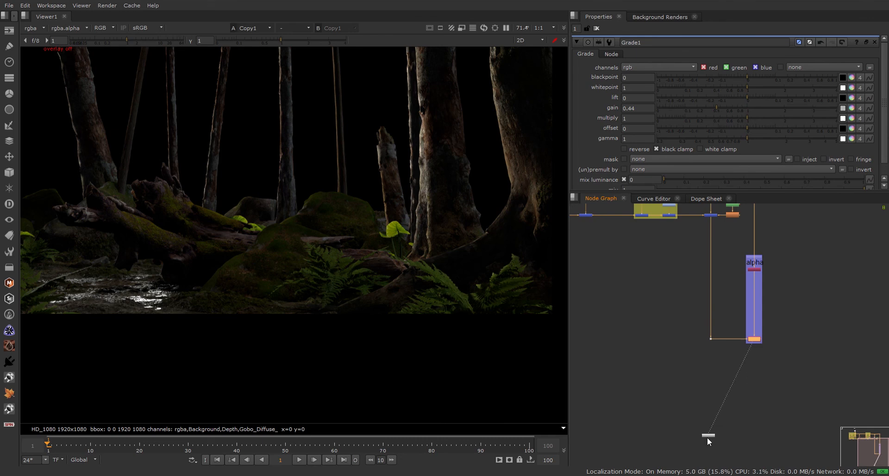
{"action": "left_click_drag", "start_coordinate": [709, 436], "coordinate": [754, 437]}
{"action": "left_click", "coordinate": [749, 431]}
{"action": "key", "text": "a"}
{"action": "key", "text": "a"}
{"action": "key", "text": "a"}
{"action": "key", "text": "a"}
{"action": "key", "text": "a"}
{"action": "key", "text": "a"}
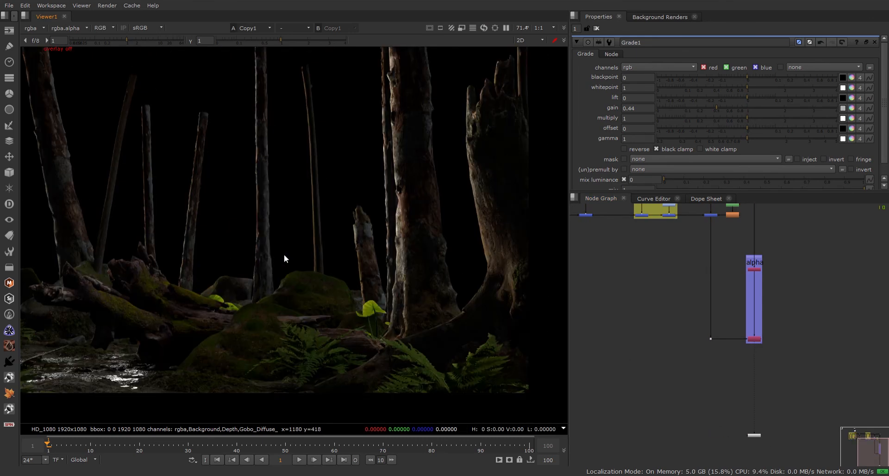
{"action": "key", "text": "a"}
{"action": "key", "text": "a"}
Zoom the viewer out to the full frame's alpha matte and reframe the node tree.
{"action": "key", "text": "minus"}
{"action": "middle_click_drag", "start_coordinate": [285, 255], "coordinate": [318, 250]}
{"action": "key", "text": "a"}
{"action": "key", "text": "a"}
{"action": "key", "text": "a"}
{"action": "key", "text": "a"}
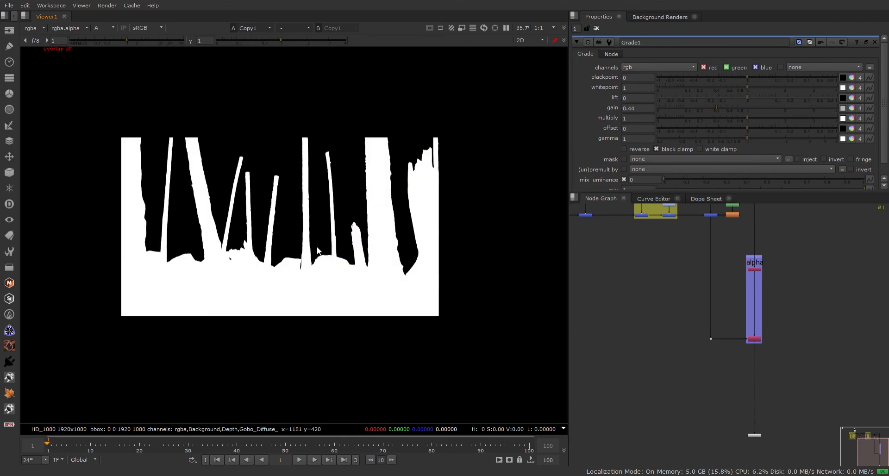
{"action": "scroll", "coordinate": [313, 260], "scroll_direction": "up", "scroll_amount": 2}
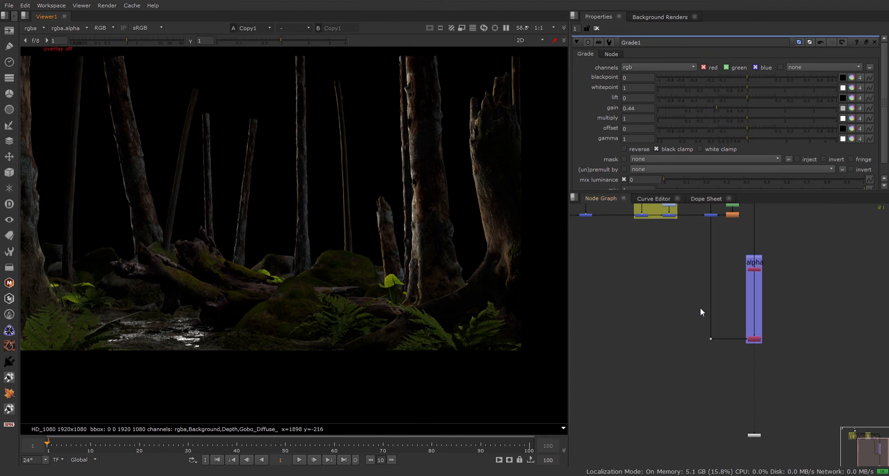
{"action": "middle_click_drag", "start_coordinate": [700, 308], "coordinate": [732, 393]}
{"action": "scroll", "coordinate": [708, 316], "scroll_direction": "down", "scroll_amount": 2}
{"action": "middle_click_drag", "start_coordinate": [694, 310], "coordinate": [722, 354]}
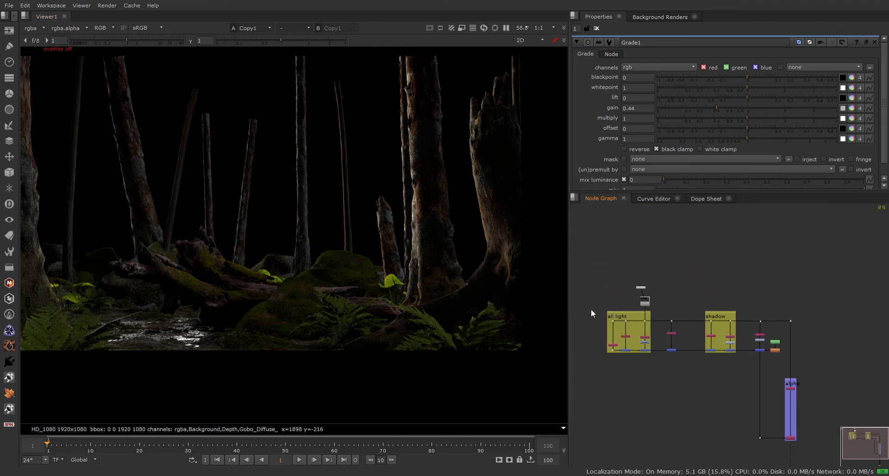
Move the two small nodes above the all light backdrop slightly upward.
{"action": "left_click_drag", "start_coordinate": [595, 305], "coordinate": [826, 450]}
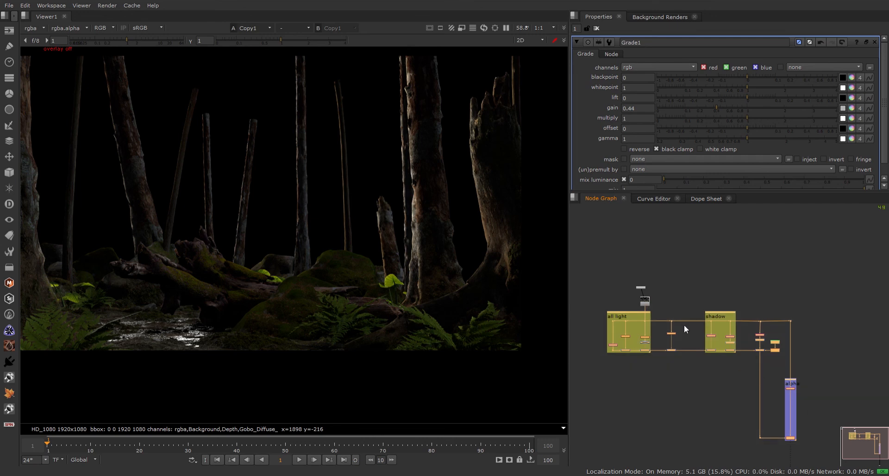
{"action": "left_click_drag", "start_coordinate": [672, 269], "coordinate": [647, 280]}
{"action": "left_click", "coordinate": [679, 295]}
{"action": "left_click_drag", "start_coordinate": [596, 311], "coordinate": [811, 465]}
{"action": "left_click", "coordinate": [698, 394]}
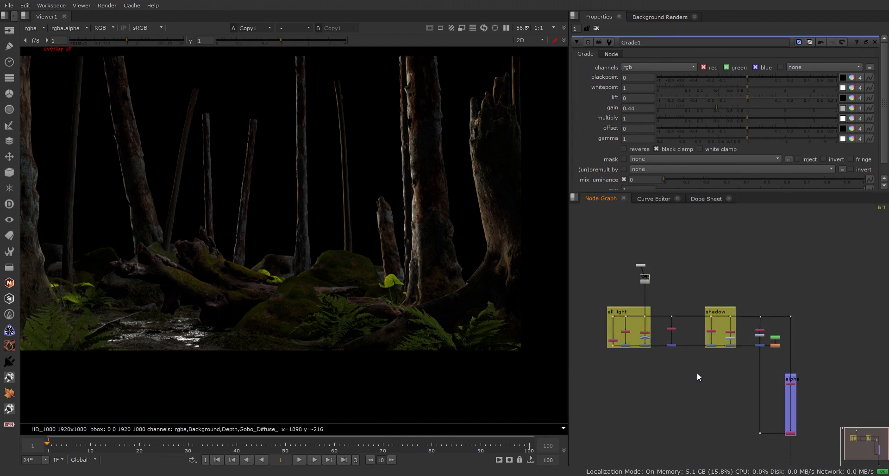
{"action": "scroll", "coordinate": [697, 373], "scroll_direction": "down", "scroll_amount": 2}
{"action": "middle_click_drag", "start_coordinate": [698, 374], "coordinate": [689, 325]}
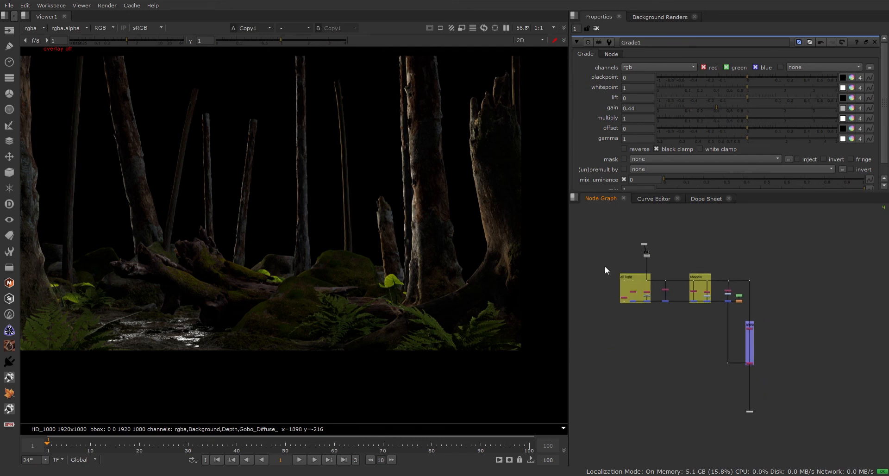
Repeatedly marquee-select and clear the alpha backdrop's nodes, leaving the tree unchanged.
{"action": "left_click_drag", "start_coordinate": [605, 268], "coordinate": [785, 389]}
{"action": "scroll", "coordinate": [766, 352], "scroll_direction": "up", "scroll_amount": 3}
{"action": "left_click", "coordinate": [755, 326]}
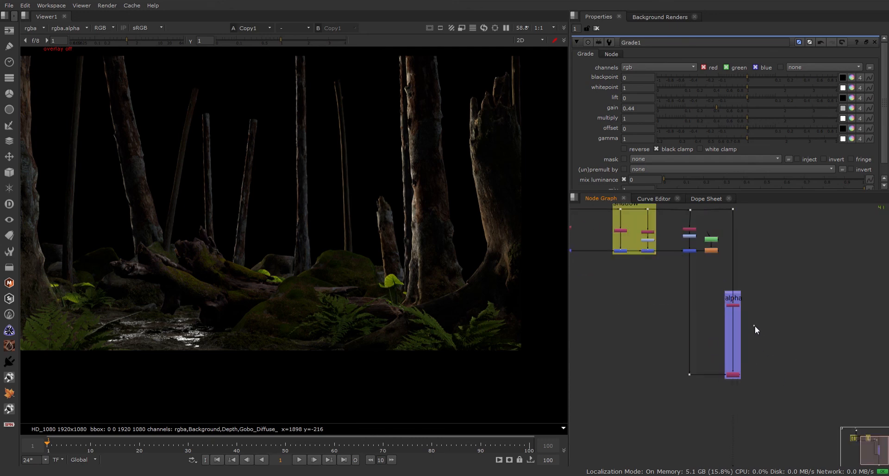
{"action": "scroll", "coordinate": [753, 302], "scroll_direction": "up", "scroll_amount": 2}
{"action": "left_click_drag", "start_coordinate": [784, 272], "coordinate": [701, 459]}
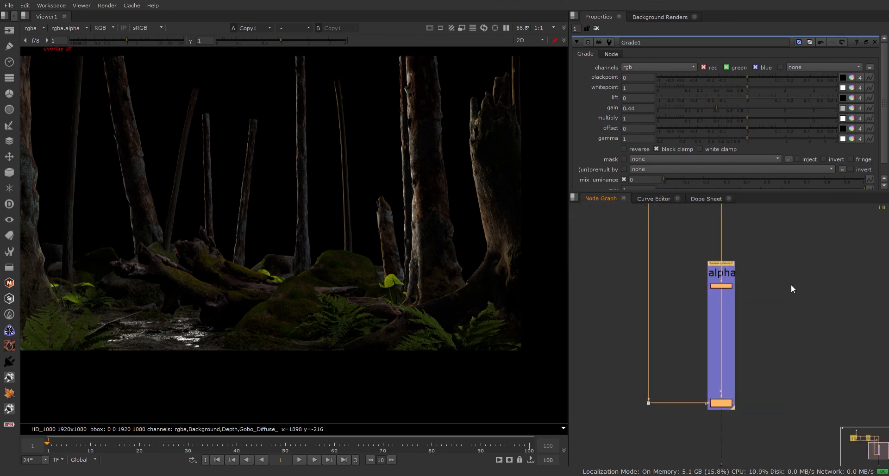
{"action": "left_click", "coordinate": [805, 253]}
{"action": "left_click_drag", "start_coordinate": [819, 235], "coordinate": [677, 428]}
{"action": "left_click", "coordinate": [766, 339]}
{"action": "left_click_drag", "start_coordinate": [794, 242], "coordinate": [694, 426]}
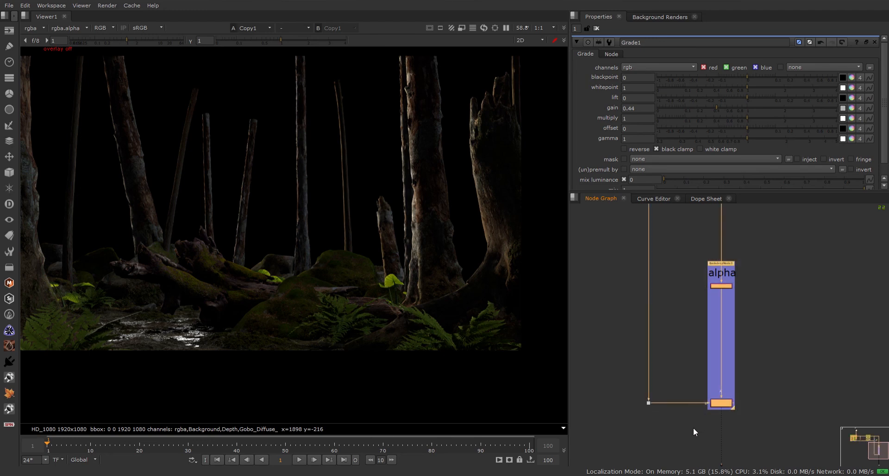
{"action": "scroll", "coordinate": [744, 357], "scroll_direction": "down", "scroll_amount": 5}
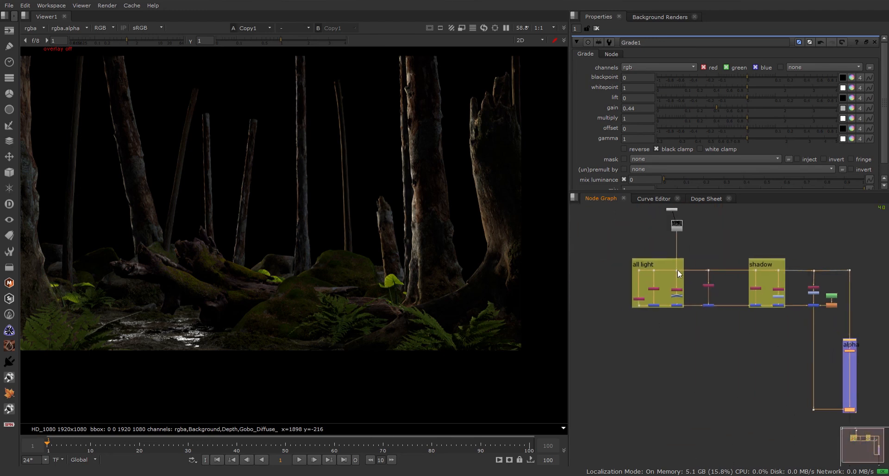
{"action": "middle_click_drag", "start_coordinate": [741, 311], "coordinate": [657, 281]}
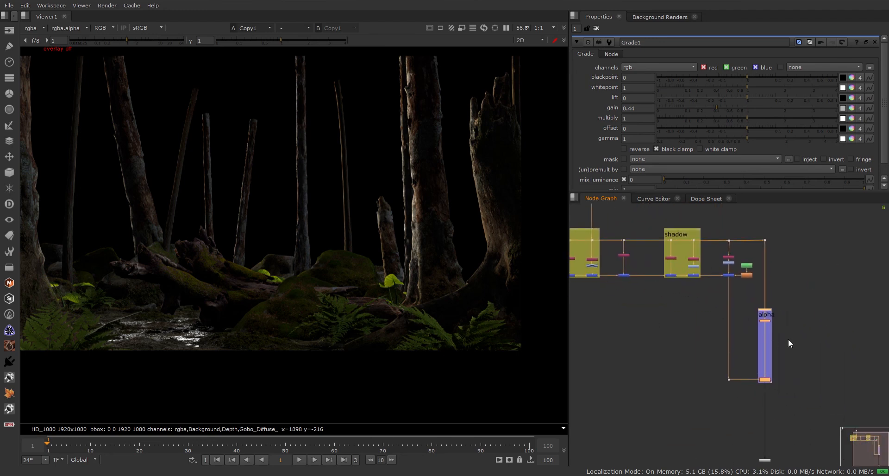
{"action": "scroll", "coordinate": [788, 320], "scroll_direction": "up", "scroll_amount": 4}
{"action": "left_click_drag", "start_coordinate": [803, 290], "coordinate": [704, 463]}
{"action": "left_click_drag", "start_coordinate": [822, 278], "coordinate": [679, 436]}
{"action": "left_click", "coordinate": [833, 314]}
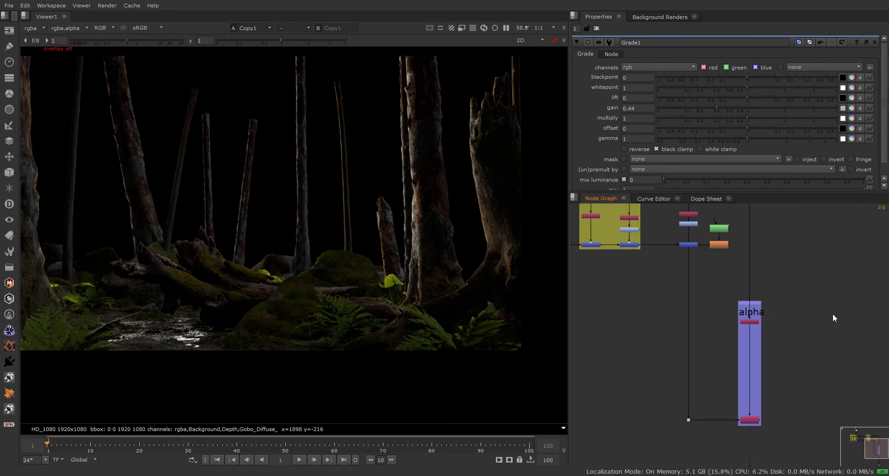
{"action": "left_click_drag", "start_coordinate": [833, 289], "coordinate": [688, 468]}
{"action": "left_click", "coordinate": [803, 337]}
{"action": "left_click_drag", "start_coordinate": [824, 254], "coordinate": [711, 431]}
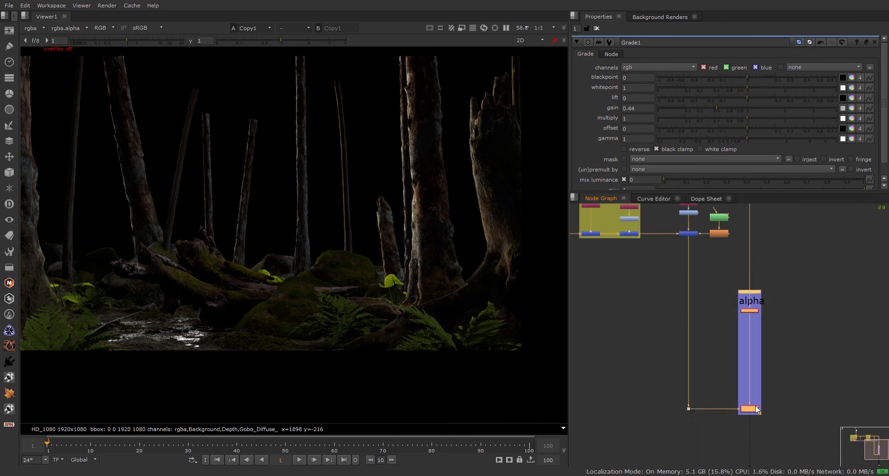
{"action": "left_click", "coordinate": [798, 343]}
{"action": "left_click_drag", "start_coordinate": [820, 274], "coordinate": [732, 435]}
{"action": "left_click", "coordinate": [722, 435]}
{"action": "scroll", "coordinate": [724, 416], "scroll_direction": "down", "scroll_amount": 3}
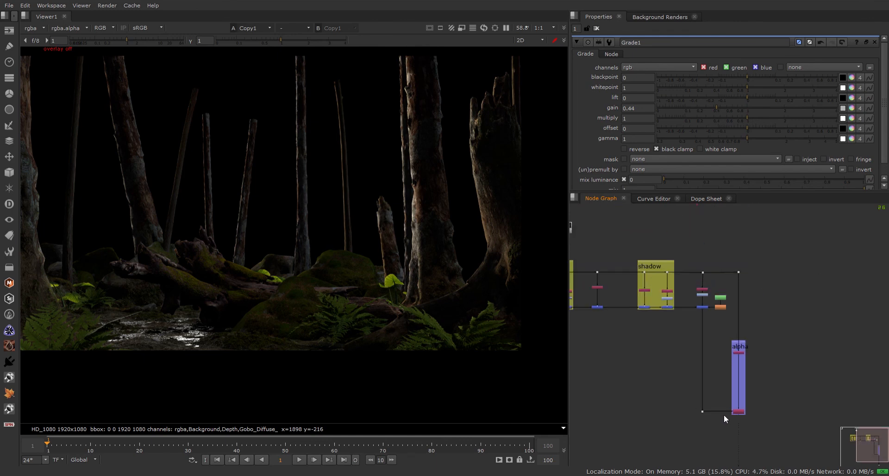
{"action": "scroll", "coordinate": [724, 415], "scroll_direction": "down", "scroll_amount": 2}
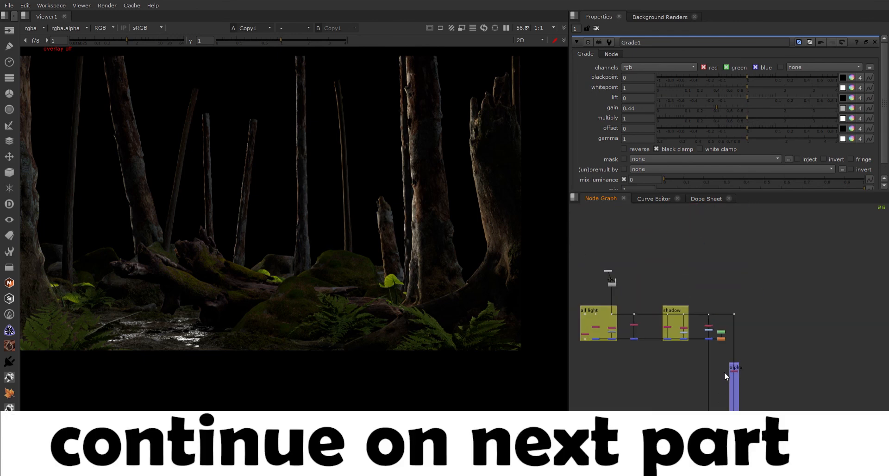